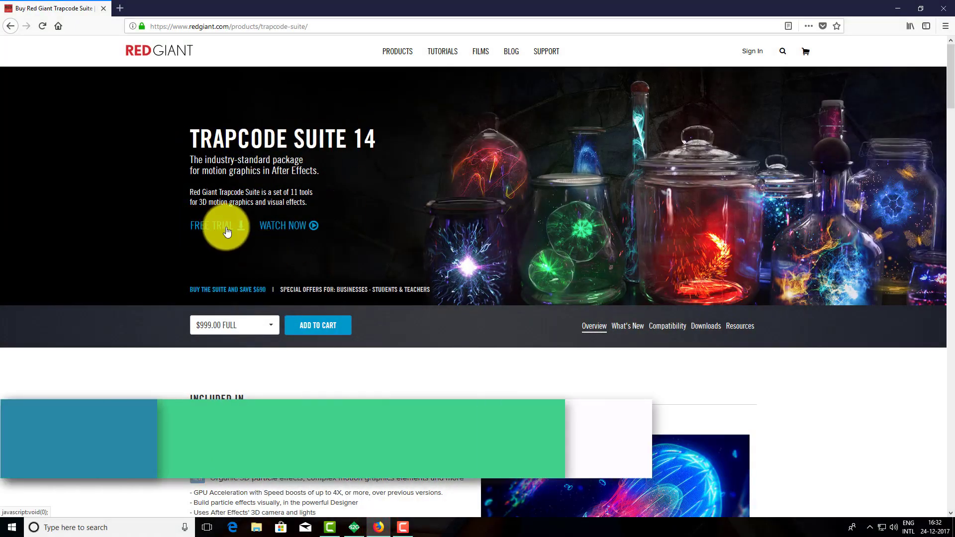
Browse the Red Giant Trapcode Suite page and request its free trial download.
{"action": "scroll", "coordinate": [400, 394], "scroll_direction": "down", "scroll_amount": 2}
{"action": "scroll", "coordinate": [400, 394], "scroll_direction": "down", "scroll_amount": 5}
{"action": "scroll", "coordinate": [213, 138], "scroll_direction": "down", "scroll_amount": 2}
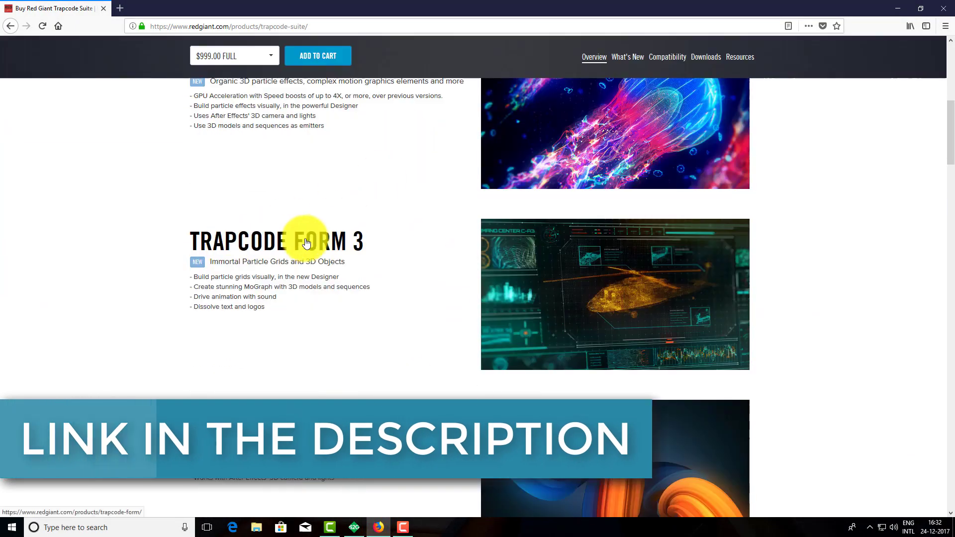
{"action": "scroll", "coordinate": [315, 240], "scroll_direction": "down", "scroll_amount": 5}
{"action": "scroll", "coordinate": [315, 241], "scroll_direction": "down", "scroll_amount": 8}
{"action": "scroll", "coordinate": [315, 241], "scroll_direction": "down", "scroll_amount": 5}
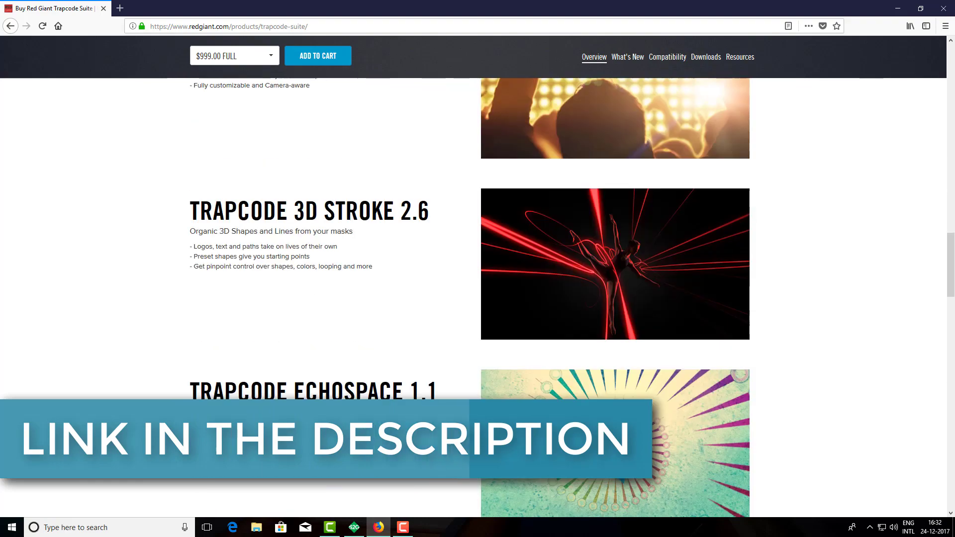
{"action": "scroll", "coordinate": [316, 240], "scroll_direction": "down", "scroll_amount": 2}
{"action": "scroll", "coordinate": [315, 241], "scroll_direction": "up", "scroll_amount": 12}
{"action": "scroll", "coordinate": [473, 386], "scroll_direction": "up", "scroll_amount": 9}
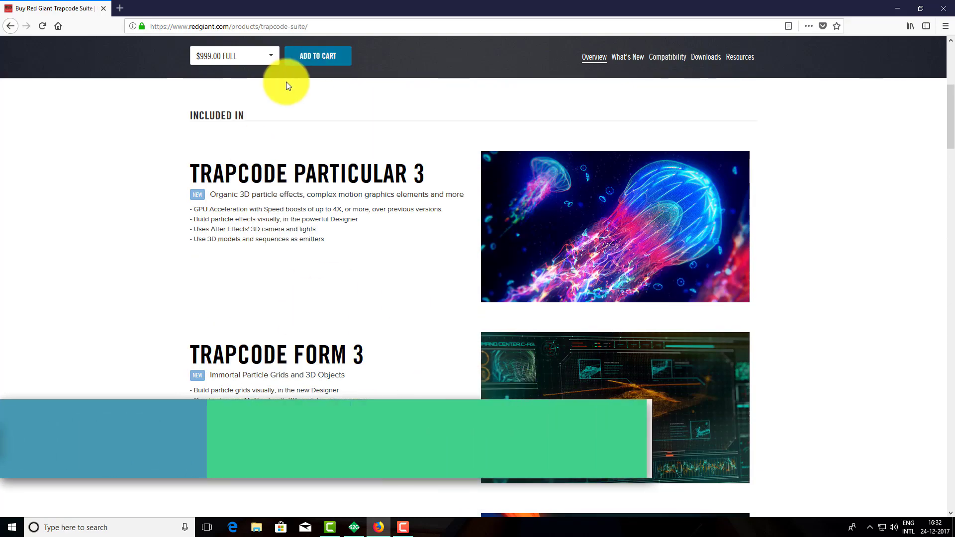
{"action": "scroll", "coordinate": [384, 174], "scroll_direction": "up", "scroll_amount": 3}
{"action": "left_click", "coordinate": [226, 85]}
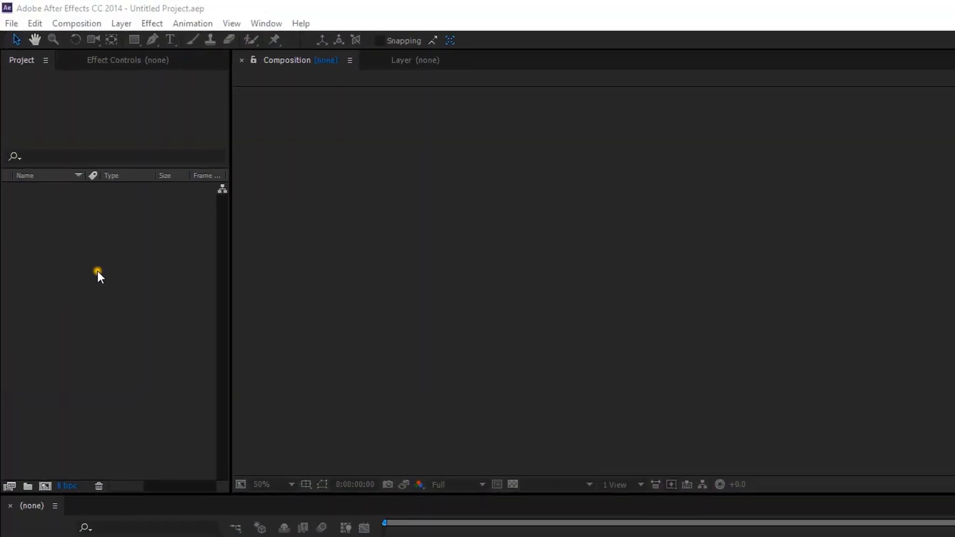
Create a 1920×1080 composition named 'Logo Reveal' from the Project panel.
{"action": "right_click", "coordinate": [98, 273]}
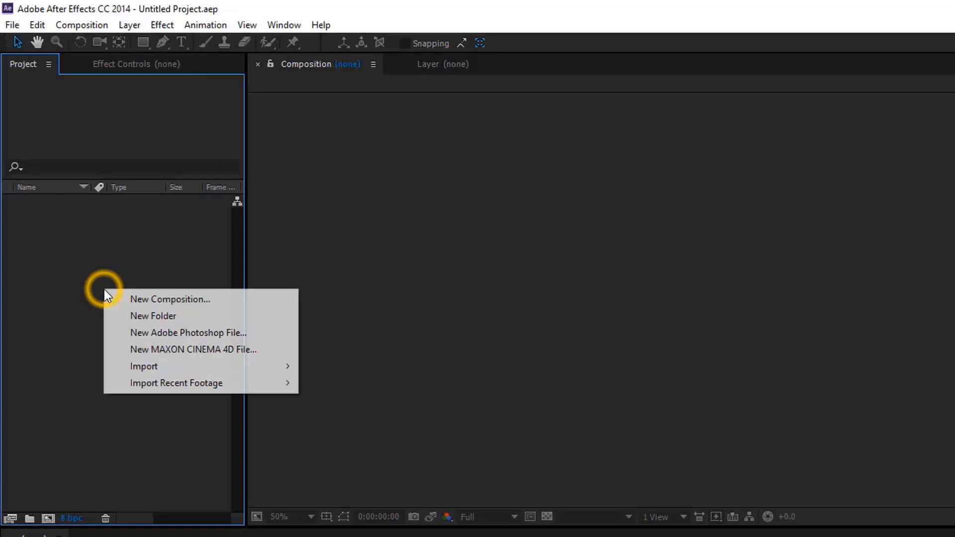
{"action": "left_click", "coordinate": [161, 280]}
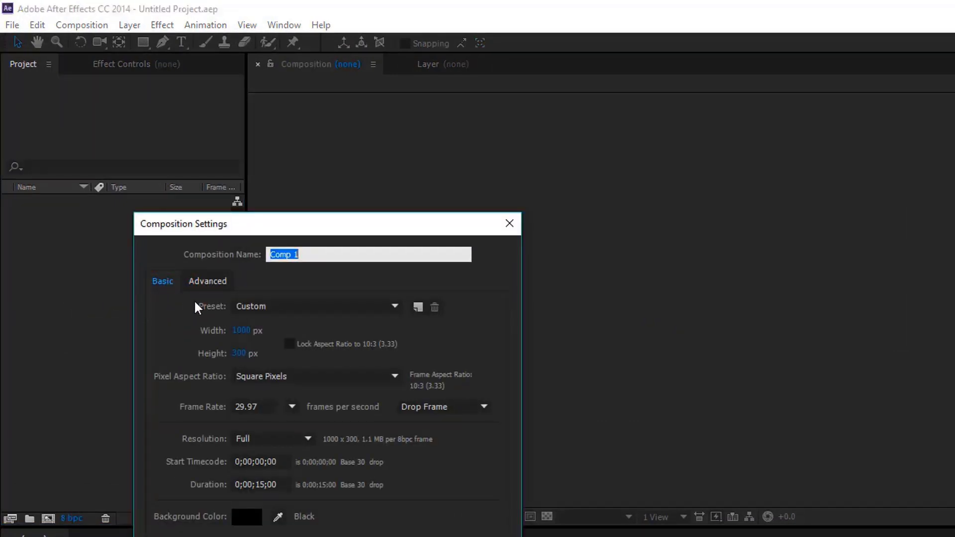
{"action": "type", "text": "Logo R"}
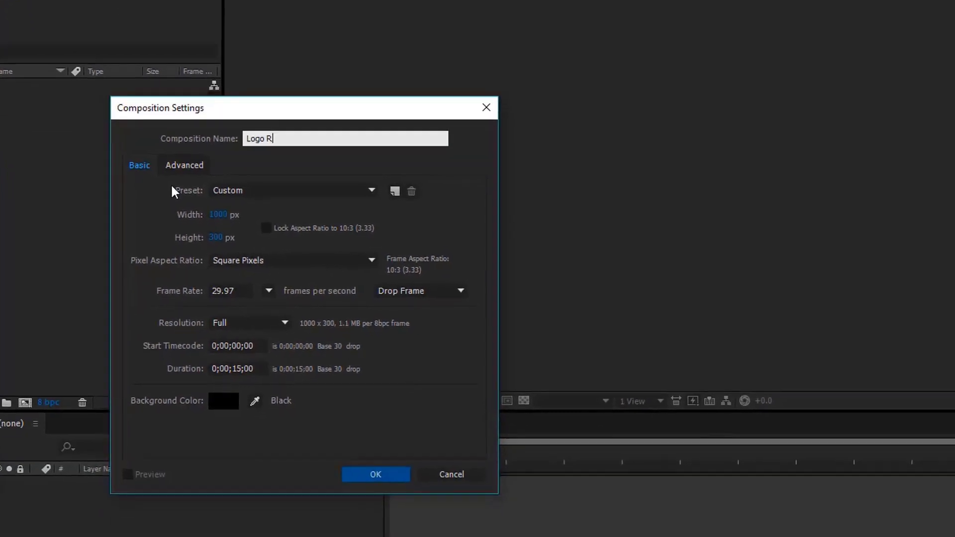
{"action": "type", "text": "eveal"}
{"action": "left_click", "coordinate": [219, 215]}
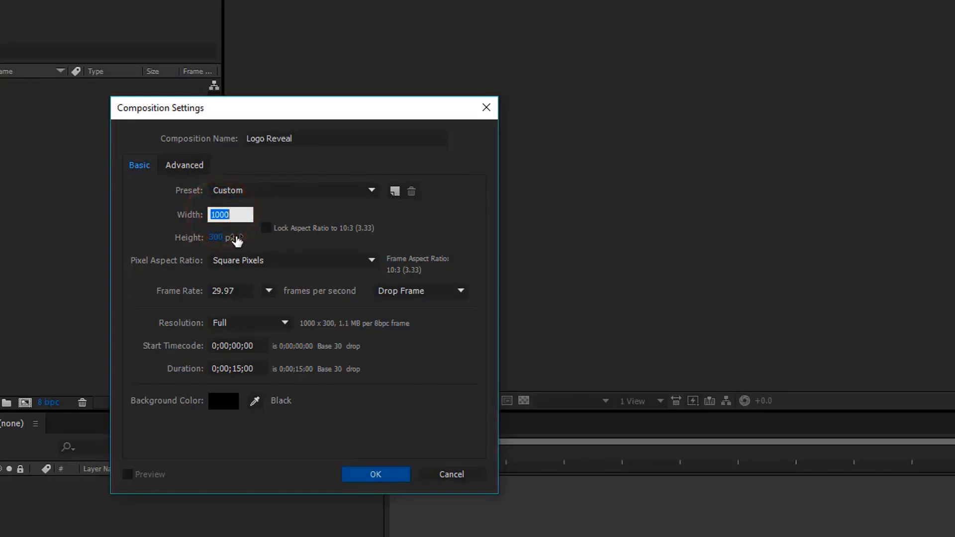
{"action": "type", "text": "1"}
{"action": "type", "text": "1920"}
{"action": "left_click", "coordinate": [216, 237]}
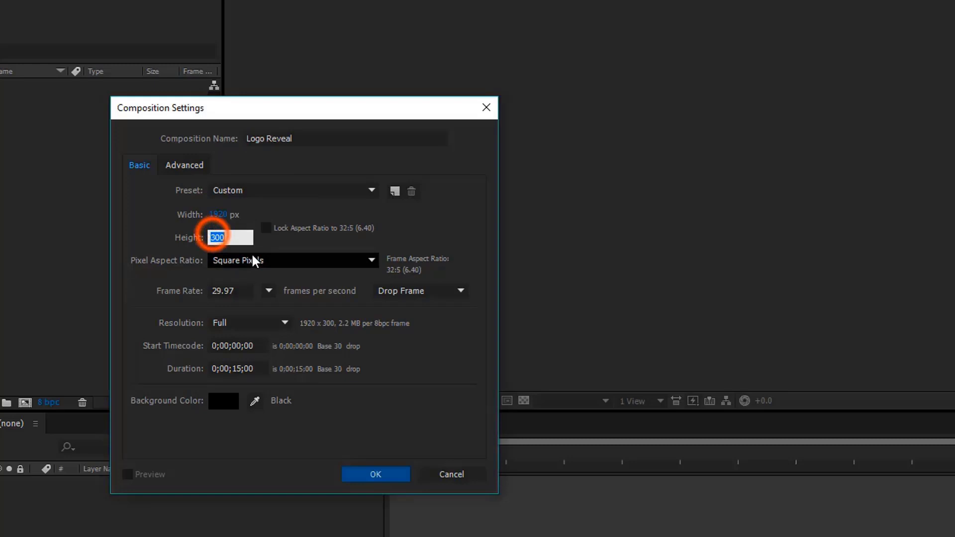
{"action": "type", "text": "108"}
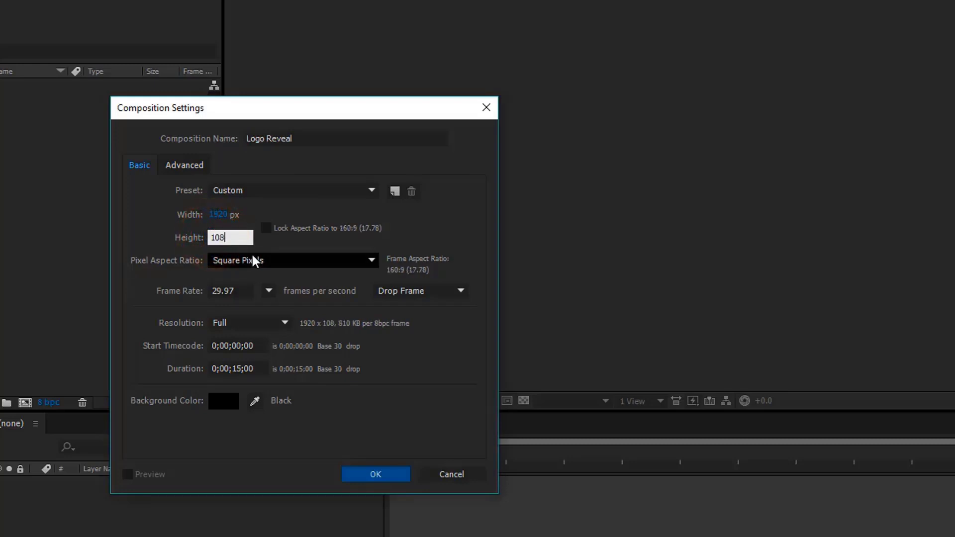
{"action": "type", "text": "0"}
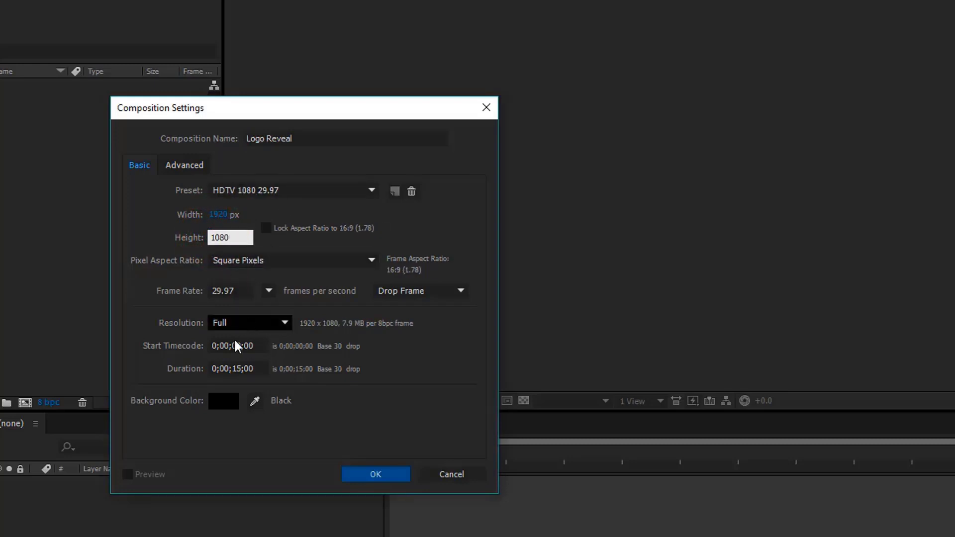
{"action": "left_click", "coordinate": [358, 470]}
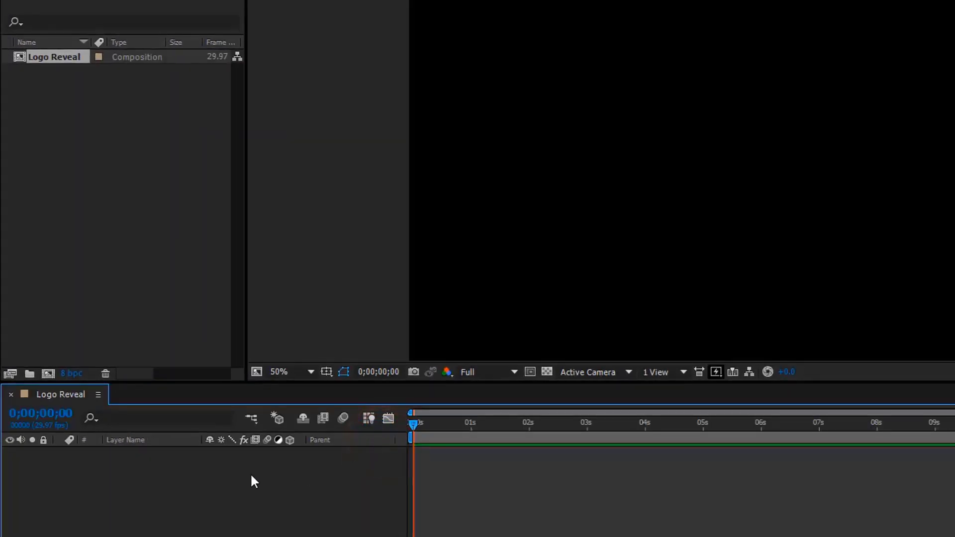
Create a second HDTV 1080 composition named 'Logo Wipe'.
{"action": "right_click", "coordinate": [97, 175]}
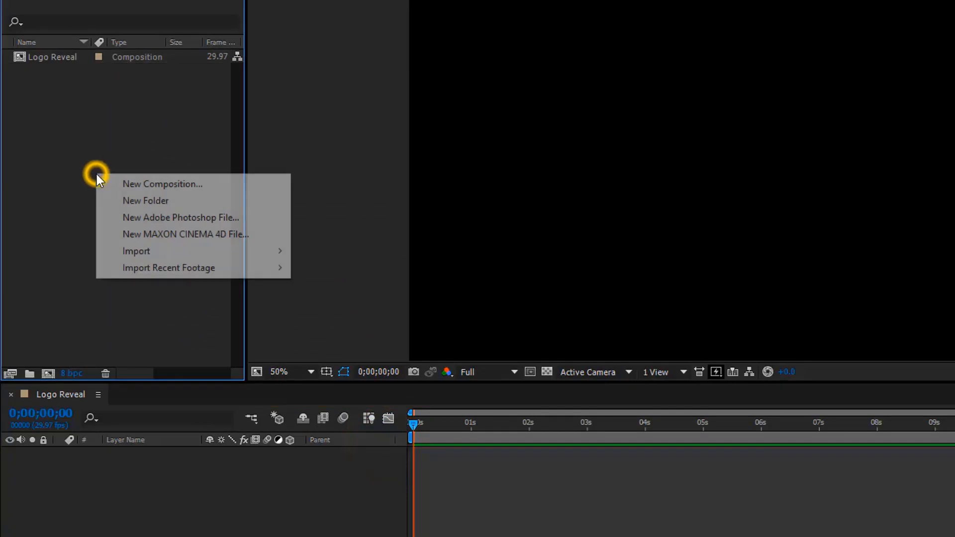
{"action": "left_click", "coordinate": [171, 184]}
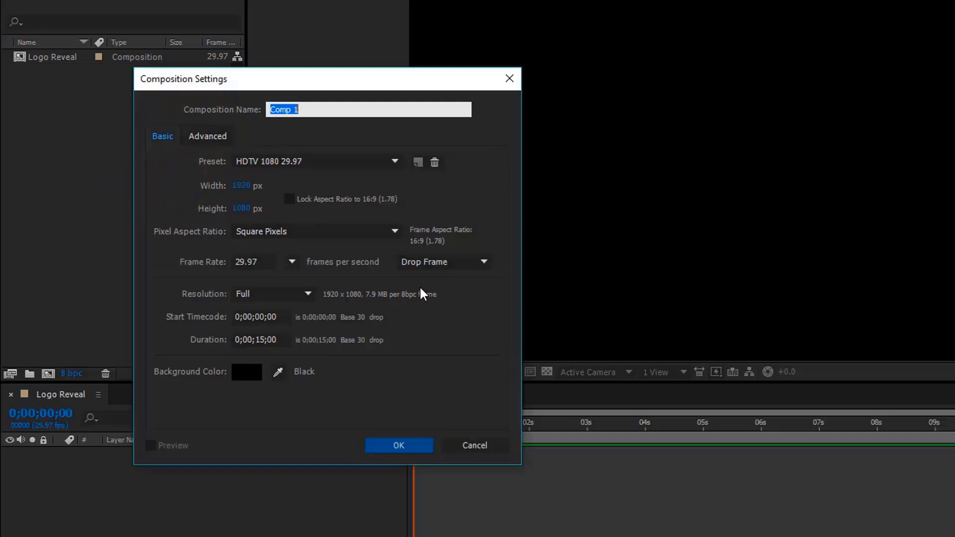
{"action": "type", "text": "Logo Wipe"}
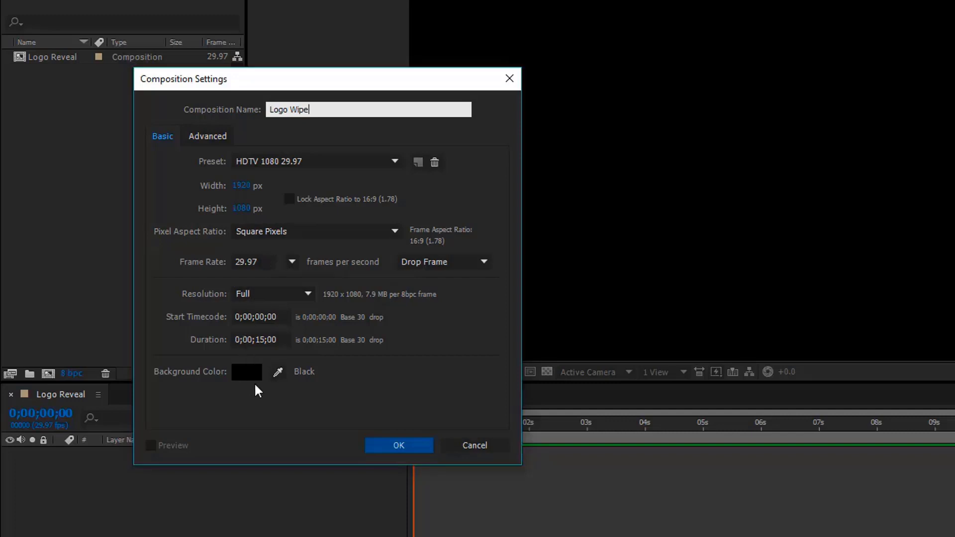
{"action": "left_click", "coordinate": [386, 447]}
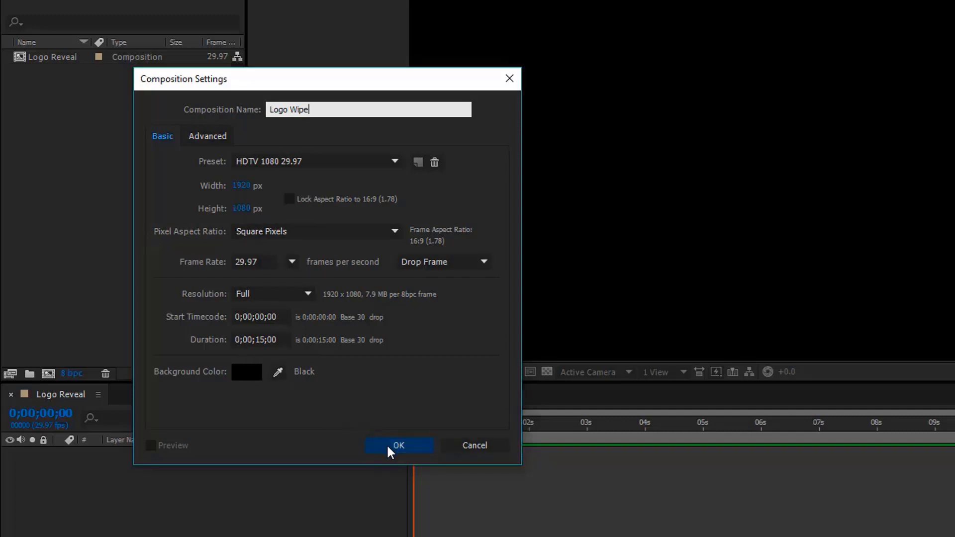
{"action": "left_click", "coordinate": [388, 448]}
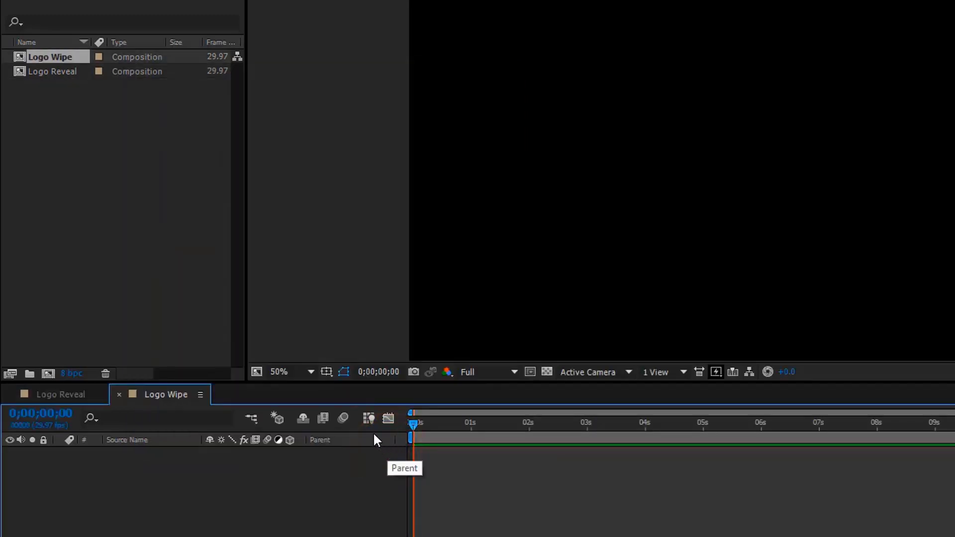
Create a 1000×300 composition named 'Logo'.
{"action": "right_click", "coordinate": [128, 145]}
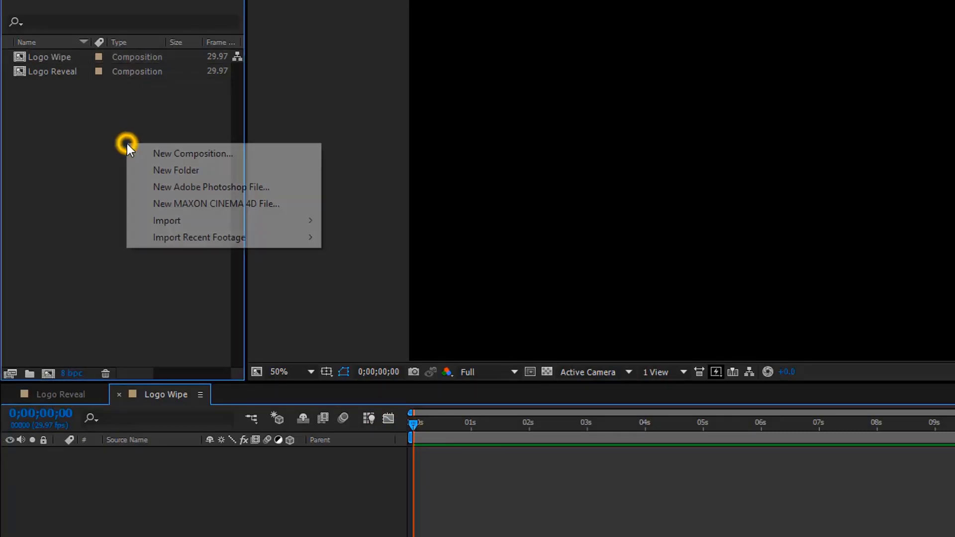
{"action": "left_click", "coordinate": [181, 154]}
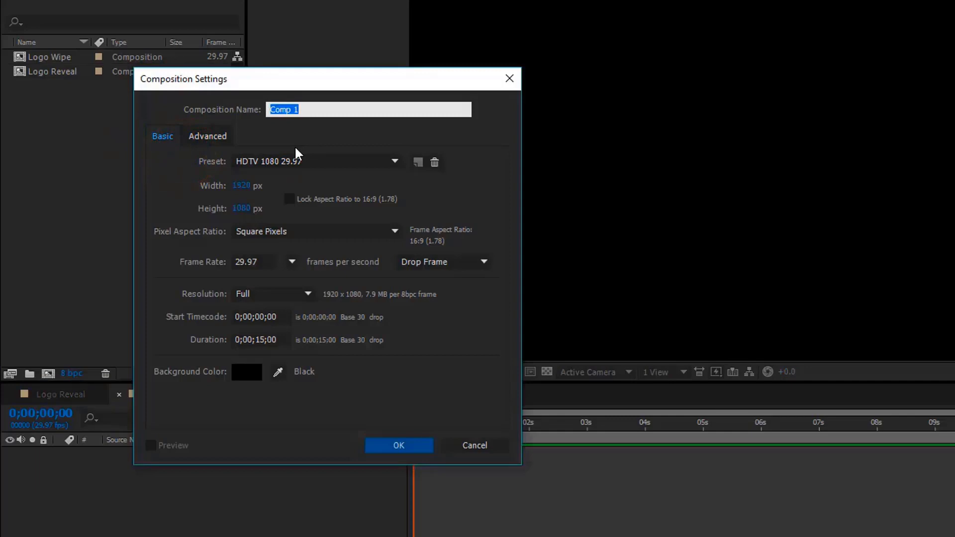
{"action": "type", "text": "Logo"}
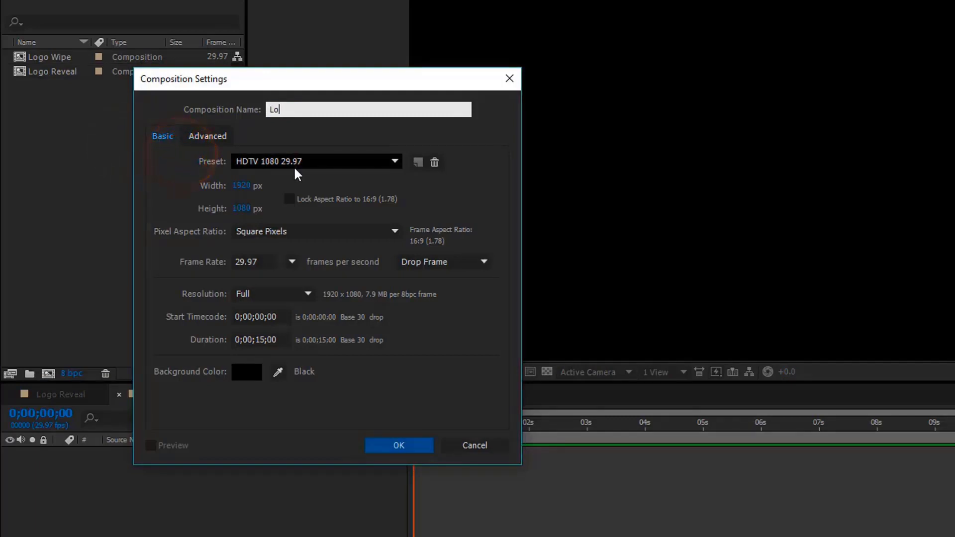
{"action": "left_click", "coordinate": [241, 186]}
{"action": "type", "text": "1"}
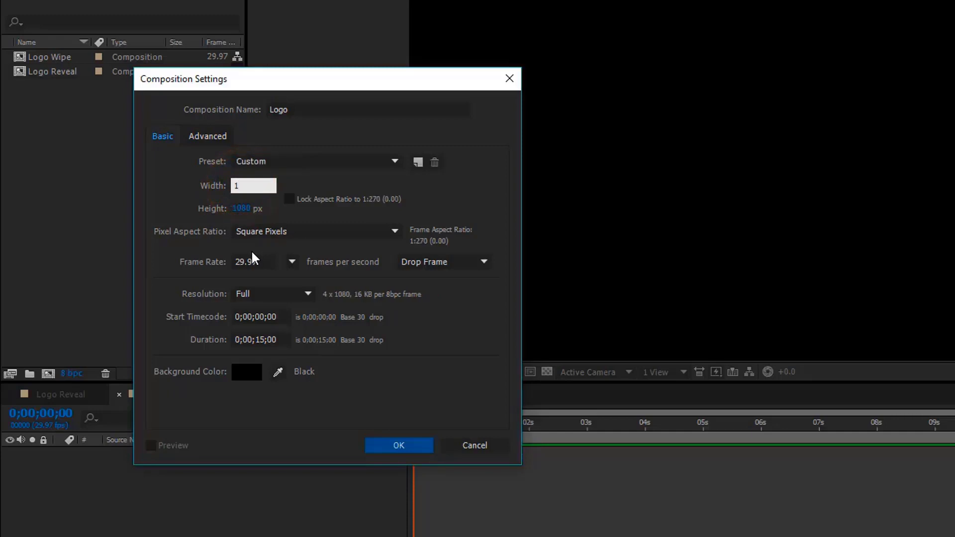
{"action": "type", "text": "000"}
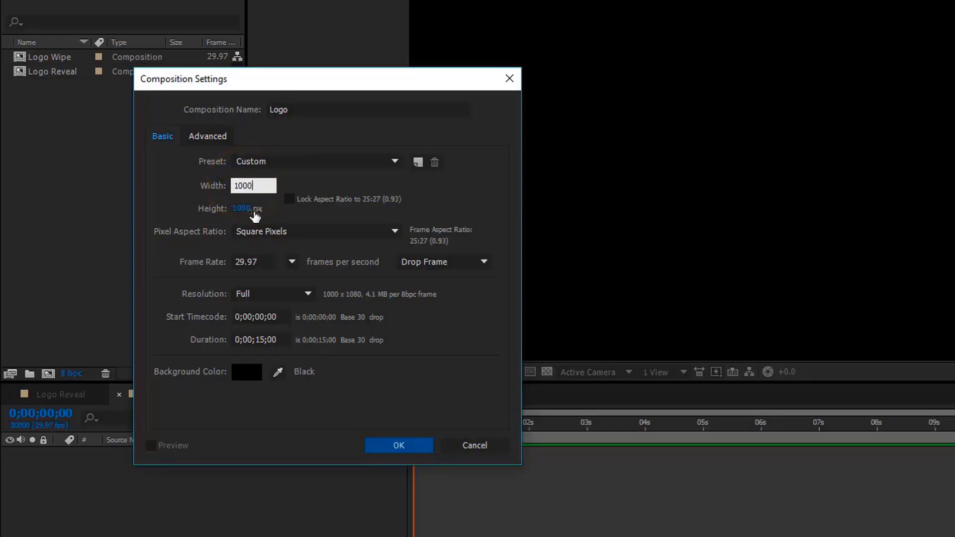
{"action": "left_click", "coordinate": [243, 209]}
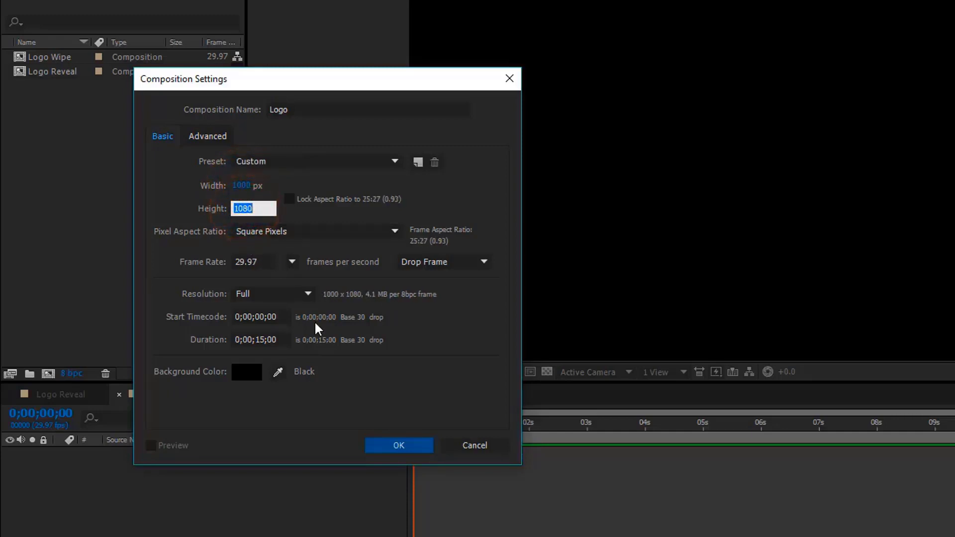
{"action": "type", "text": "300"}
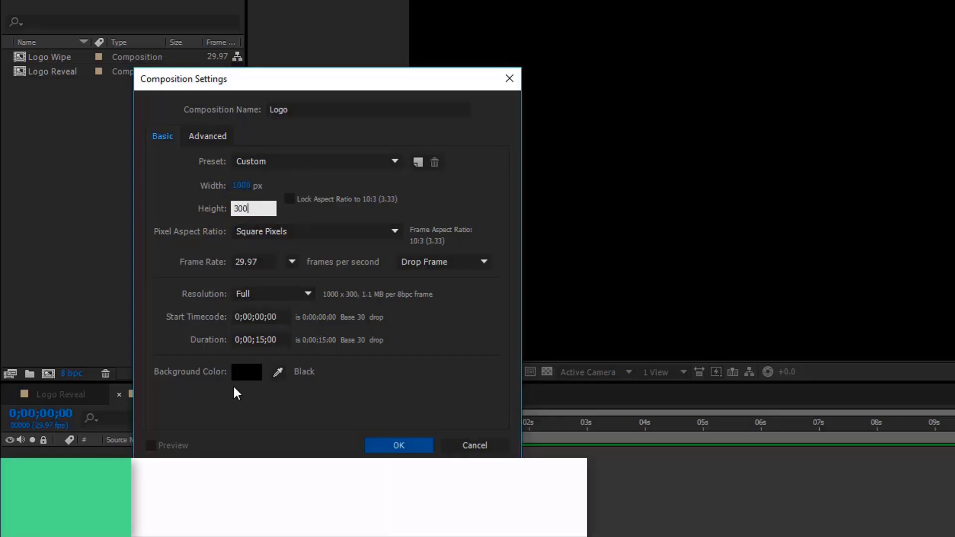
{"action": "left_click", "coordinate": [383, 446]}
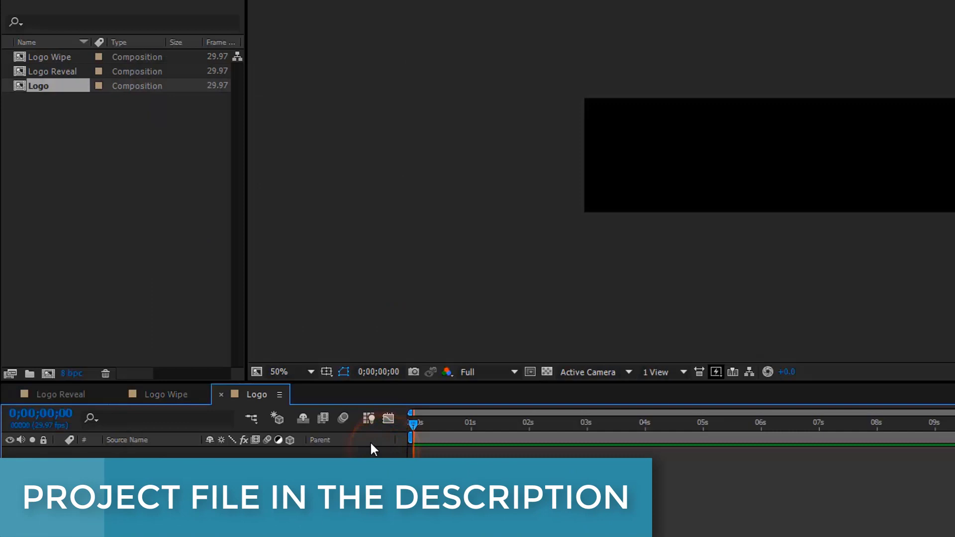
Nest the Logo comp as a layer inside Logo Wipe and open it for editing.
{"action": "left_click", "coordinate": [170, 396]}
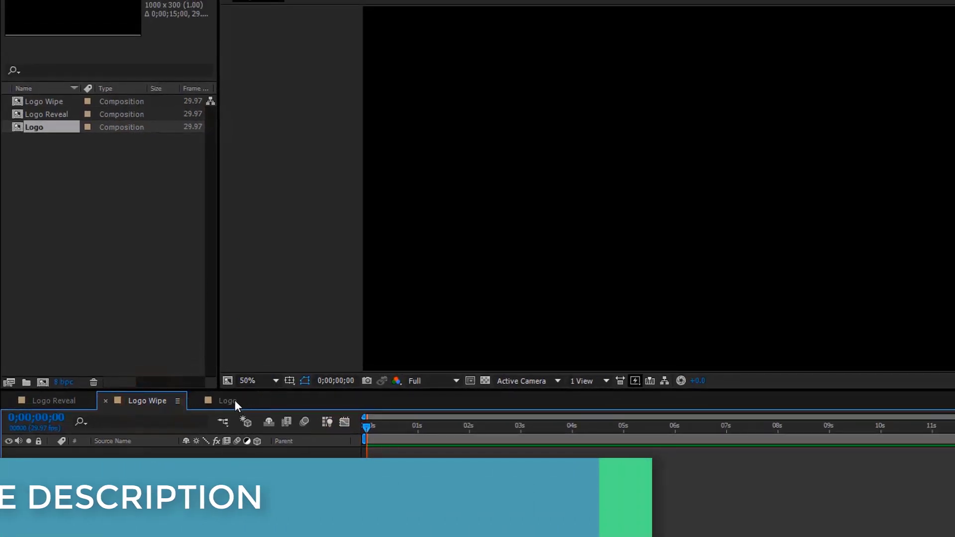
{"action": "left_click", "coordinate": [230, 401]}
{"action": "left_click", "coordinate": [196, 401]}
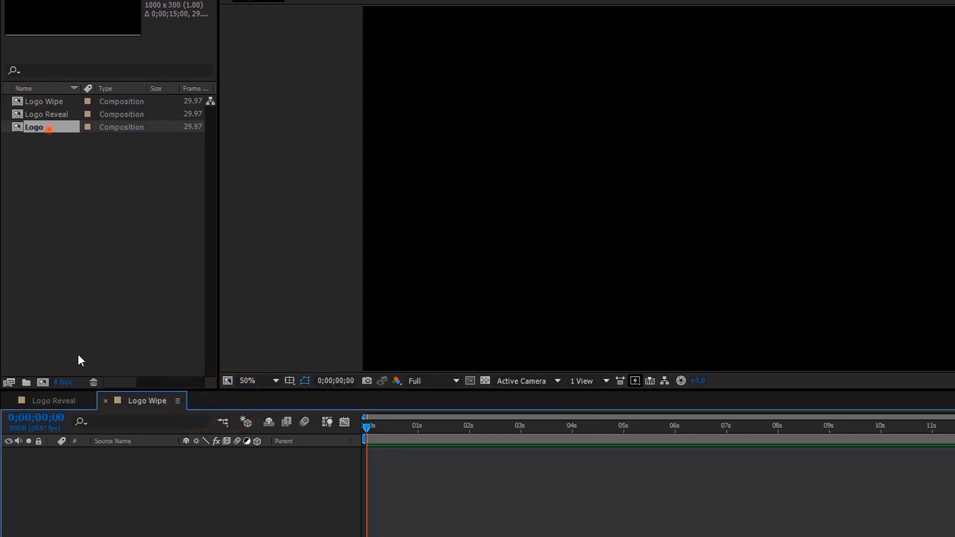
{"action": "left_click_drag", "start_coordinate": [77, 354], "coordinate": [100, 511]}
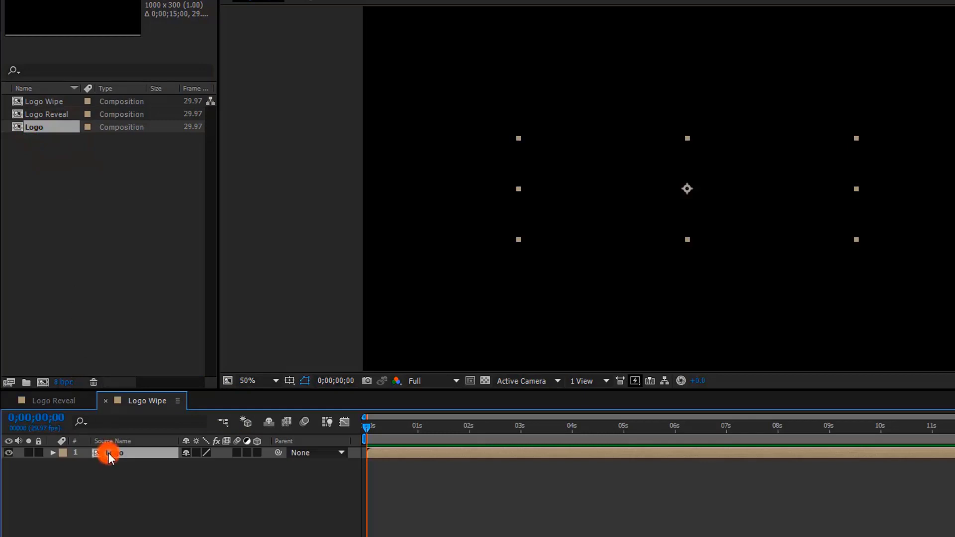
{"action": "double_click", "coordinate": [108, 452]}
Add a frame-filling rectangle and spread its blue radial gradient across the plate.
{"action": "left_click", "coordinate": [104, 512]}
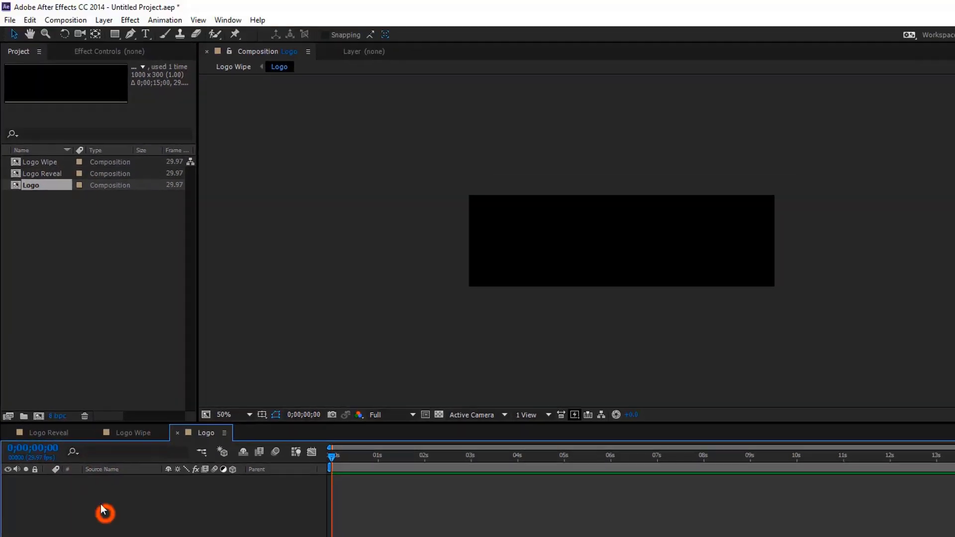
{"action": "double_click", "coordinate": [114, 33]}
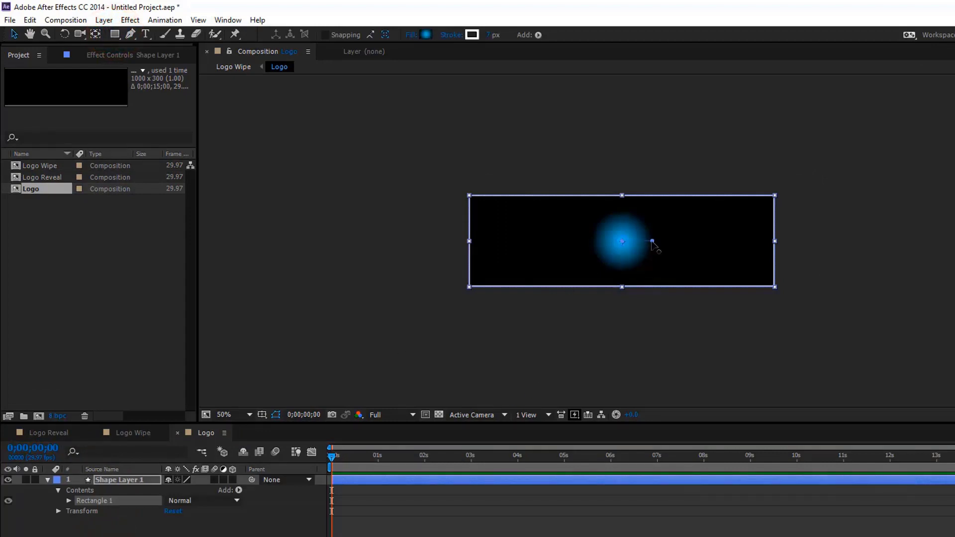
{"action": "left_click_drag", "start_coordinate": [652, 242], "coordinate": [658, 243]}
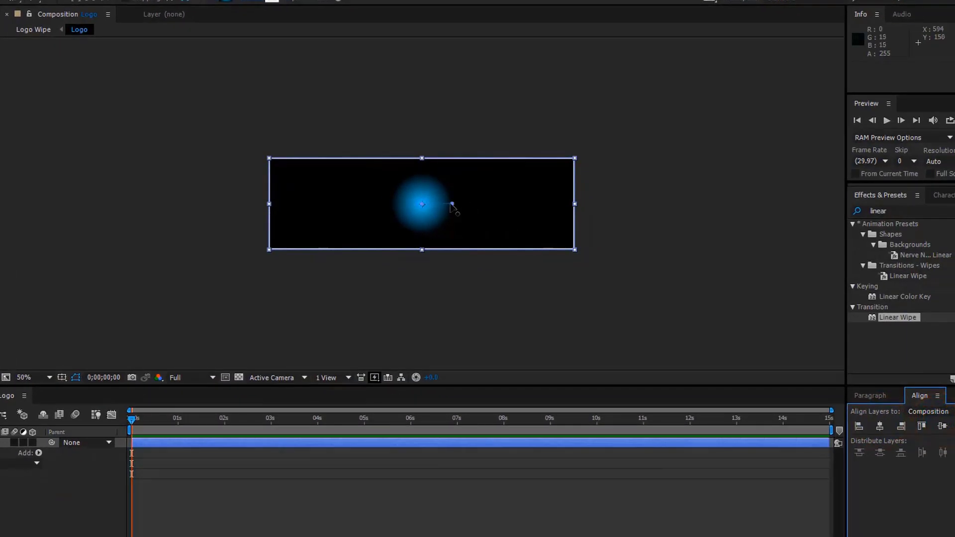
{"action": "left_click_drag", "start_coordinate": [452, 204], "coordinate": [636, 201]}
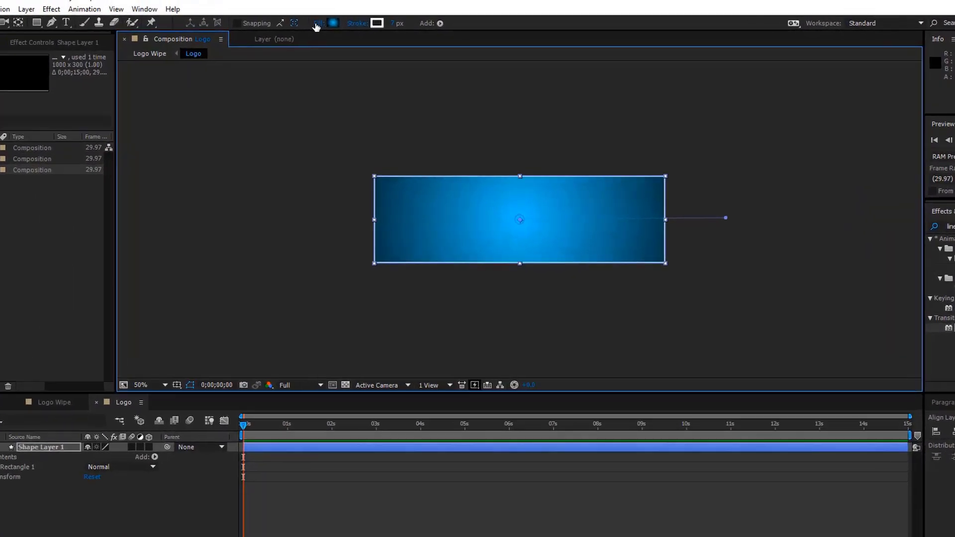
Keep the plate's fill as Radial Gradient after trying Linear and Solid.
{"action": "left_click", "coordinate": [343, 20]}
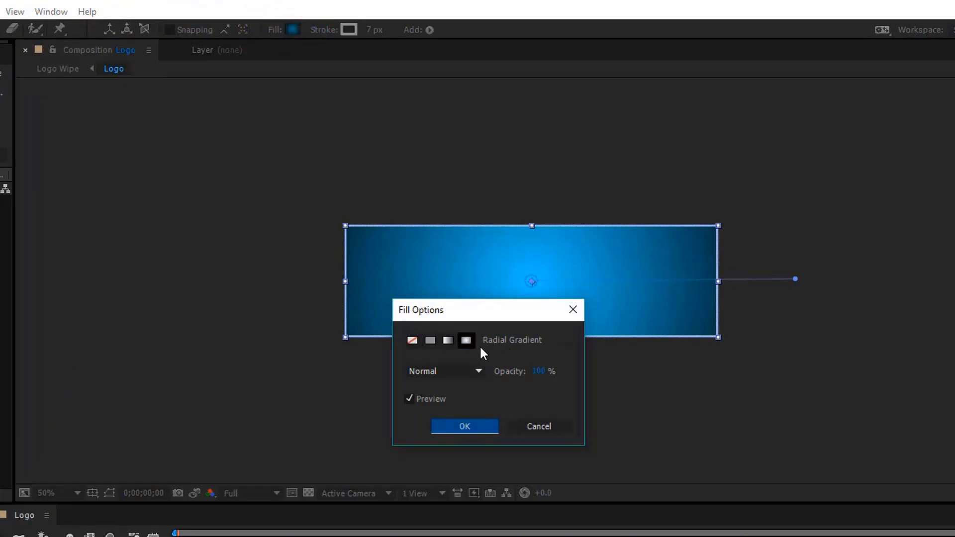
{"action": "left_click", "coordinate": [448, 341]}
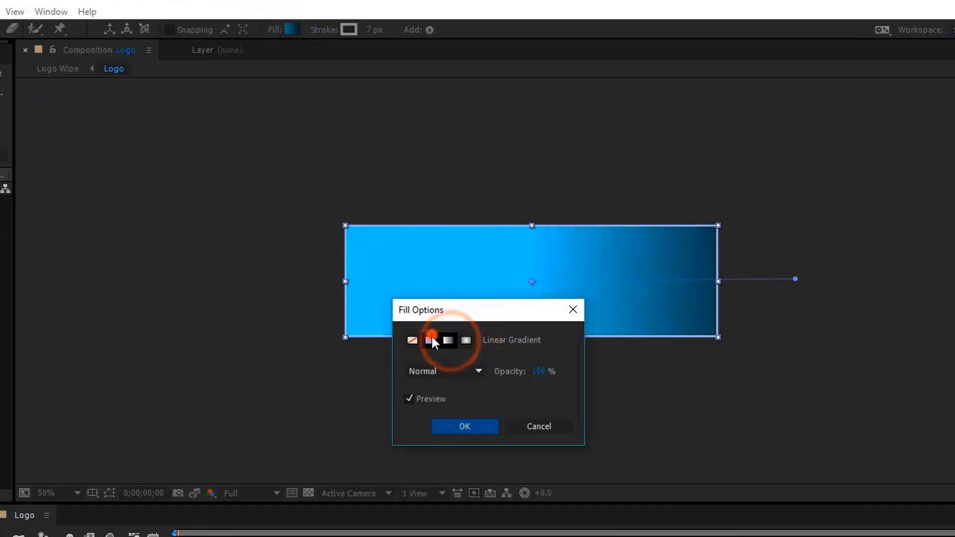
{"action": "left_click", "coordinate": [431, 340]}
{"action": "left_click", "coordinate": [466, 340]}
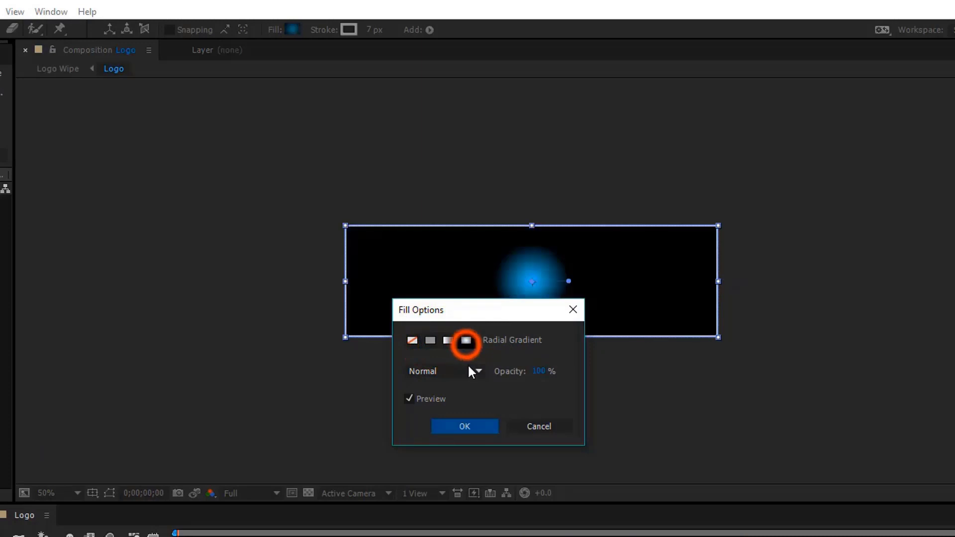
{"action": "left_click", "coordinate": [451, 424]}
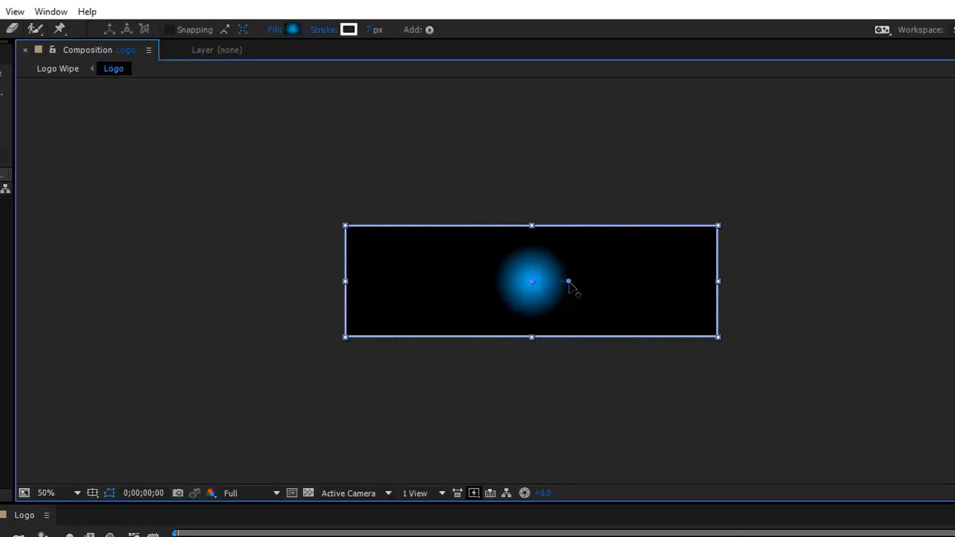
Widen the blue glow across the rectangle, check it in Logo Wipe, then reopen Logo.
{"action": "left_click_drag", "start_coordinate": [569, 282], "coordinate": [760, 281]}
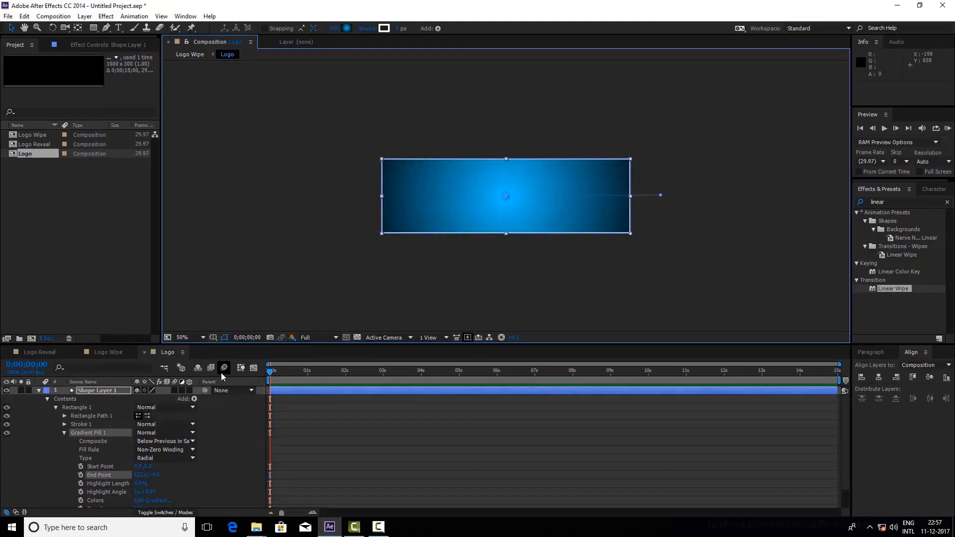
{"action": "left_click", "coordinate": [102, 354]}
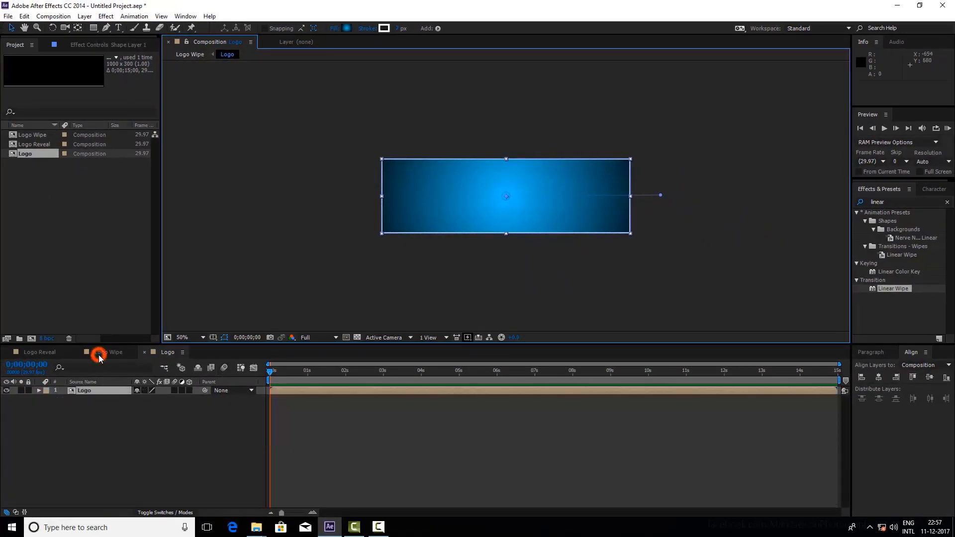
{"action": "double_click", "coordinate": [95, 392]}
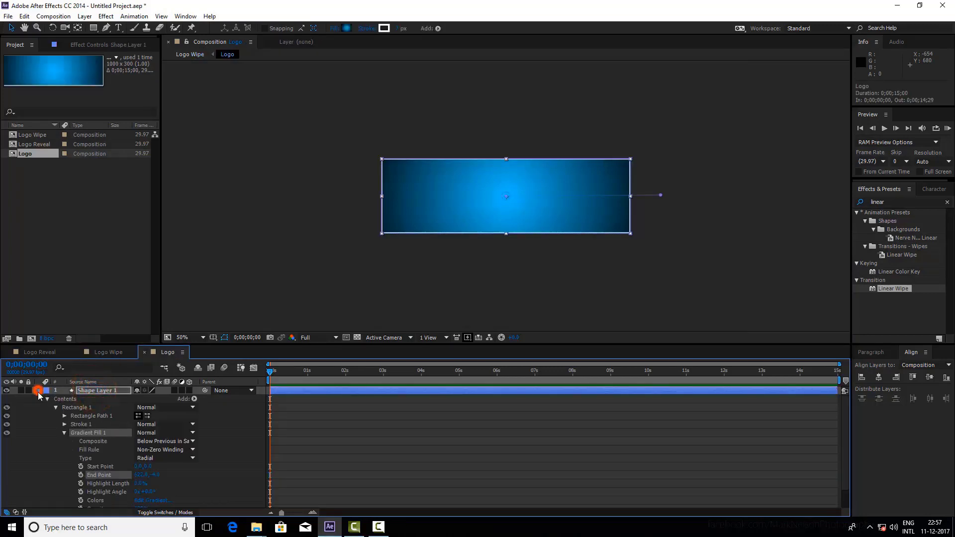
Add a 'LOGO HERE' text layer aligned to the horizontal and vertical centre of the comp.
{"action": "left_click", "coordinate": [39, 391]}
{"action": "right_click", "coordinate": [80, 413]}
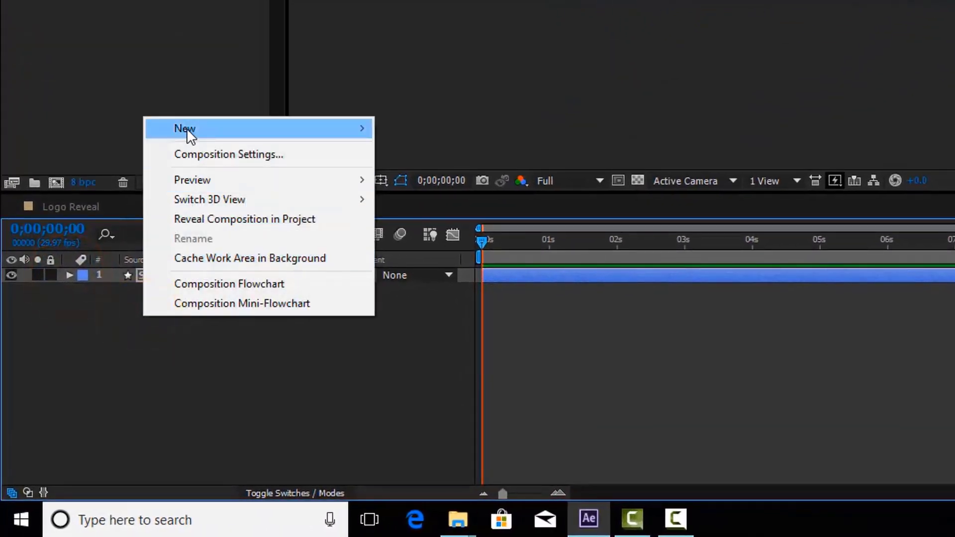
{"action": "mouse_move", "coordinate": [224, 128]}
{"action": "left_click", "coordinate": [441, 153]}
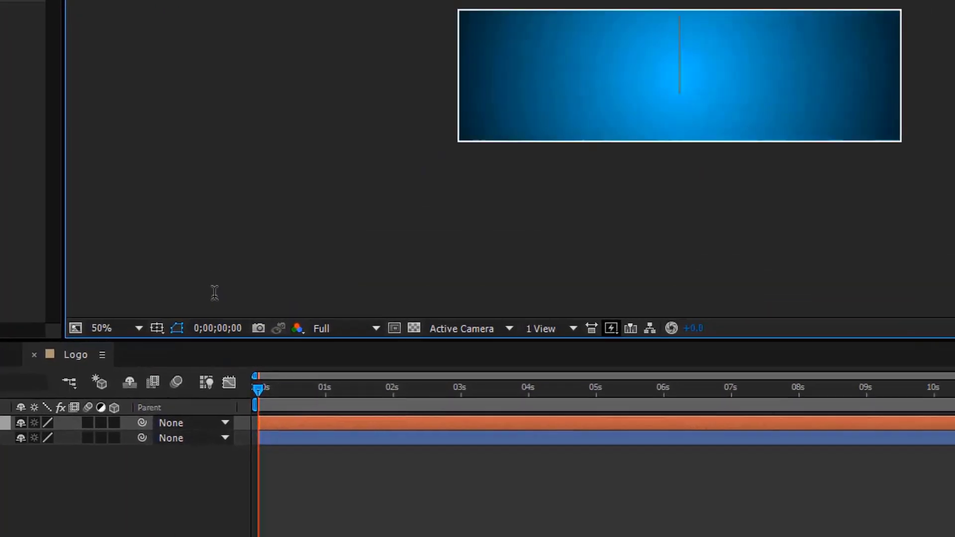
{"action": "type", "text": "LO"}
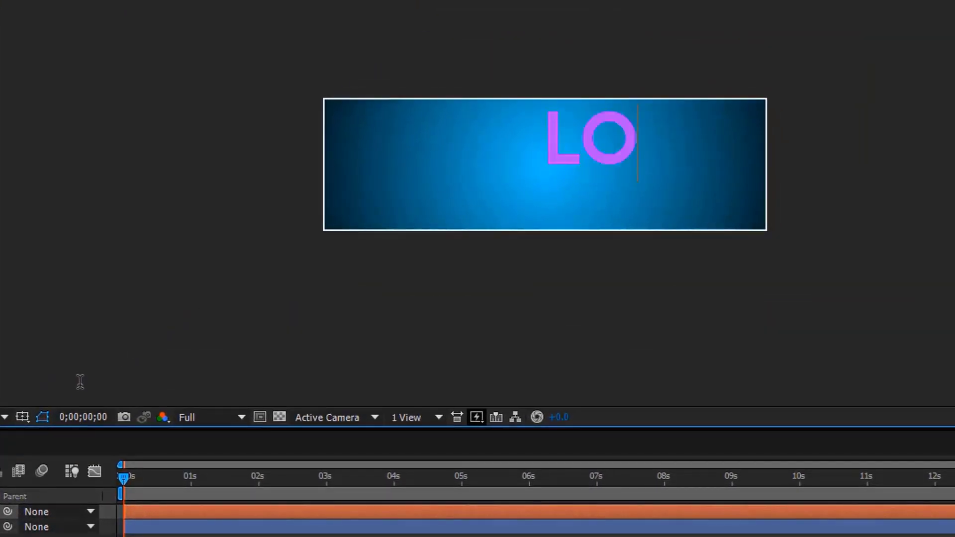
{"action": "type", "text": "GO"}
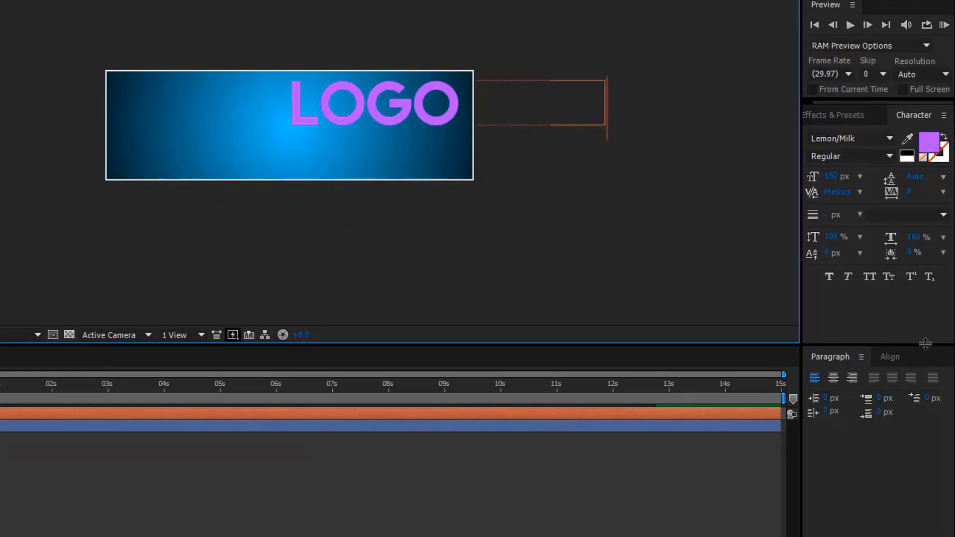
{"action": "left_click", "coordinate": [889, 357]}
{"action": "left_click", "coordinate": [842, 394]}
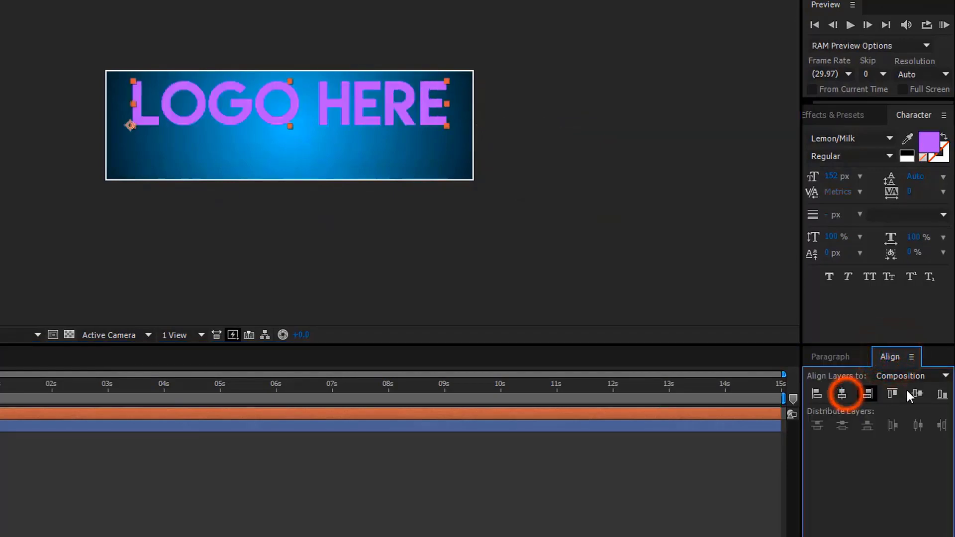
{"action": "left_click", "coordinate": [918, 394]}
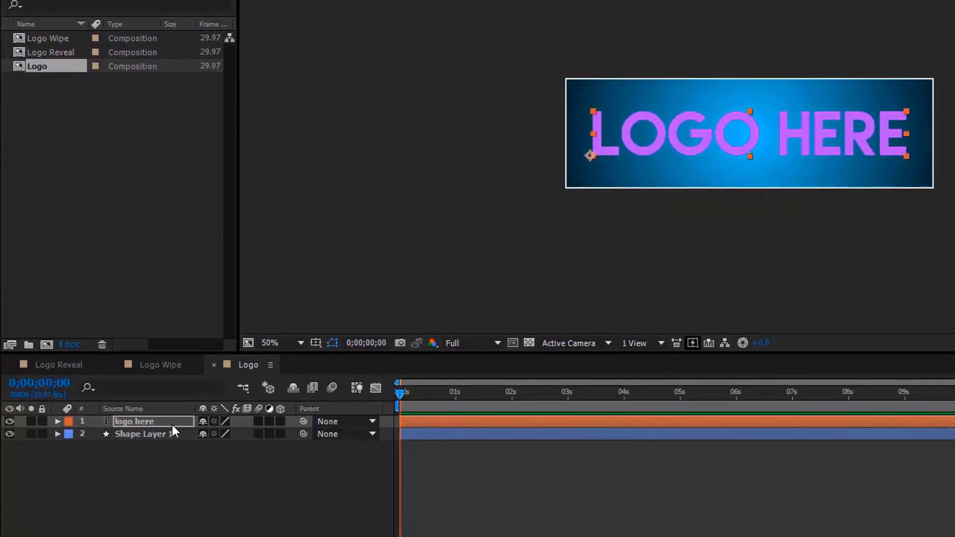
Set the blue plate's stroke width to 8 px.
{"action": "left_click", "coordinate": [163, 434]}
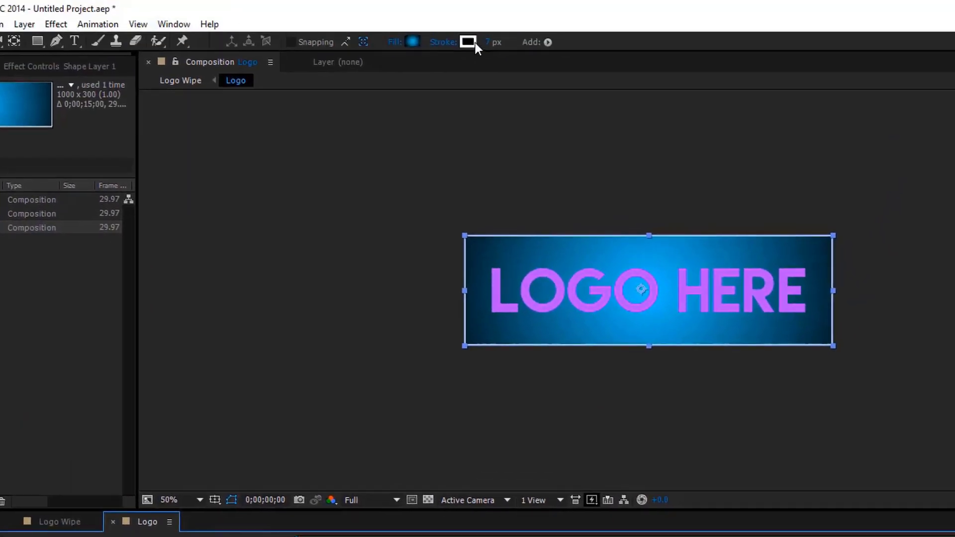
{"action": "left_click", "coordinate": [490, 43]}
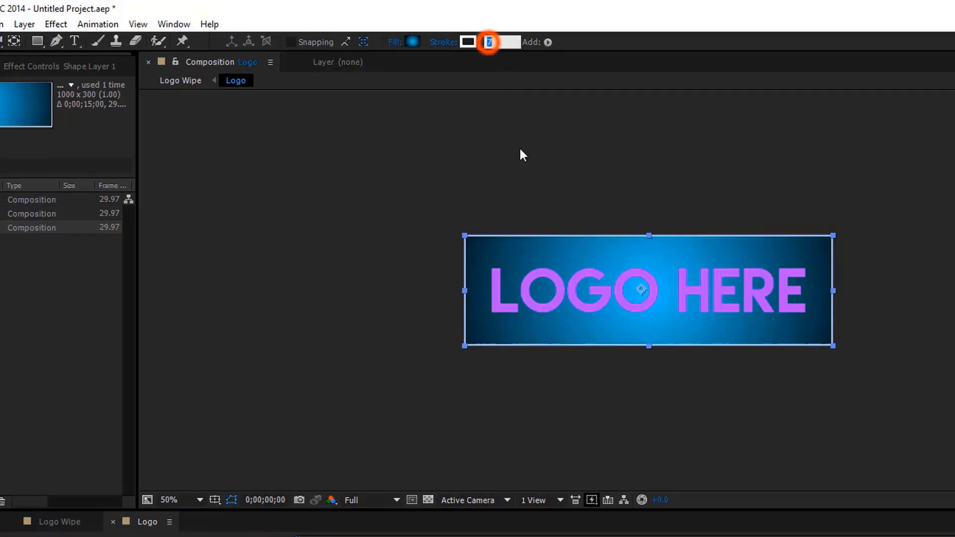
{"action": "type", "text": "8"}
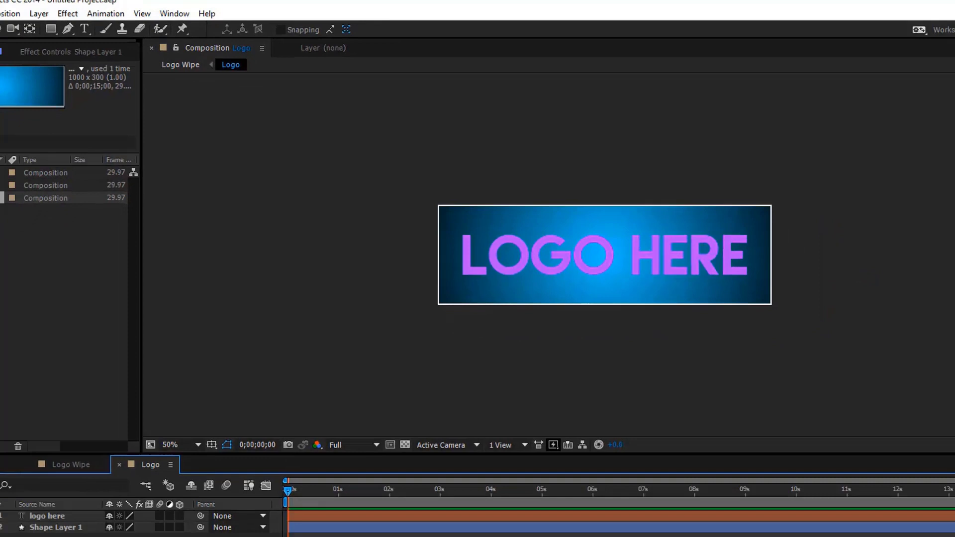
{"action": "left_click", "coordinate": [171, 465]}
Recolour the LOGO HERE text from purple to orange (F9B512).
{"action": "double_click", "coordinate": [79, 383]}
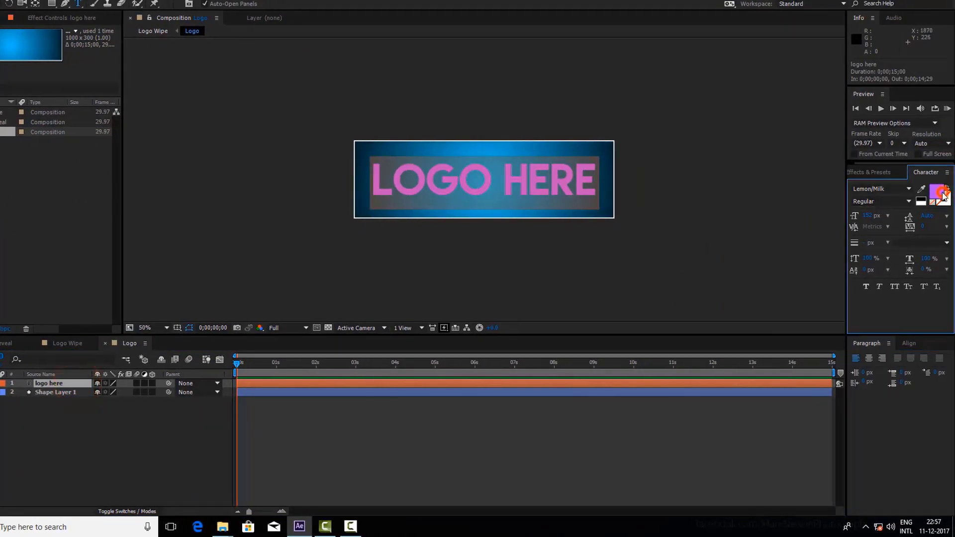
{"action": "left_click", "coordinate": [938, 197]}
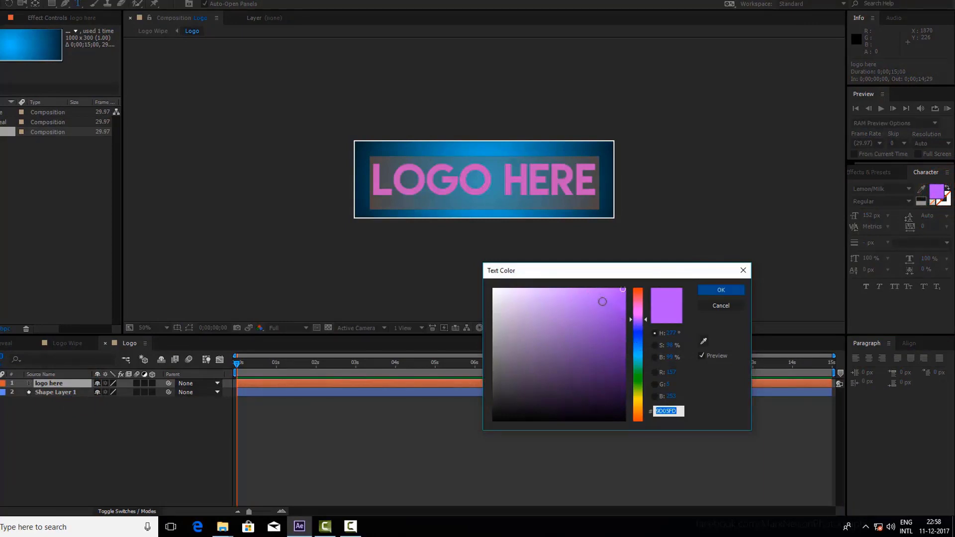
{"action": "left_click_drag", "start_coordinate": [641, 411], "coordinate": [639, 411]}
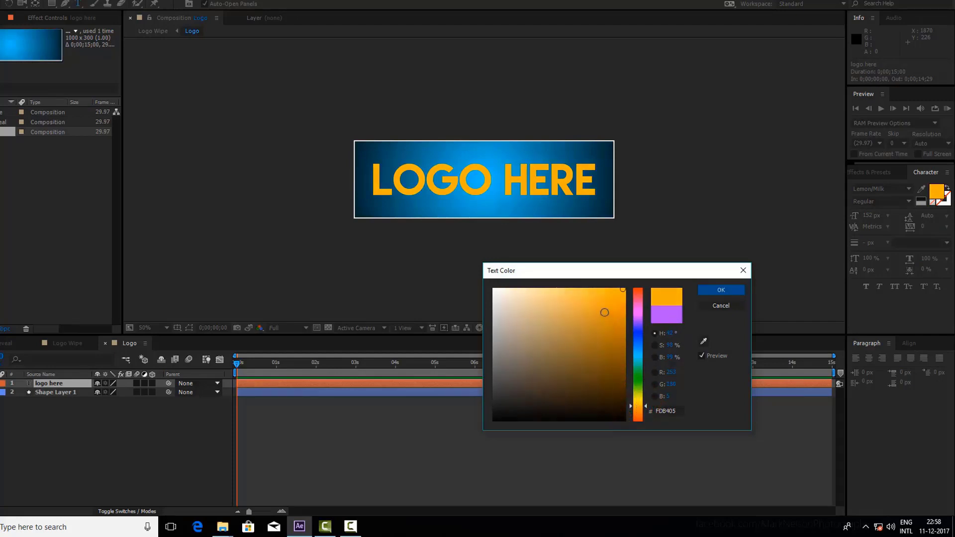
{"action": "left_click_drag", "start_coordinate": [598, 294], "coordinate": [617, 292]}
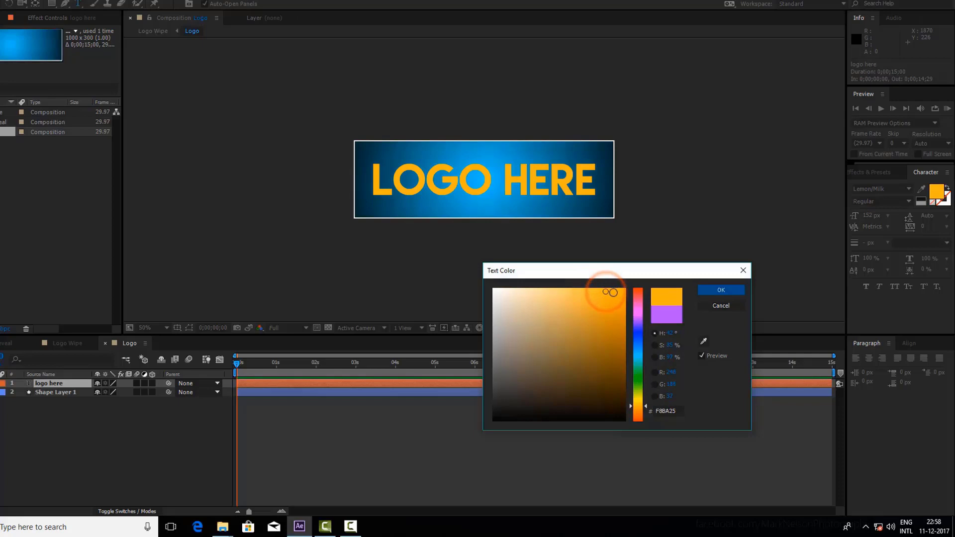
{"action": "left_click", "coordinate": [717, 292]}
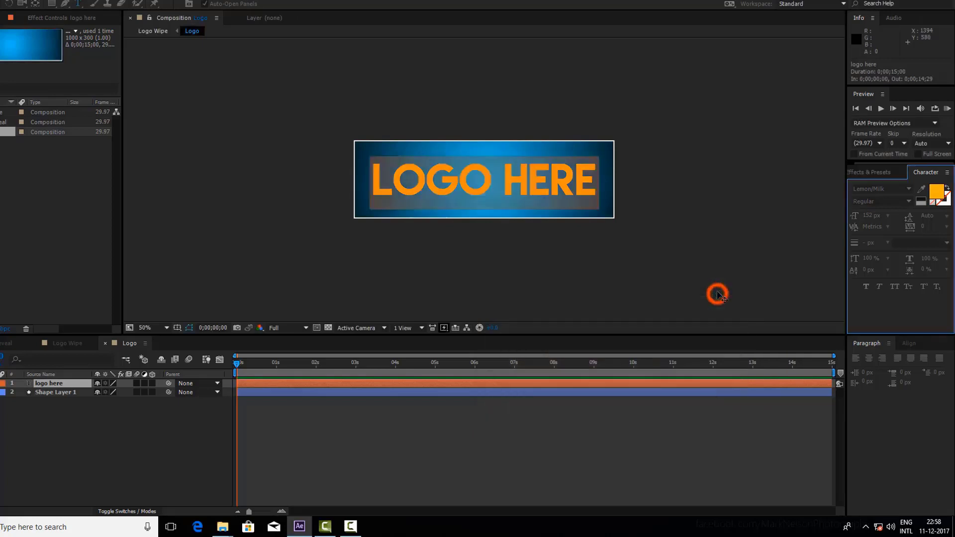
Apply Drop Shadow to the LOGO HERE text via the Effects & Presets search.
{"action": "left_click", "coordinate": [198, 424]}
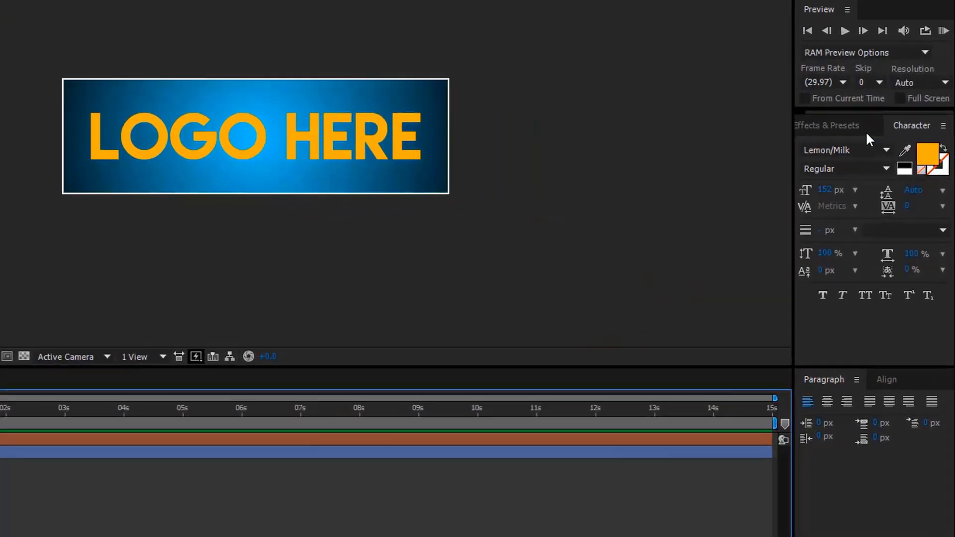
{"action": "left_click", "coordinate": [889, 172]}
{"action": "left_click", "coordinate": [848, 107]}
{"action": "left_click", "coordinate": [831, 131]}
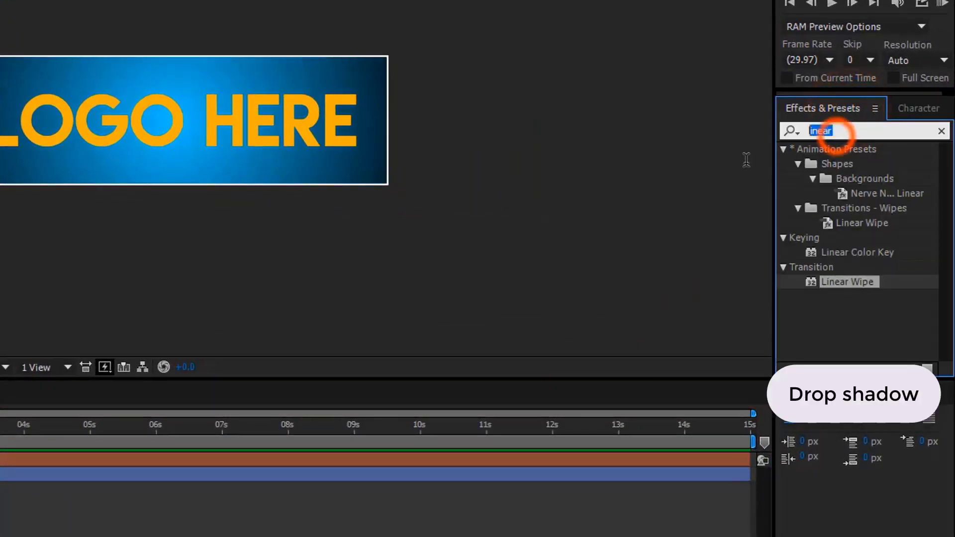
{"action": "type", "text": "d"}
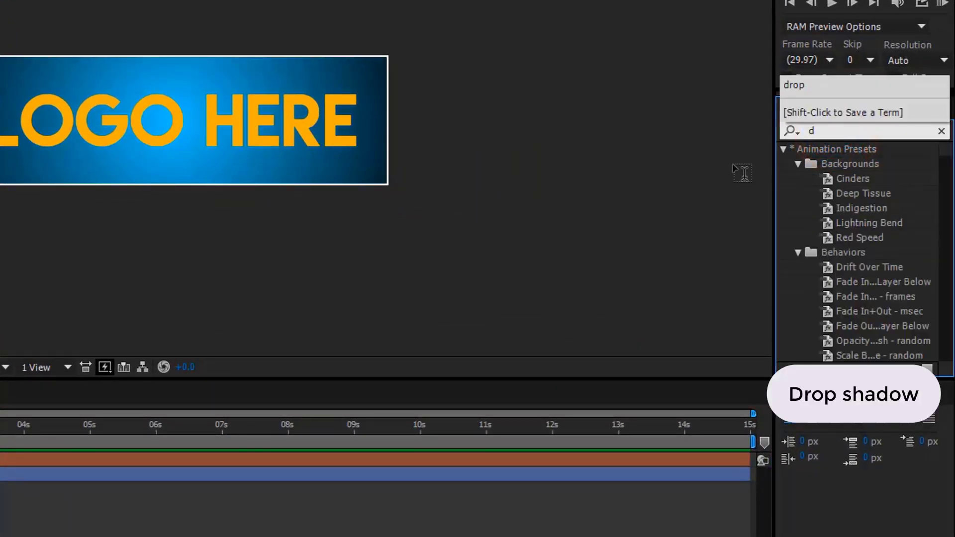
{"action": "type", "text": "rop"}
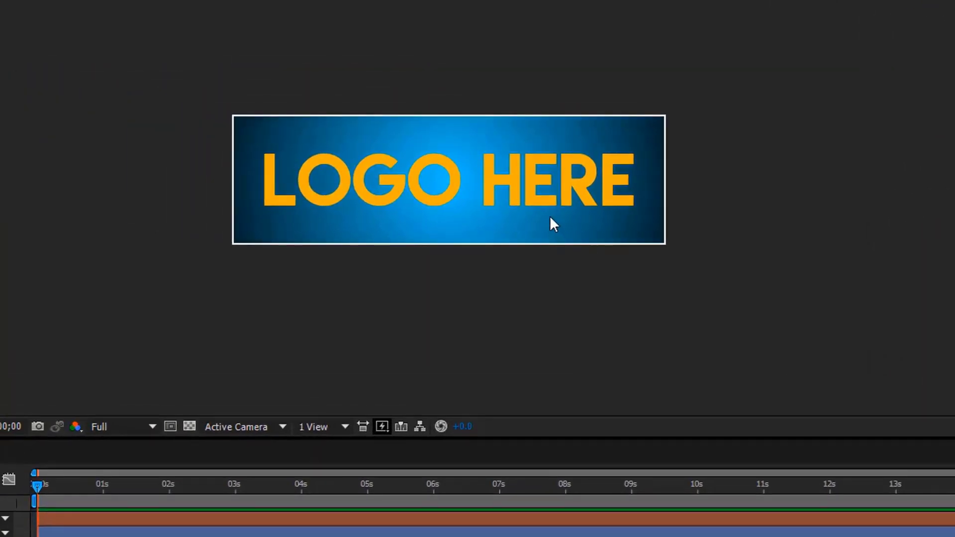
{"action": "left_click_drag", "start_coordinate": [550, 216], "coordinate": [550, 216]}
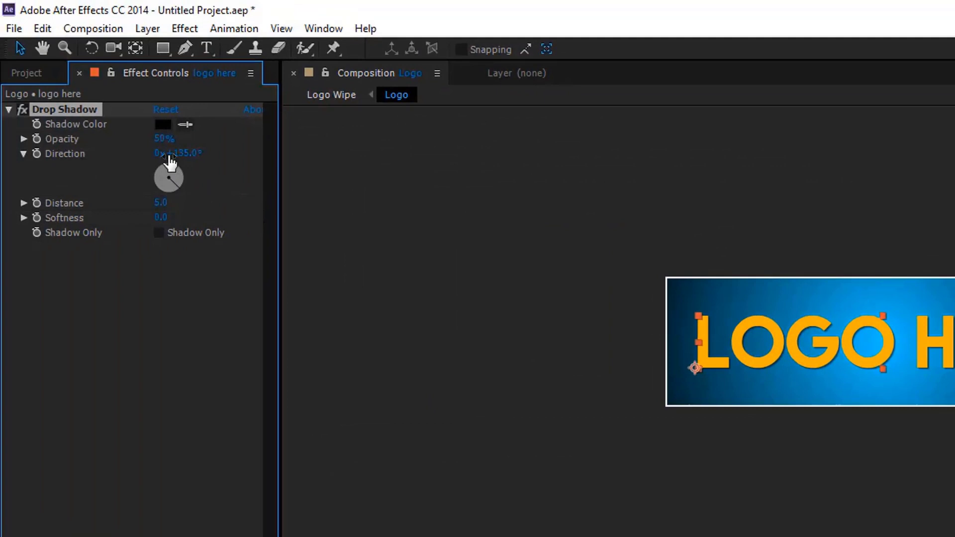
Set the drop shadow to full opacity, distance 11 and softness 19.
{"action": "left_click_drag", "start_coordinate": [157, 140], "coordinate": [266, 139]}
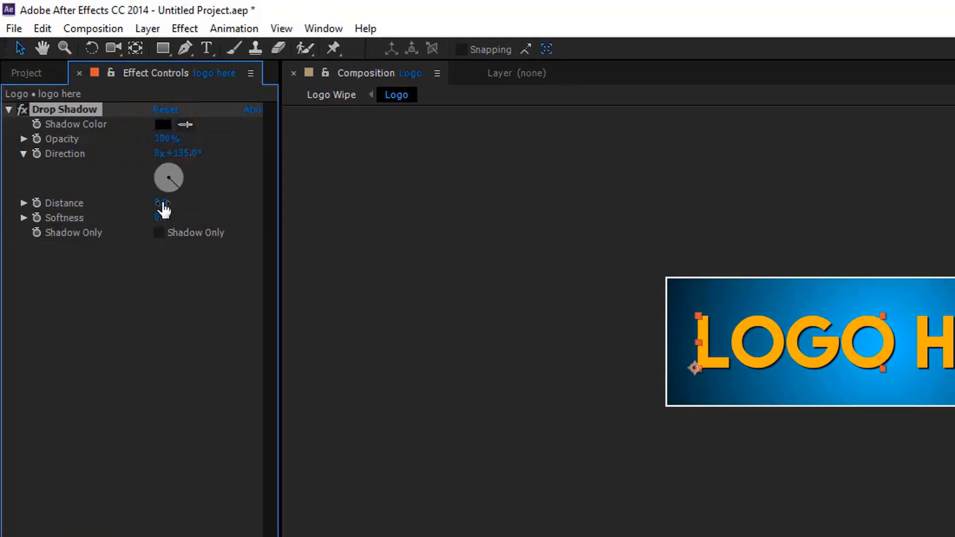
{"action": "left_click_drag", "start_coordinate": [160, 202], "coordinate": [172, 201]}
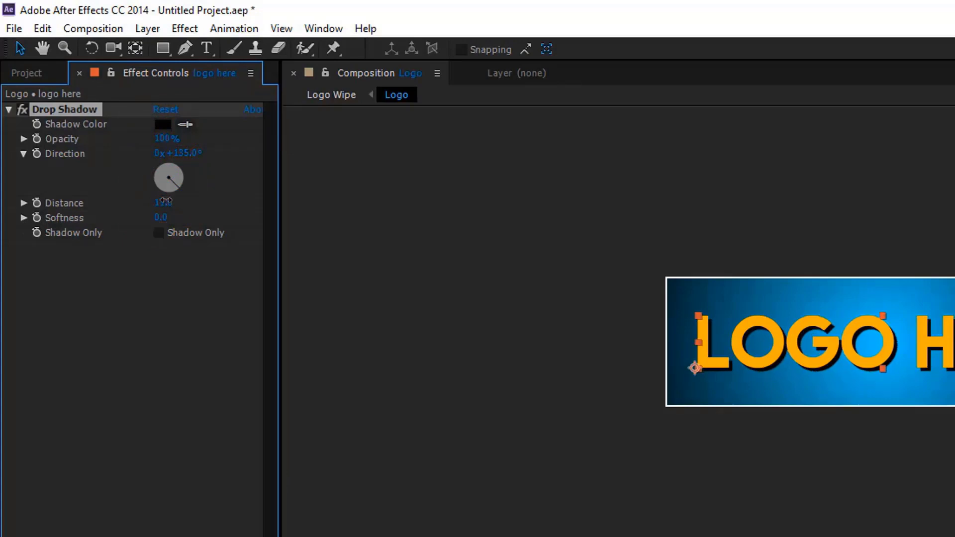
{"action": "left_click_drag", "start_coordinate": [170, 217], "coordinate": [173, 216]}
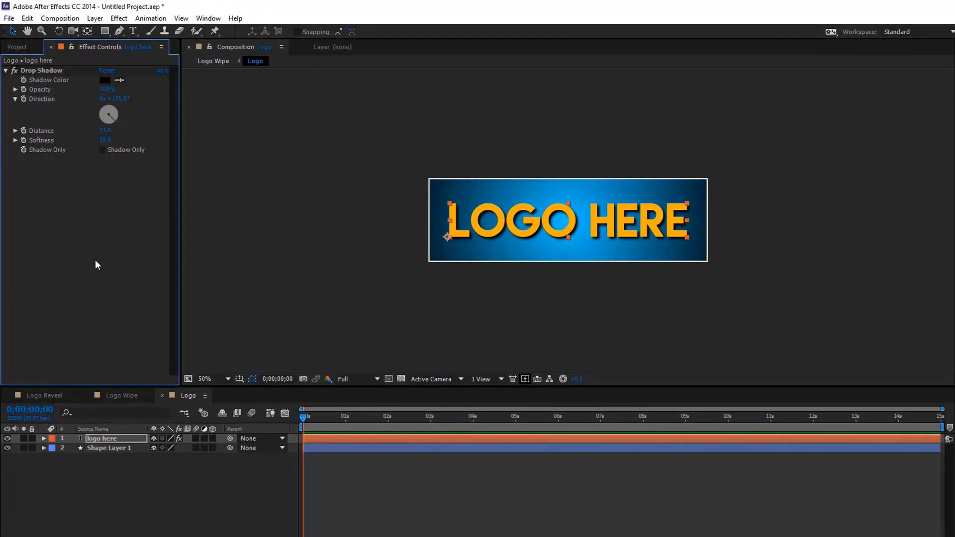
{"action": "left_click", "coordinate": [183, 523]}
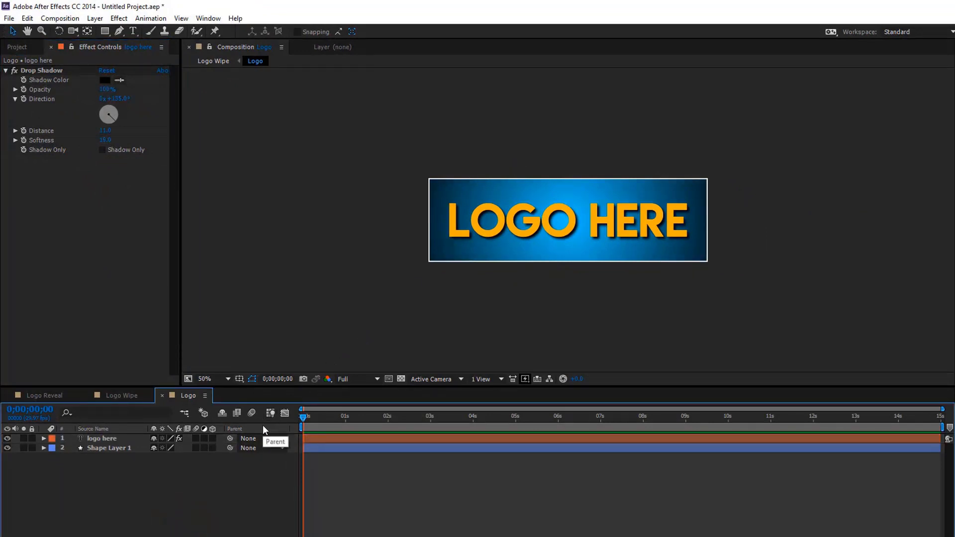
Apply Linear Wipe to the Logo layer in Logo Wipe with Feather 30.
{"action": "left_click", "coordinate": [125, 394]}
{"action": "left_click", "coordinate": [112, 495]}
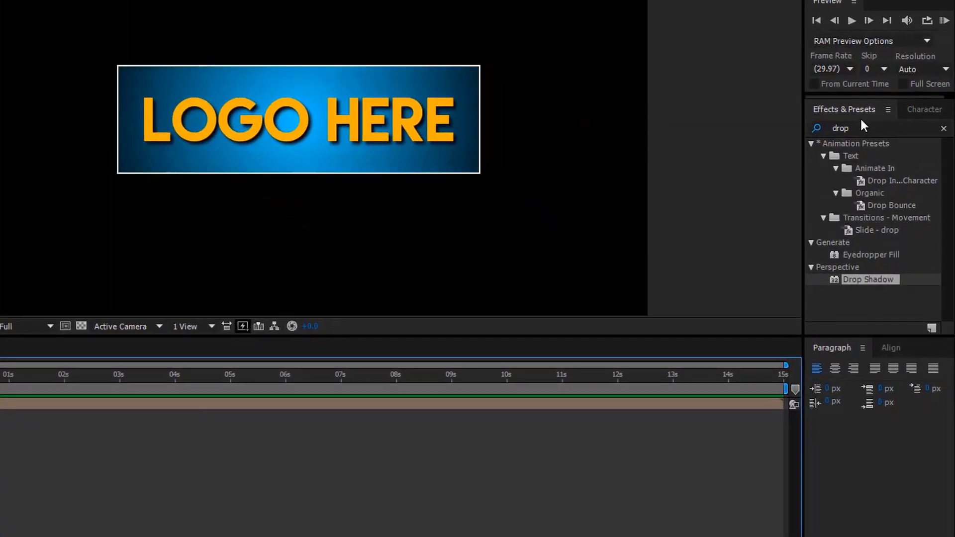
{"action": "left_click", "coordinate": [849, 128]}
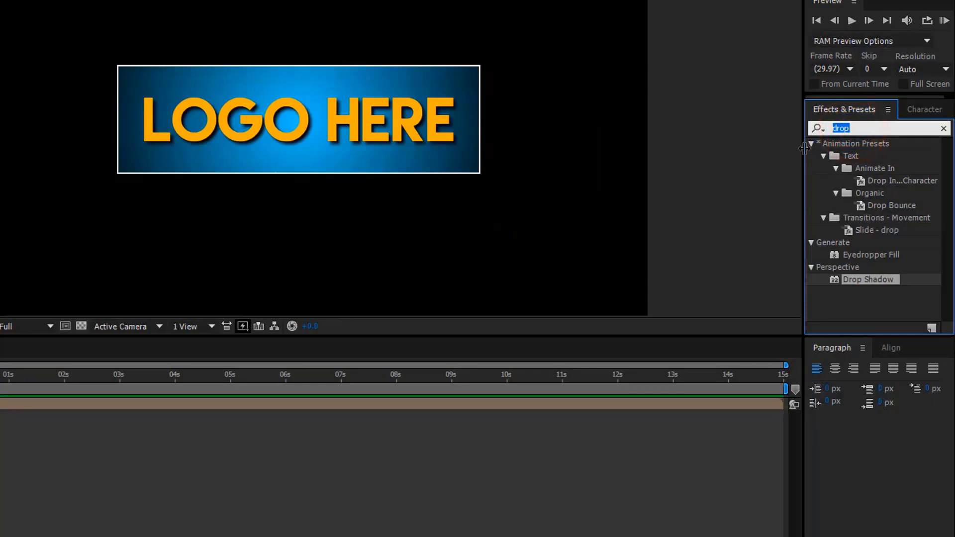
{"action": "type", "text": "li"}
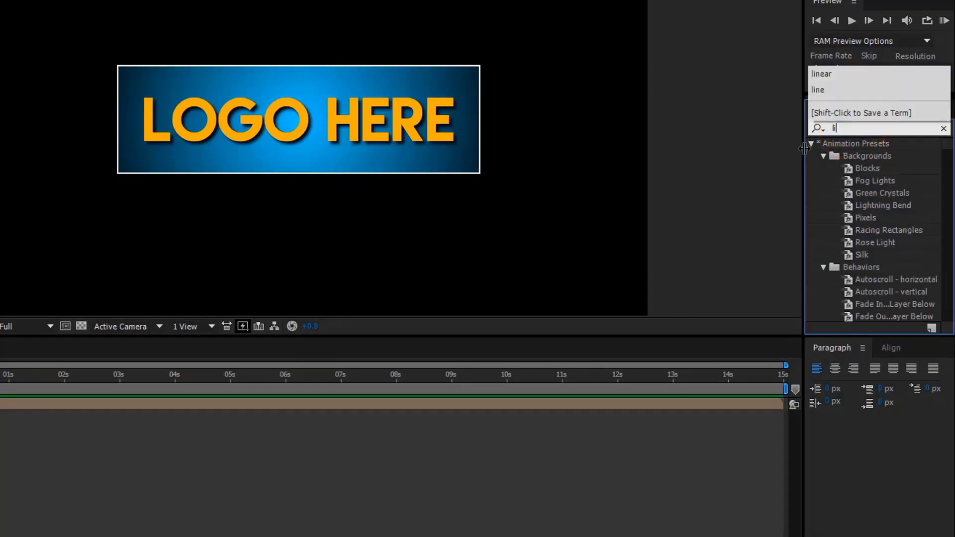
{"action": "type", "text": "ne"}
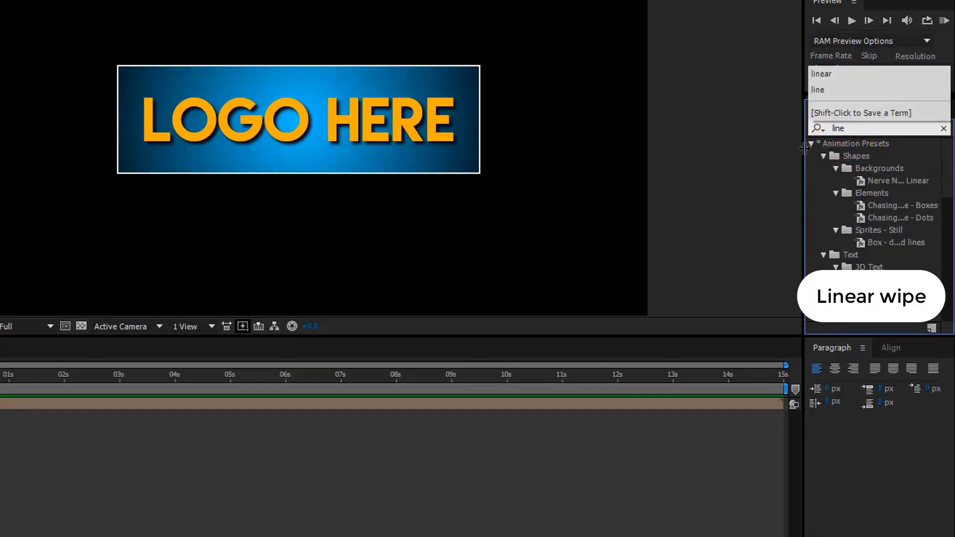
{"action": "type", "text": "ar"}
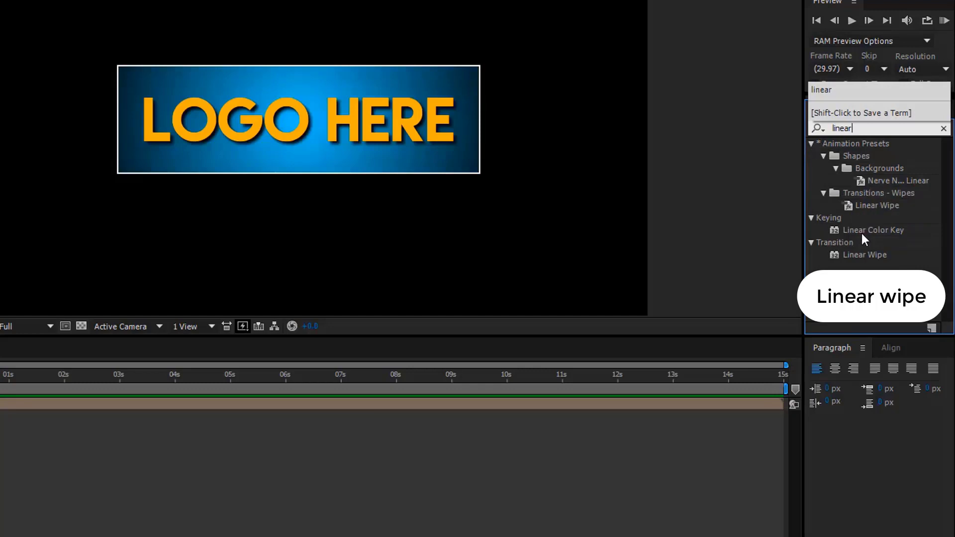
{"action": "left_click_drag", "start_coordinate": [860, 252], "coordinate": [216, 110]}
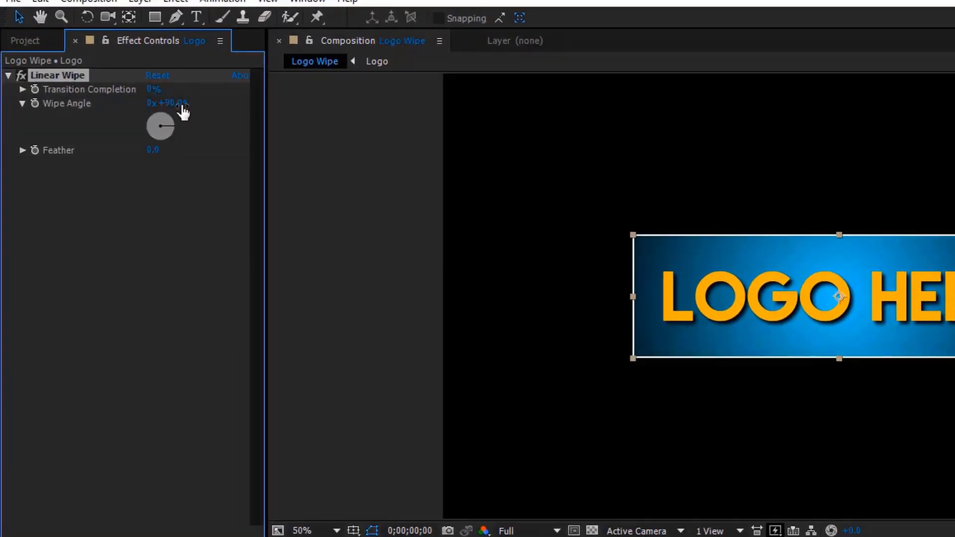
{"action": "left_click", "coordinate": [153, 150]}
{"action": "type", "text": "30"}
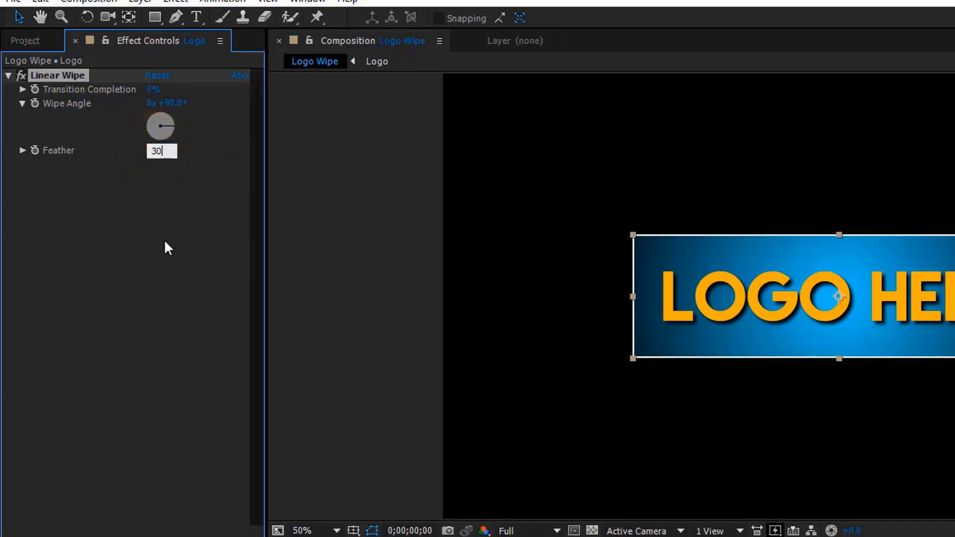
{"action": "left_click", "coordinate": [133, 192]}
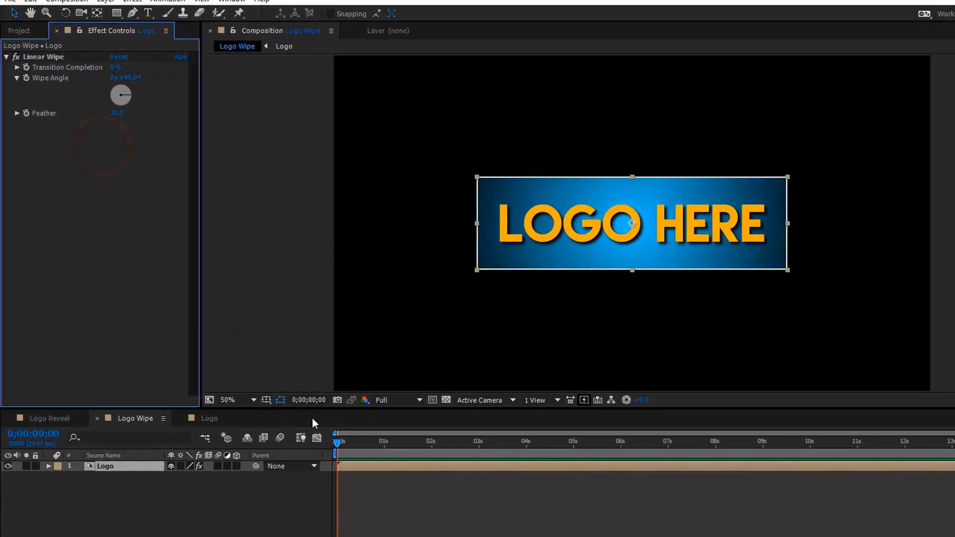
Keyframe Transition Completion from 0% at 4s to 100% at 10s and scrub to check it.
{"action": "mouse_move", "coordinate": [341, 441]}
{"action": "left_mouse_down"}
{"action": "mouse_move", "coordinate": [535, 468]}
{"action": "mouse_move", "coordinate": [528, 485]}
{"action": "left_mouse_up"}
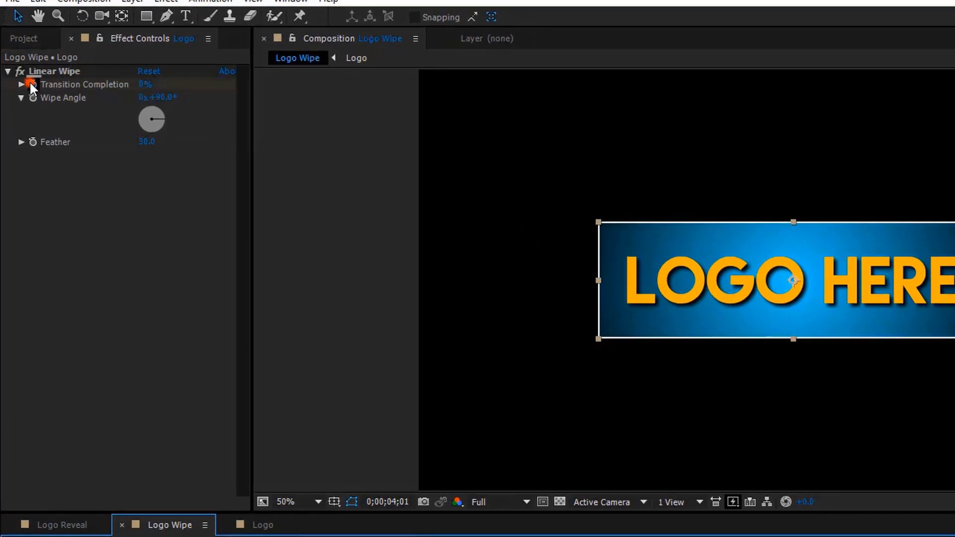
{"action": "left_click", "coordinate": [27, 73]}
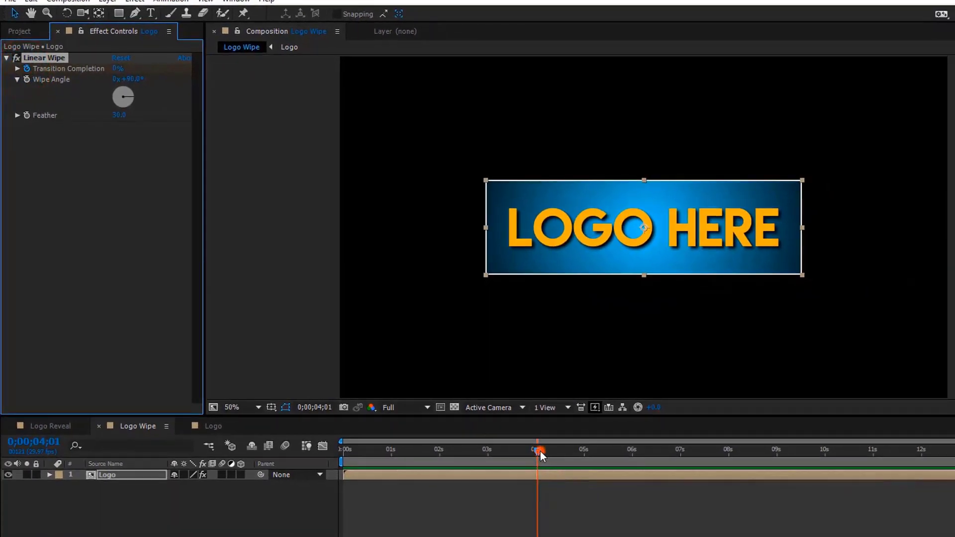
{"action": "left_click_drag", "start_coordinate": [540, 451], "coordinate": [826, 486]}
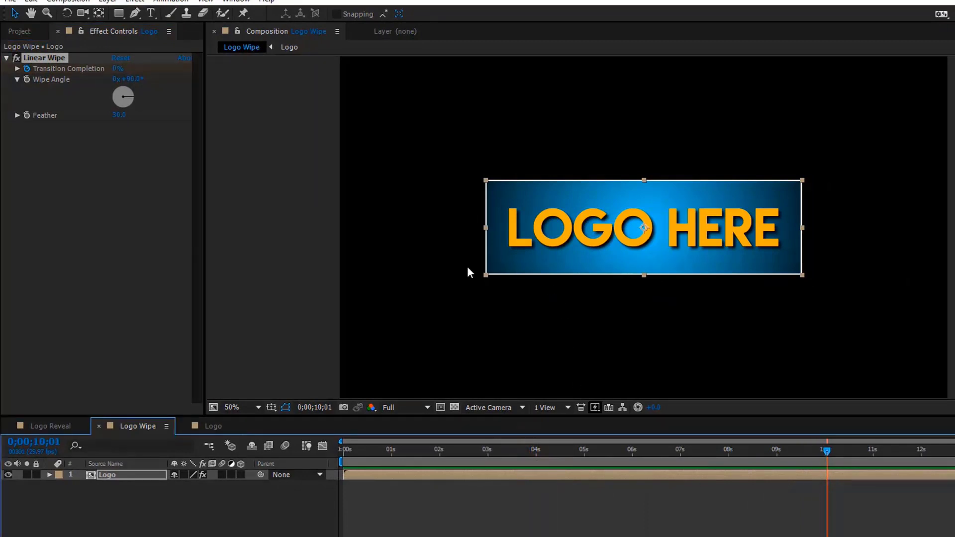
{"action": "left_click", "coordinate": [117, 68]}
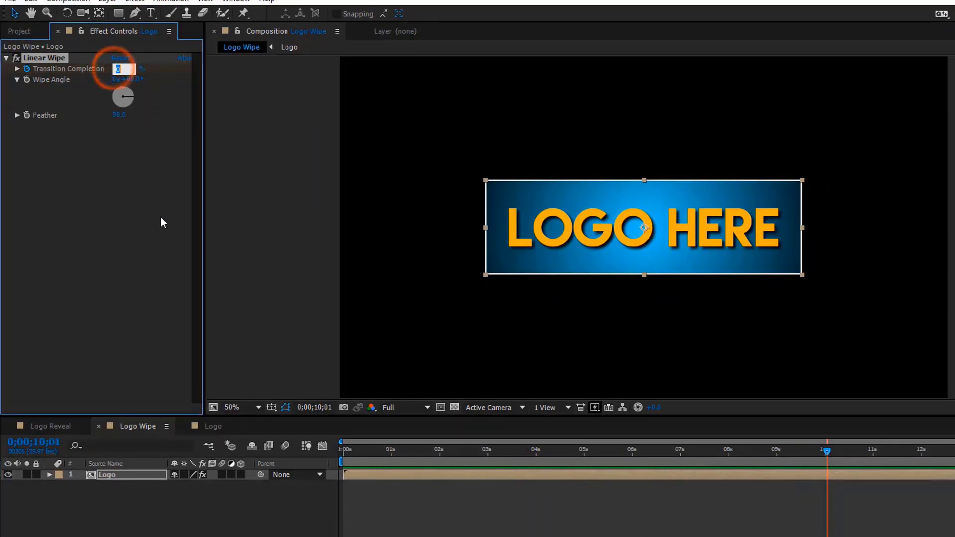
{"action": "type", "text": "100"}
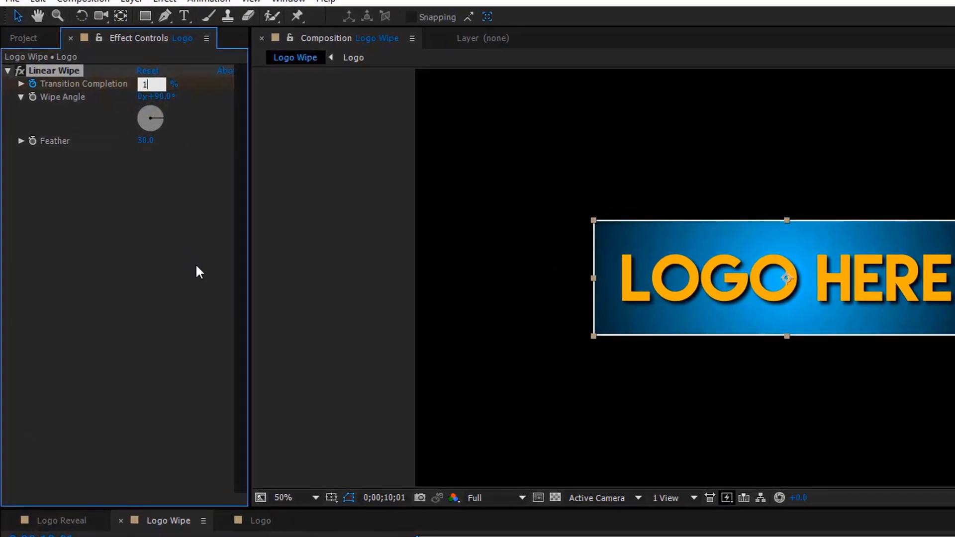
{"action": "left_click", "coordinate": [98, 297]}
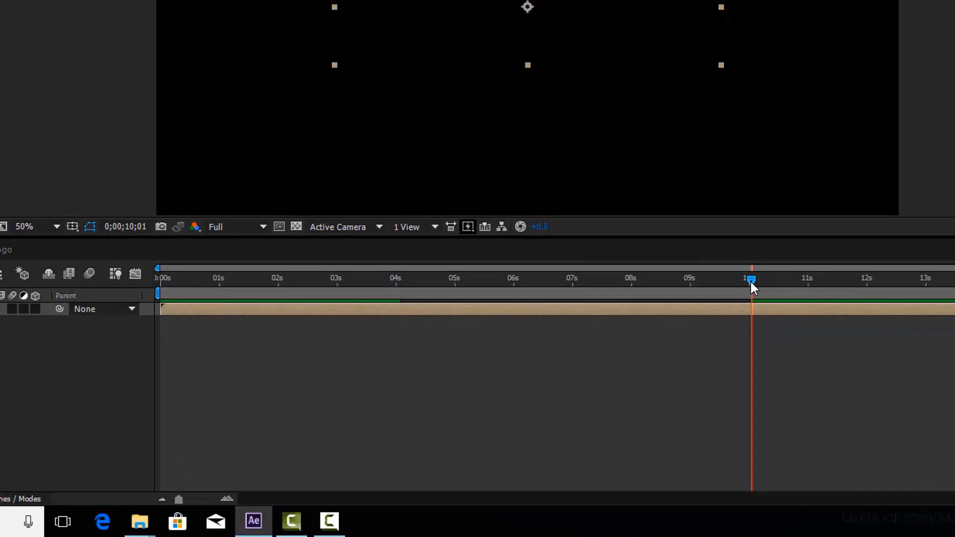
{"action": "left_click_drag", "start_coordinate": [750, 279], "coordinate": [580, 323]}
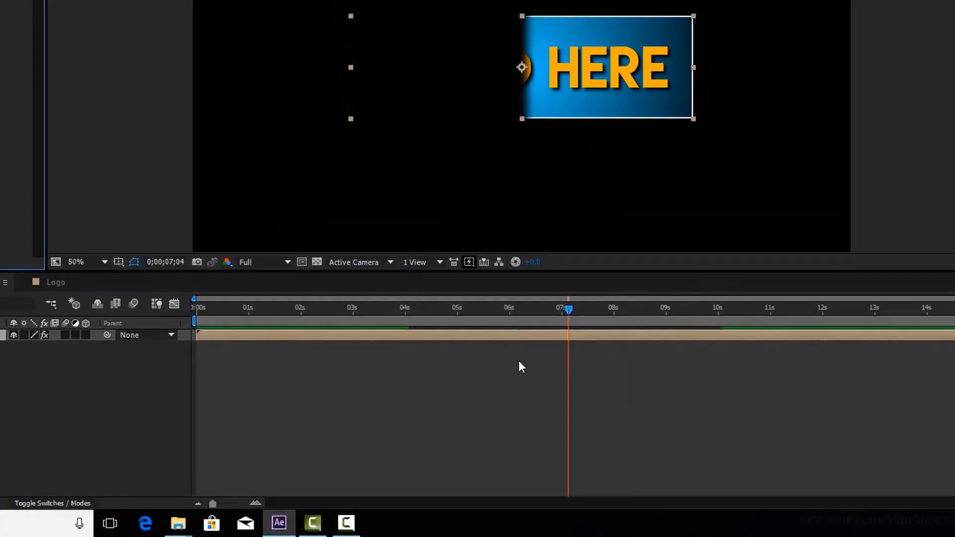
{"action": "left_click_drag", "start_coordinate": [522, 367], "coordinate": [414, 374]}
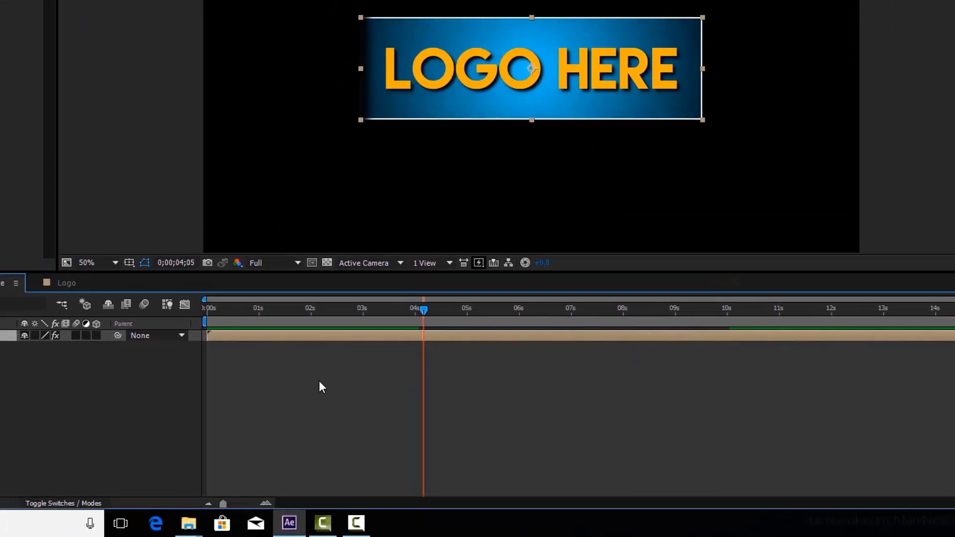
Add the Logo Wipe composition as a layer in the Logo Reveal composition.
{"action": "left_click", "coordinate": [64, 282]}
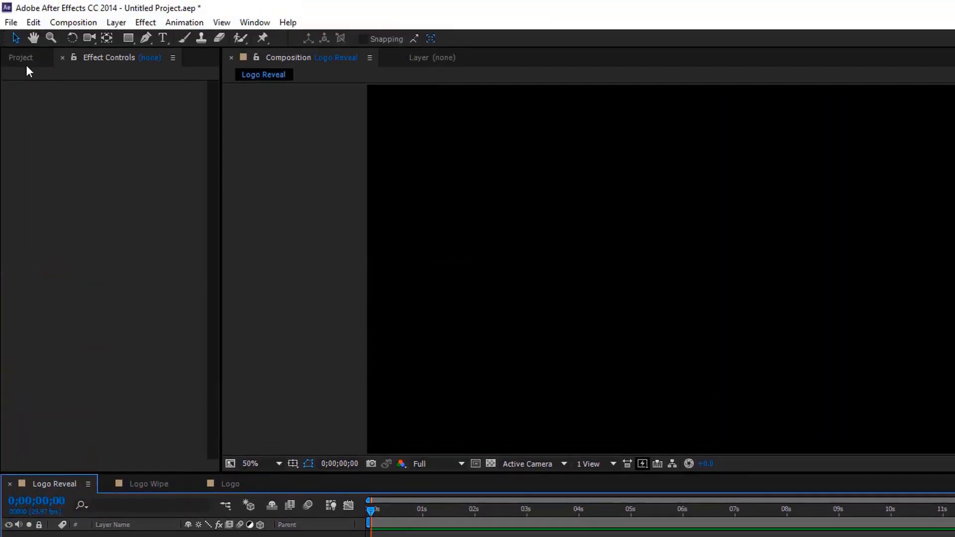
{"action": "left_click", "coordinate": [25, 59]}
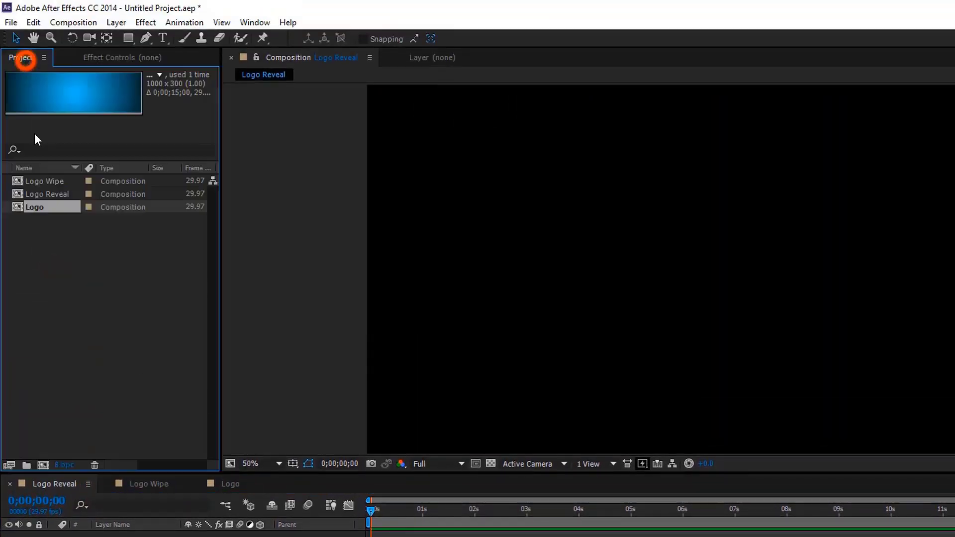
{"action": "left_click", "coordinate": [52, 181]}
{"action": "key", "text": "ctrl+slash"}
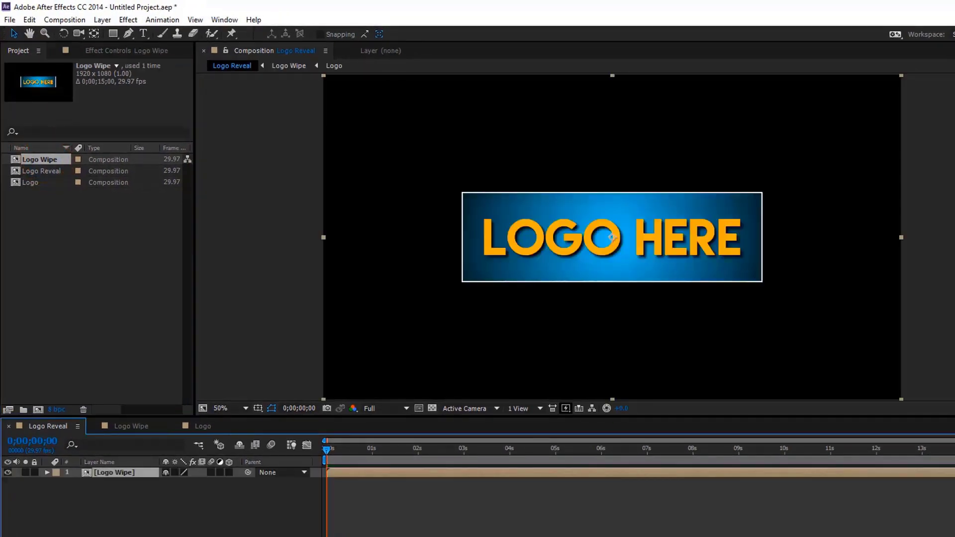
Create a full-frame 1920×1080 solid named White Solid in Logo Reveal.
{"action": "right_click", "coordinate": [160, 525]}
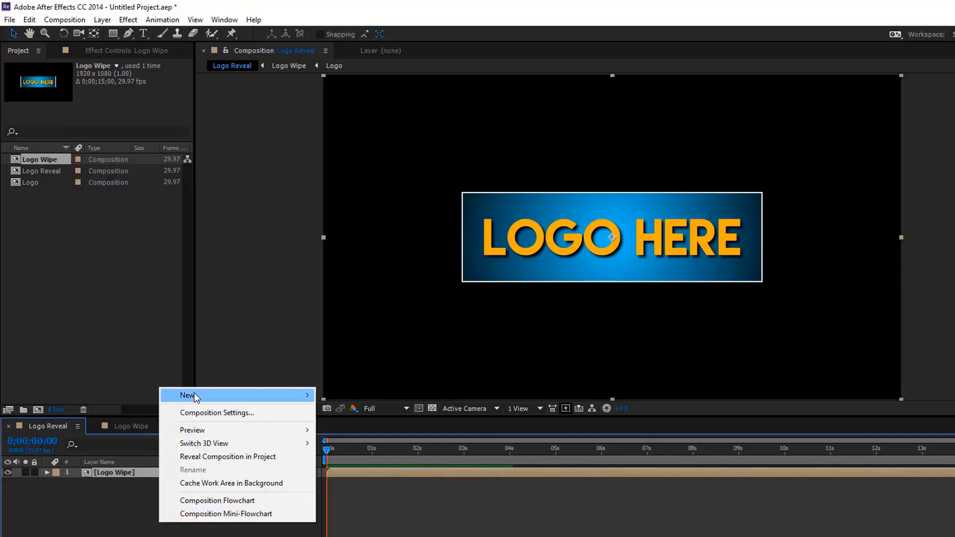
{"action": "mouse_move", "coordinate": [188, 395]}
{"action": "left_click", "coordinate": [354, 426]}
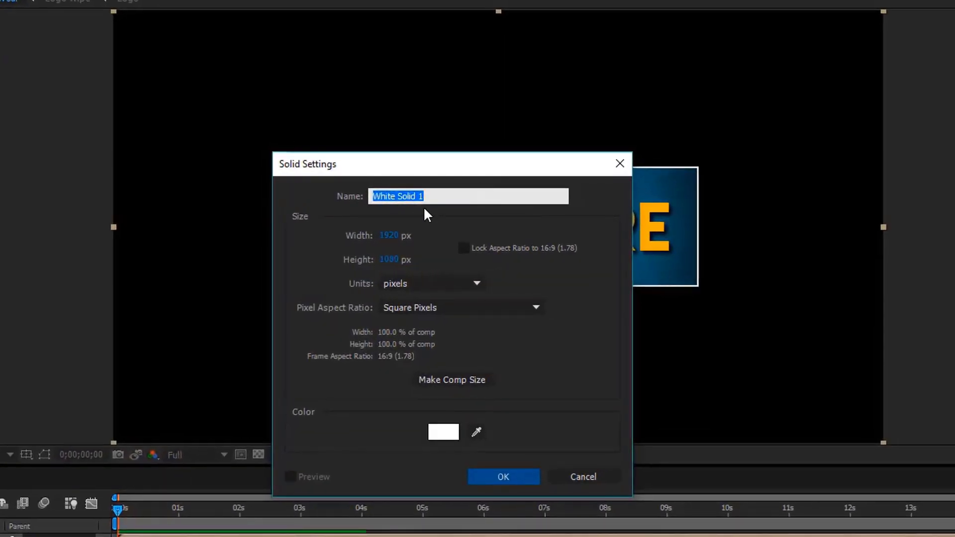
{"action": "left_click", "coordinate": [425, 196]}
{"action": "key", "text": "BackSpace"}
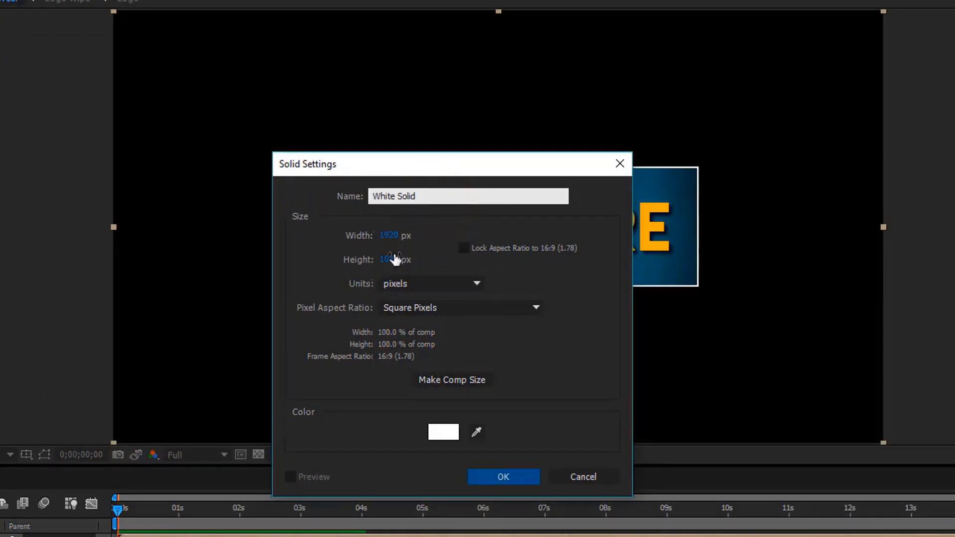
{"action": "left_click", "coordinate": [495, 473]}
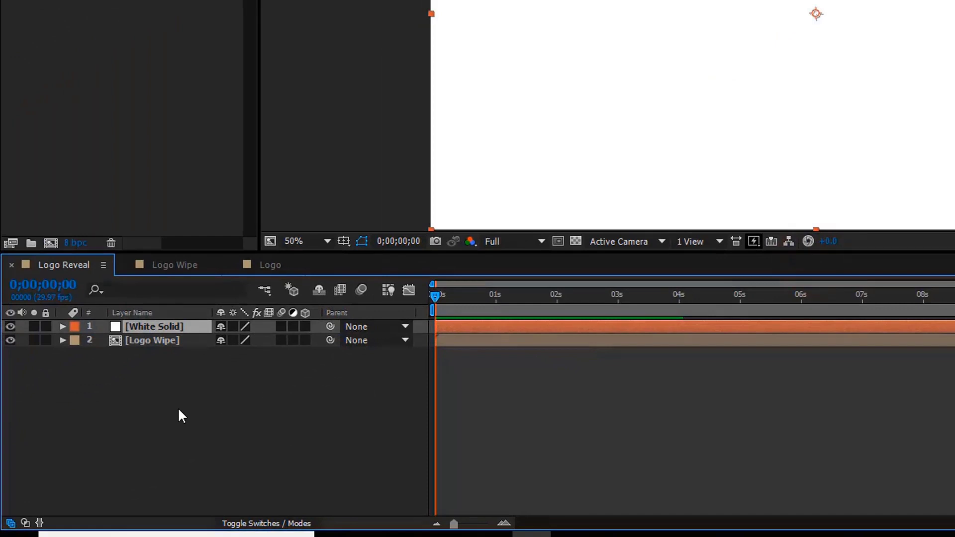
Apply Linear Wipe to the white solid with a -90° wipe angle and feather 100.
{"action": "left_click", "coordinate": [177, 408]}
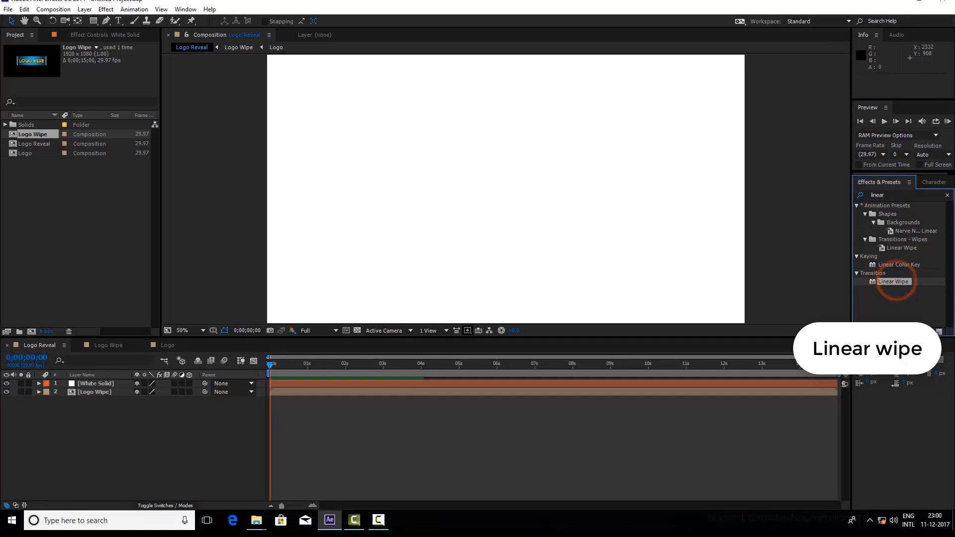
{"action": "left_click_drag", "start_coordinate": [595, 318], "coordinate": [544, 231]}
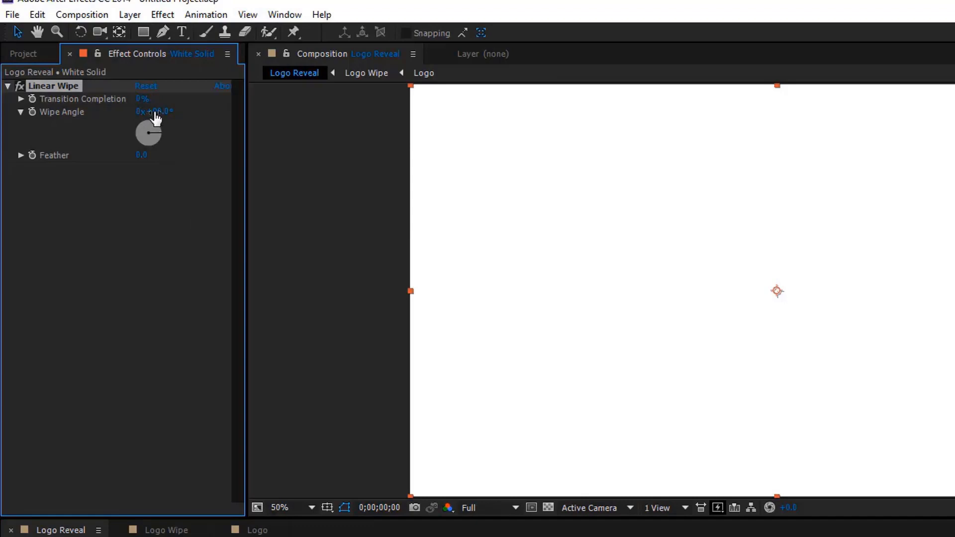
{"action": "left_click", "coordinate": [155, 112]}
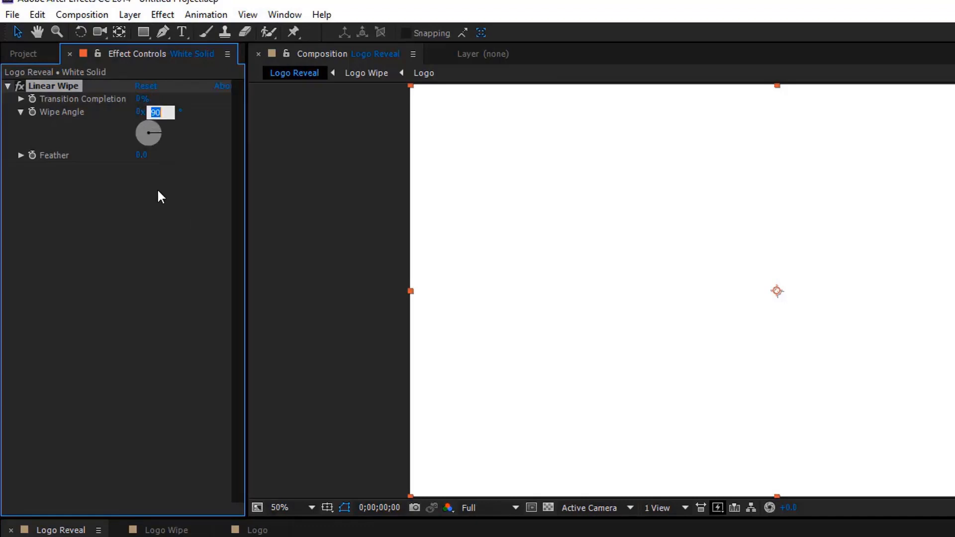
{"action": "type", "text": "-90"}
{"action": "left_click", "coordinate": [74, 234]}
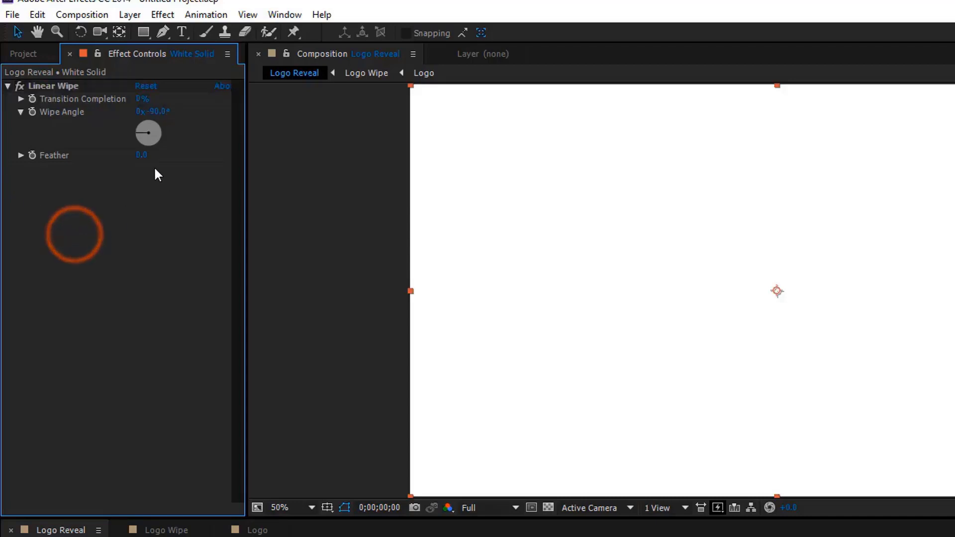
{"action": "left_click", "coordinate": [141, 154]}
{"action": "type", "text": "1"}
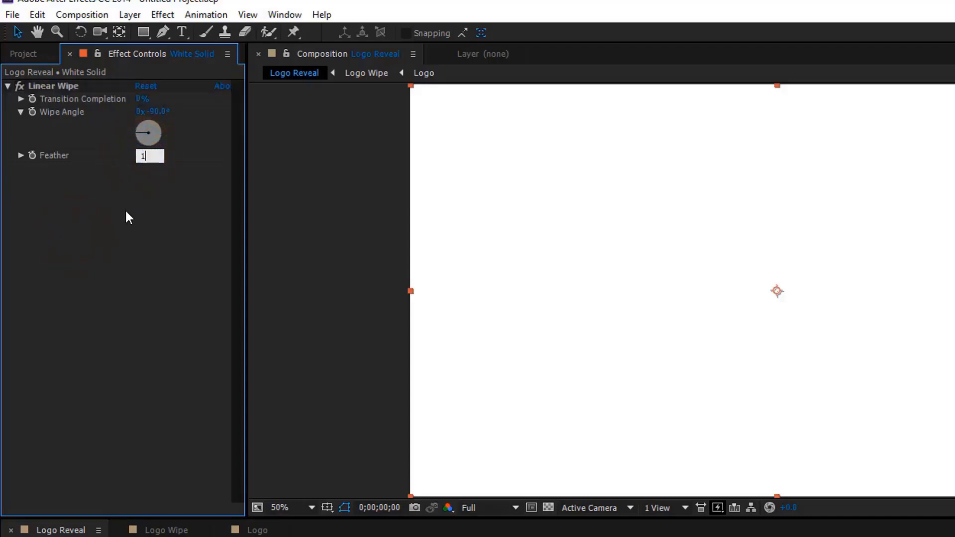
{"action": "type", "text": "00"}
{"action": "left_click", "coordinate": [89, 261]}
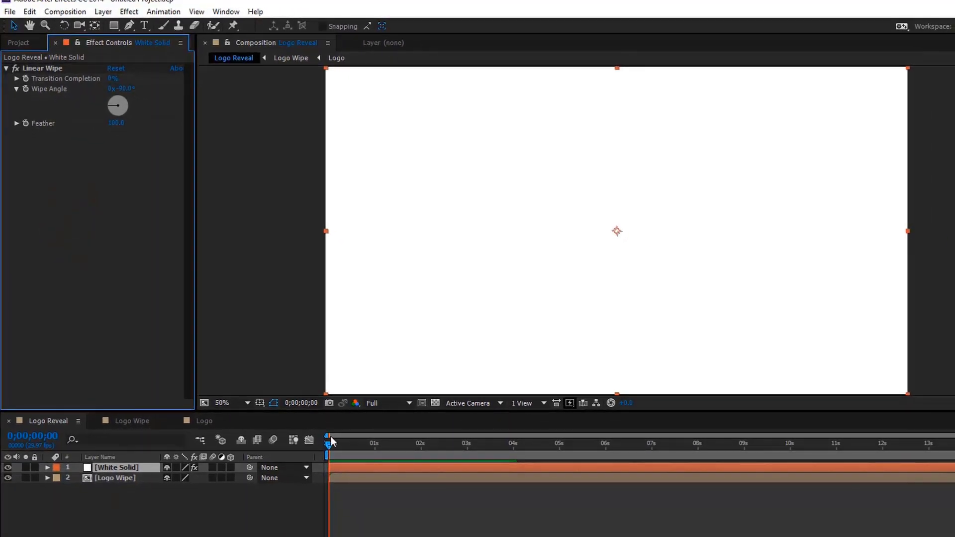
Keyframe Transition Completion at 82% at 2 seconds and 0% at 13 seconds.
{"action": "left_click", "coordinate": [331, 443]}
{"action": "left_click_drag", "start_coordinate": [332, 444], "coordinate": [423, 469]}
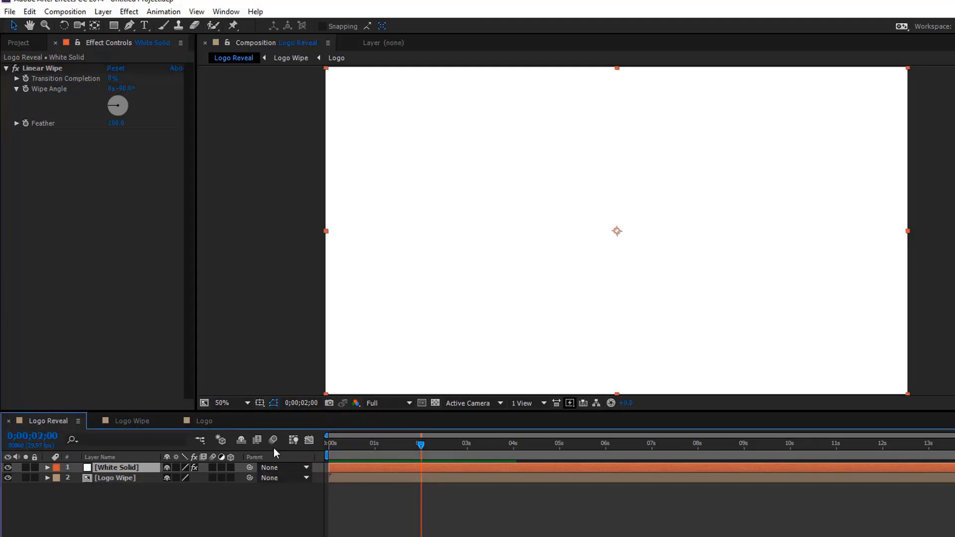
{"action": "left_click", "coordinate": [113, 80]}
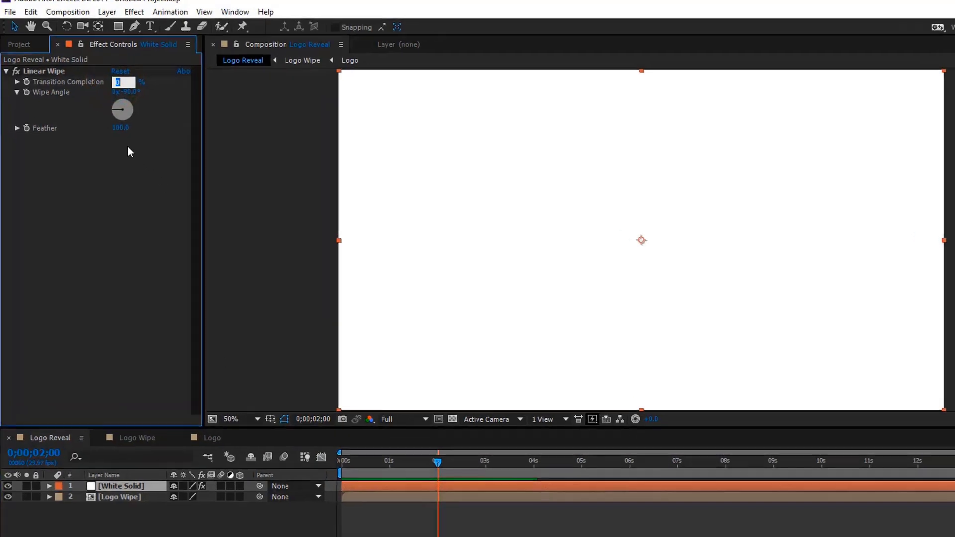
{"action": "type", "text": "82"}
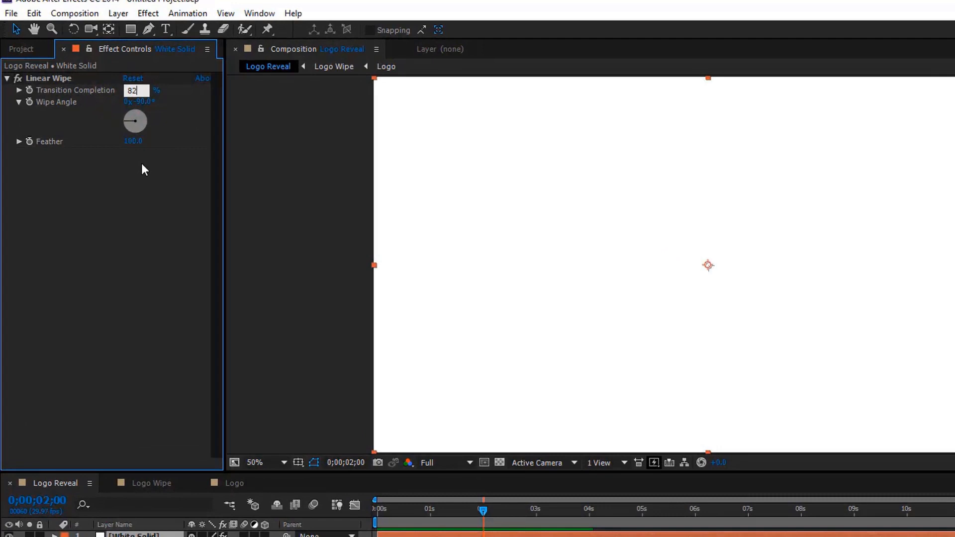
{"action": "left_click", "coordinate": [141, 178]}
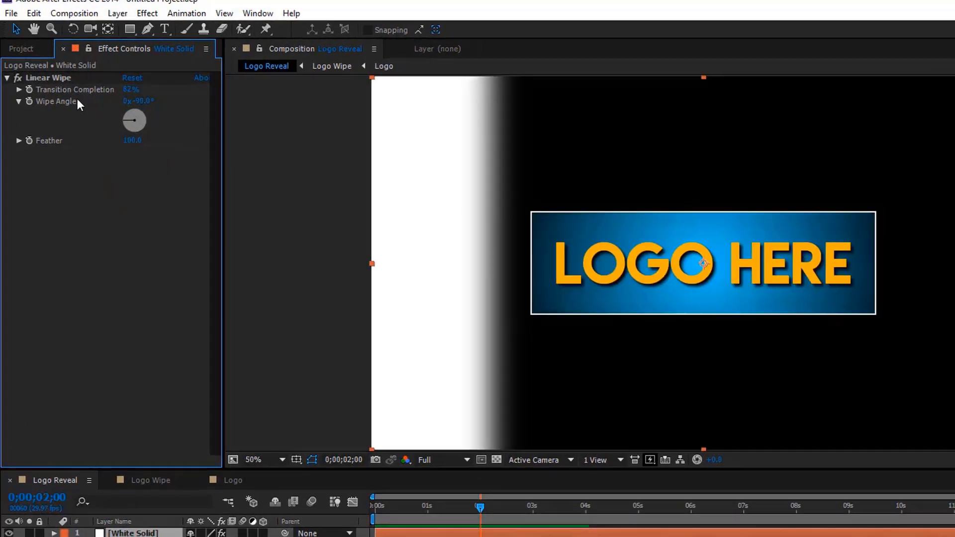
{"action": "left_click", "coordinate": [29, 89]}
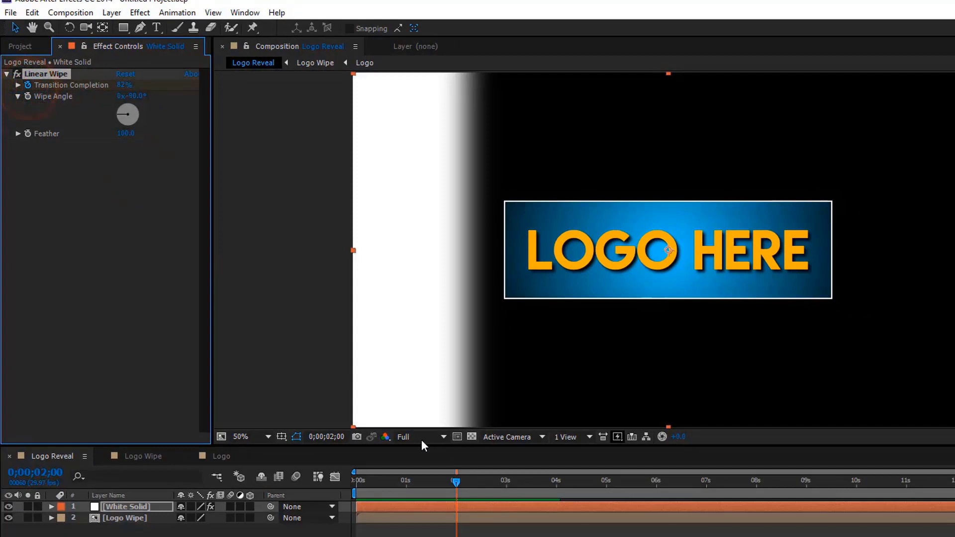
{"action": "mouse_move", "coordinate": [482, 479]}
{"action": "left_mouse_down"}
{"action": "mouse_move", "coordinate": [828, 434]}
{"action": "mouse_move", "coordinate": [892, 466]}
{"action": "left_mouse_up"}
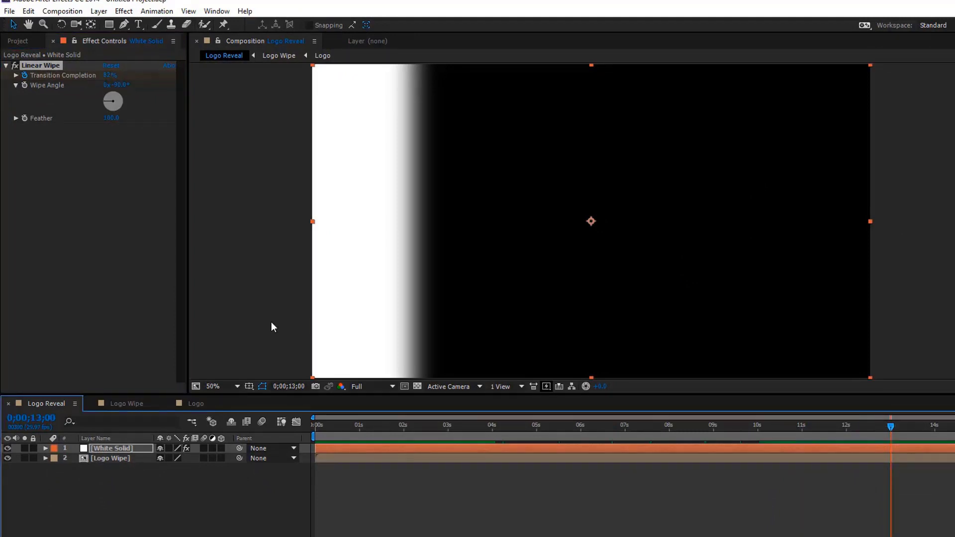
{"action": "left_click", "coordinate": [107, 76]}
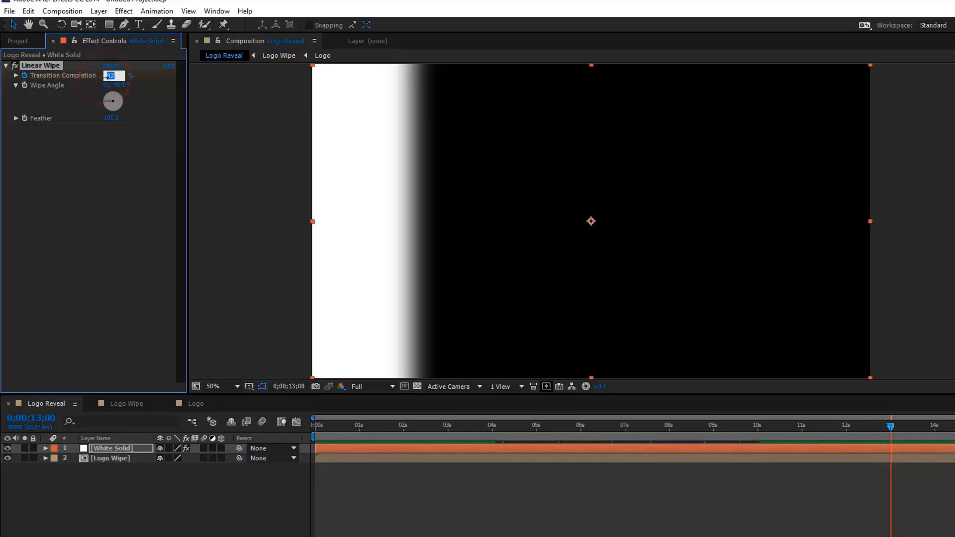
{"action": "left_click", "coordinate": [102, 196]}
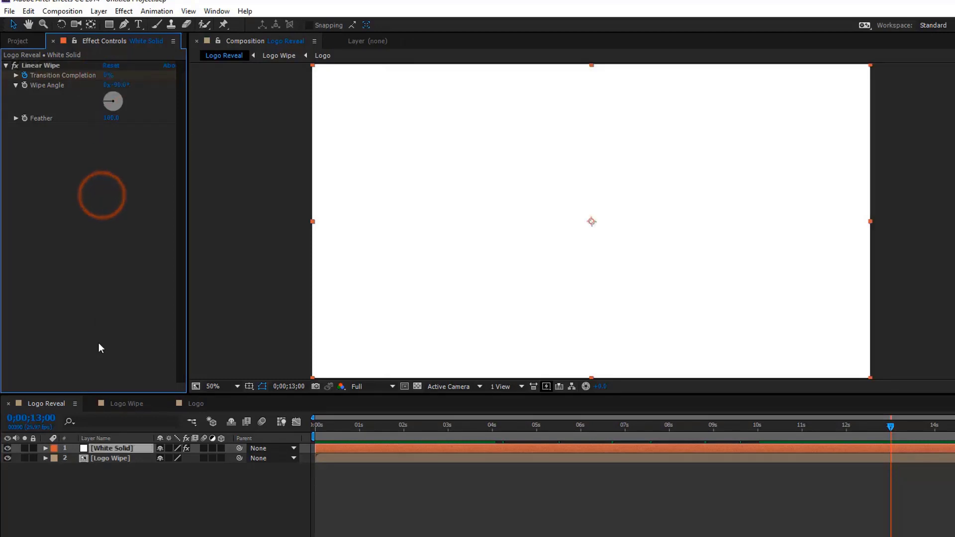
Pre-compose White Solid into a new composition named Wipe Controler.
{"action": "right_click", "coordinate": [114, 449]}
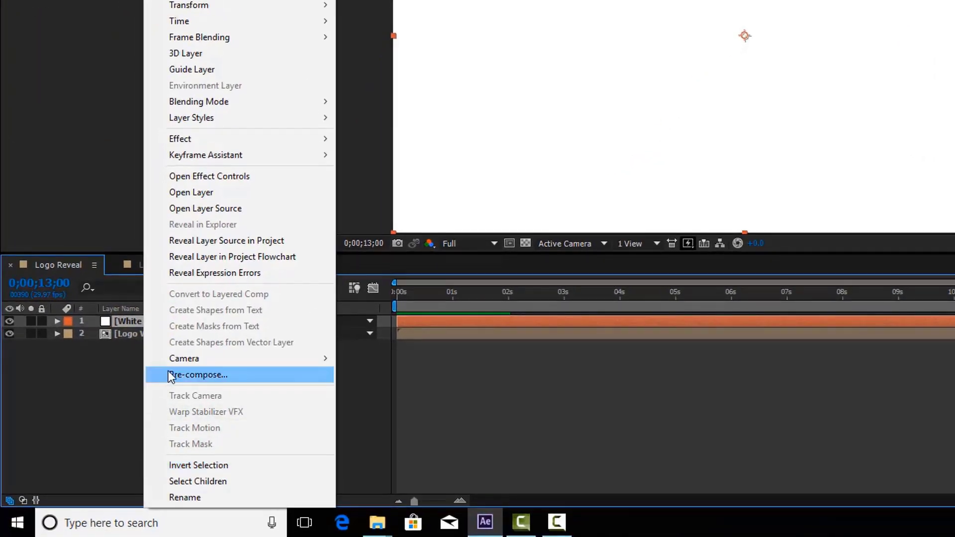
{"action": "left_click", "coordinate": [171, 376]}
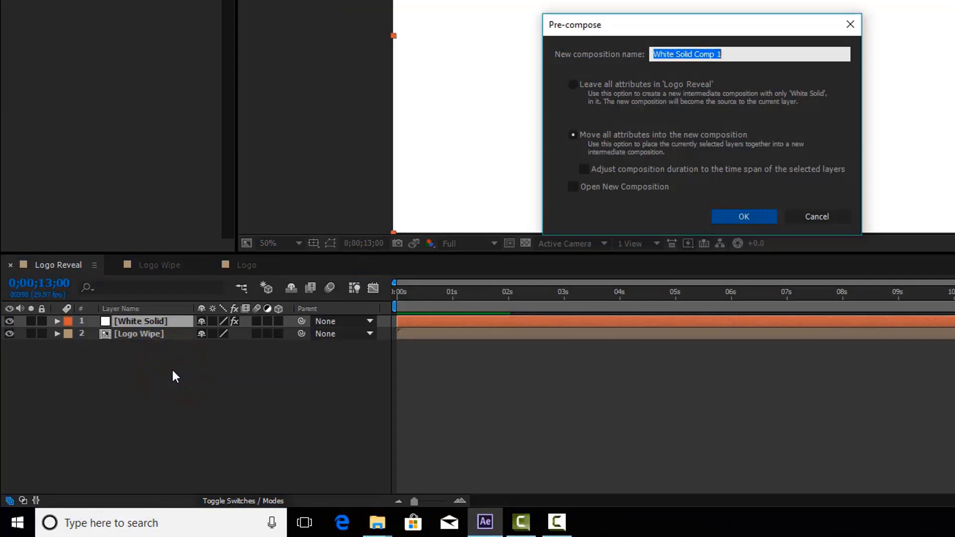
{"action": "type", "text": "Wipe C"}
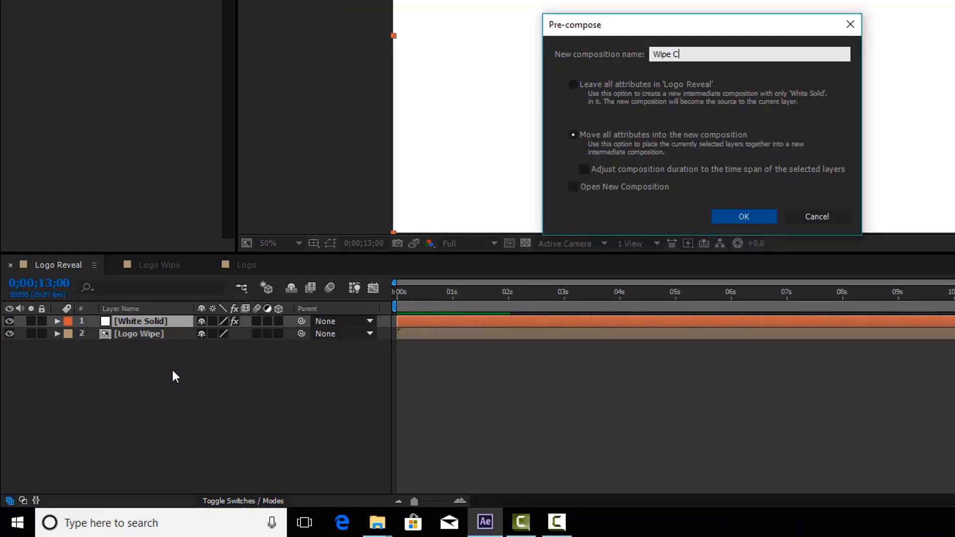
{"action": "type", "text": "ontro"}
{"action": "type", "text": "ler"}
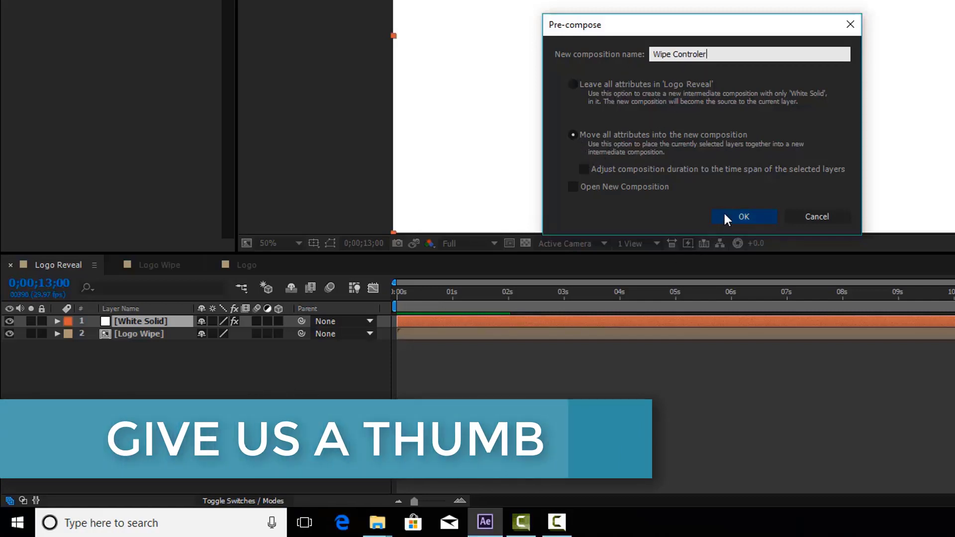
{"action": "left_click", "coordinate": [744, 216]}
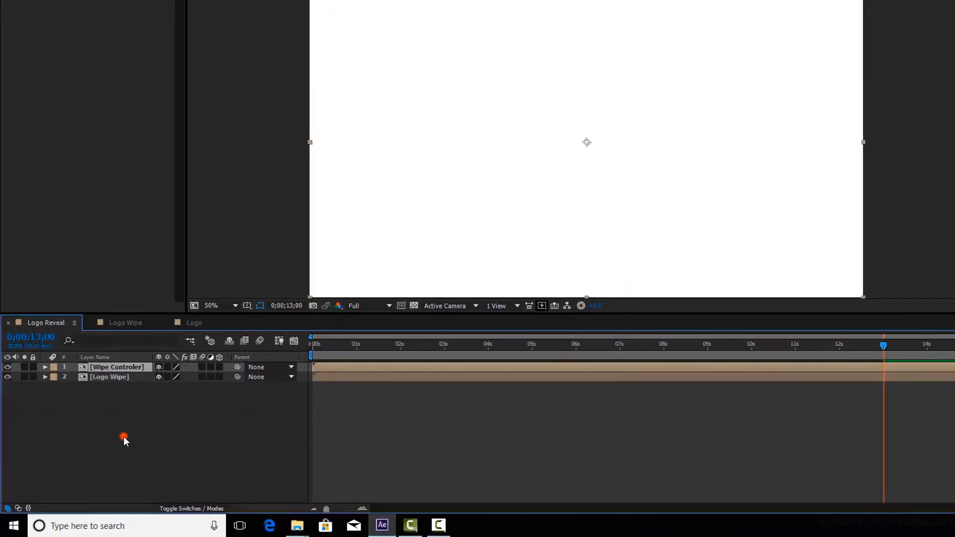
Move the Wipe Controler layer below Logo Wipe and scrub to about 4 seconds.
{"action": "left_click", "coordinate": [123, 437]}
{"action": "left_click", "coordinate": [124, 368]}
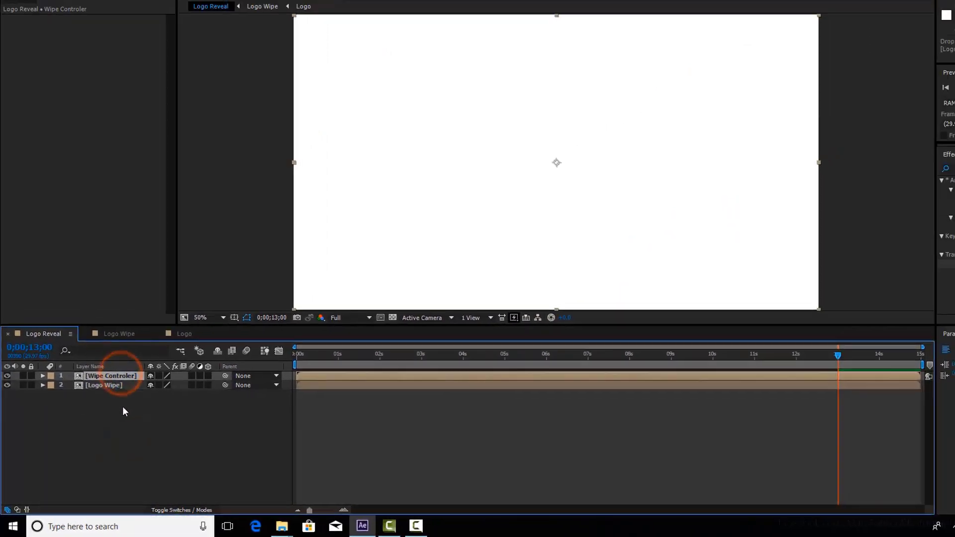
{"action": "key", "text": "ctrl+bracketleft"}
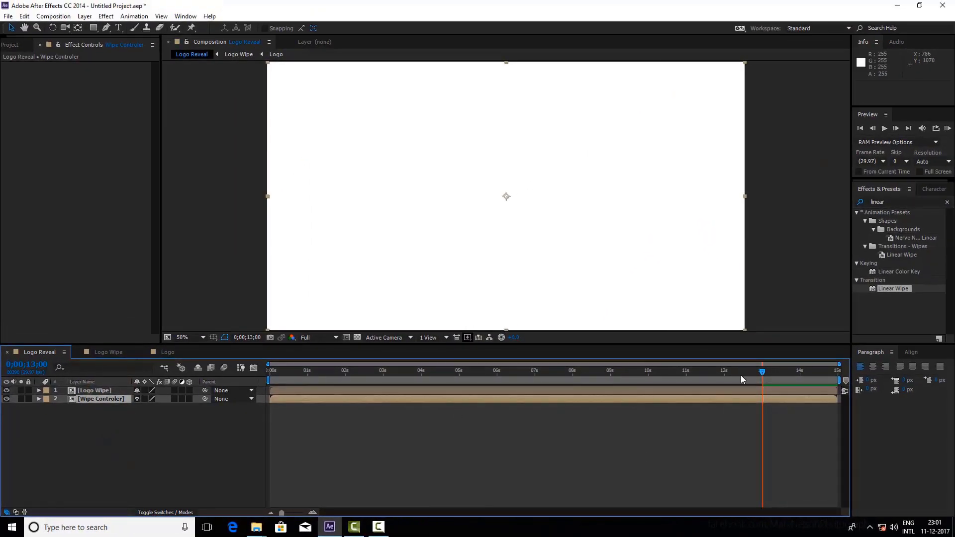
{"action": "mouse_move", "coordinate": [760, 371]}
{"action": "left_mouse_down"}
{"action": "mouse_move", "coordinate": [382, 416]}
{"action": "mouse_move", "coordinate": [318, 405]}
{"action": "left_mouse_up"}
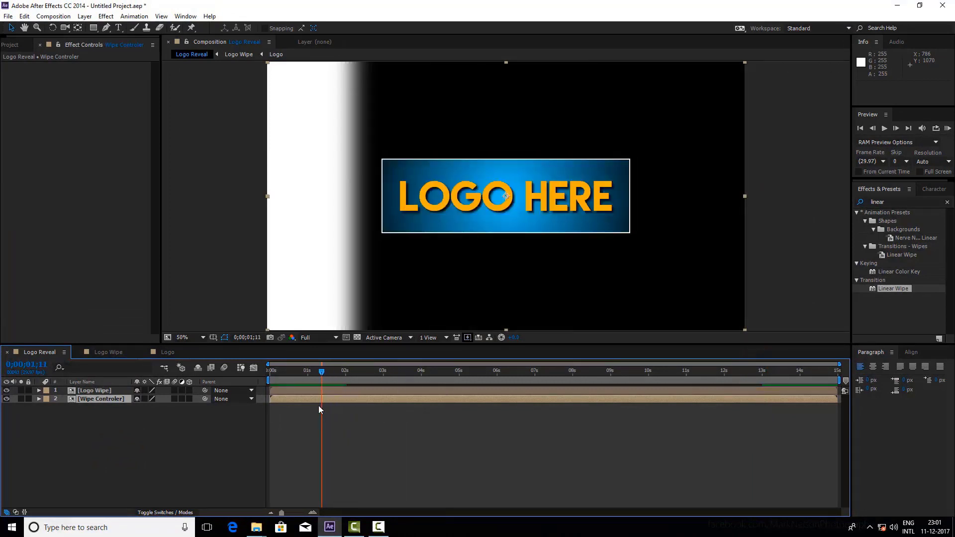
Create a white 1920×1080 solid named Trapcode Form and move it to the top of the stack.
{"action": "right_click", "coordinate": [119, 425]}
{"action": "mouse_move", "coordinate": [213, 359]}
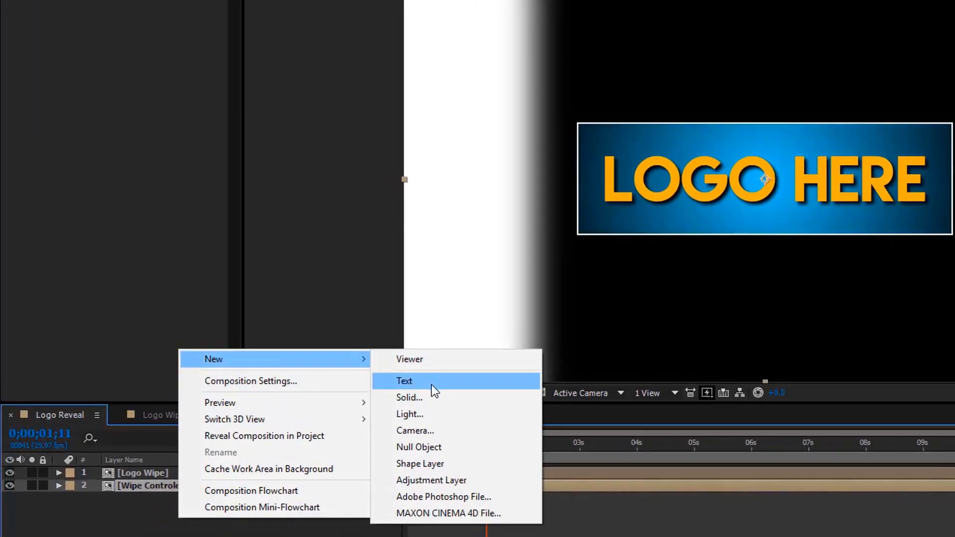
{"action": "left_click", "coordinate": [430, 398]}
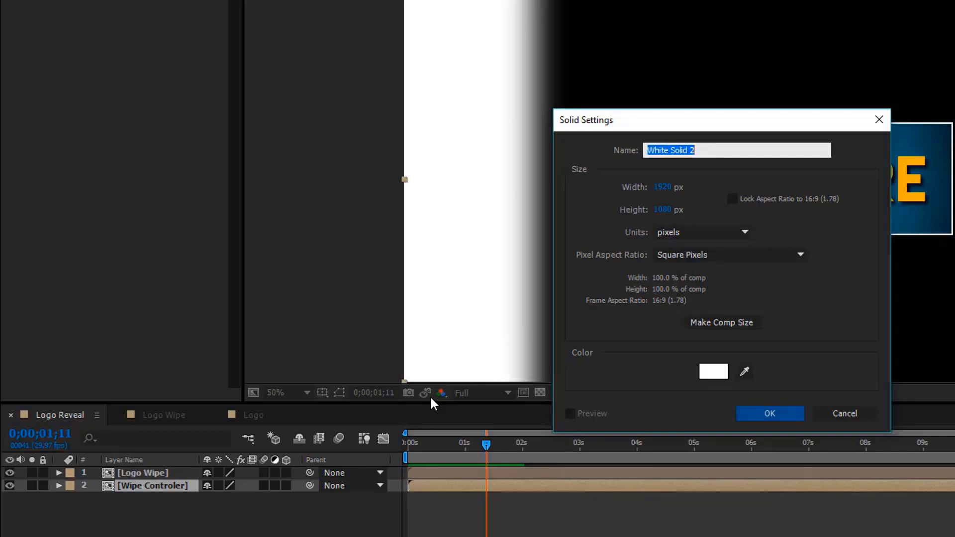
{"action": "type", "text": "T"}
{"action": "type", "text": "rapcode Form"}
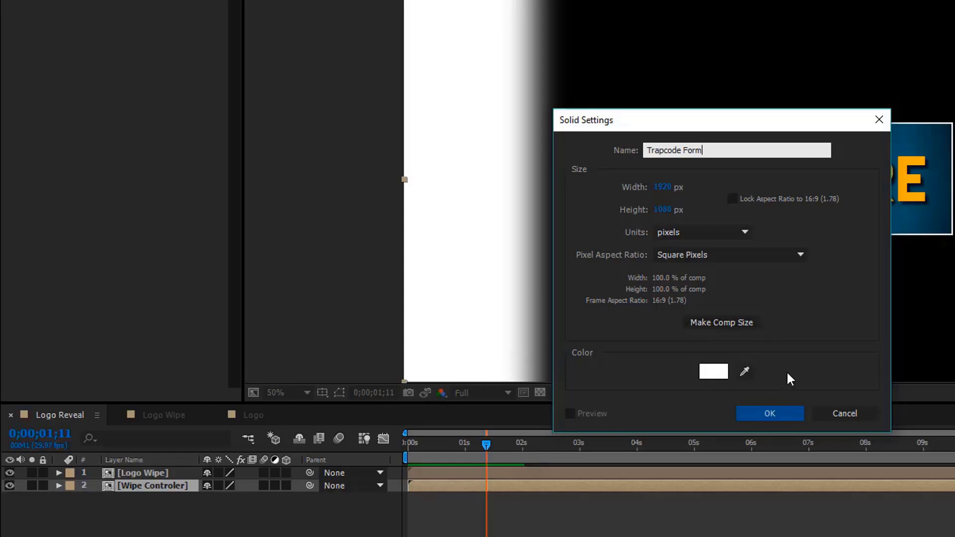
{"action": "left_click", "coordinate": [775, 412]}
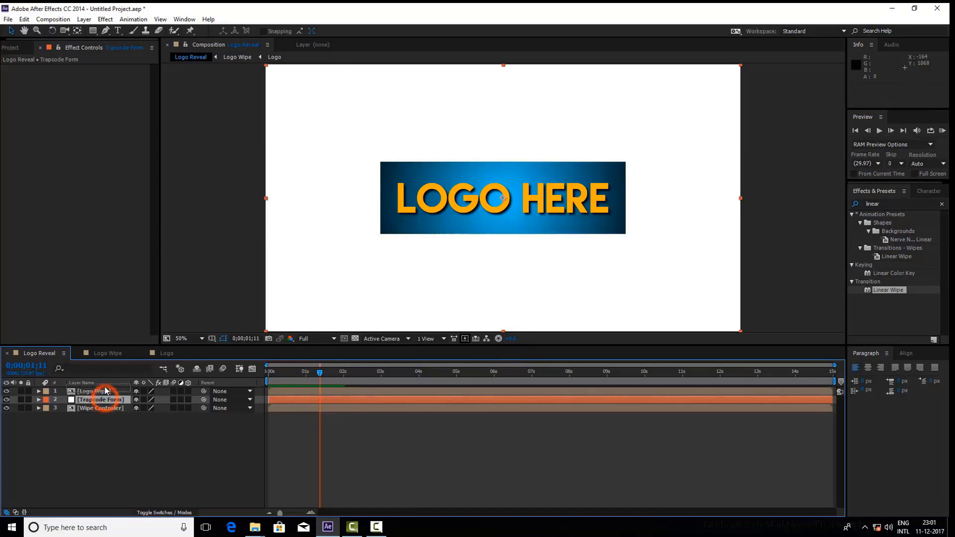
{"action": "left_click_drag", "start_coordinate": [105, 399], "coordinate": [106, 389]}
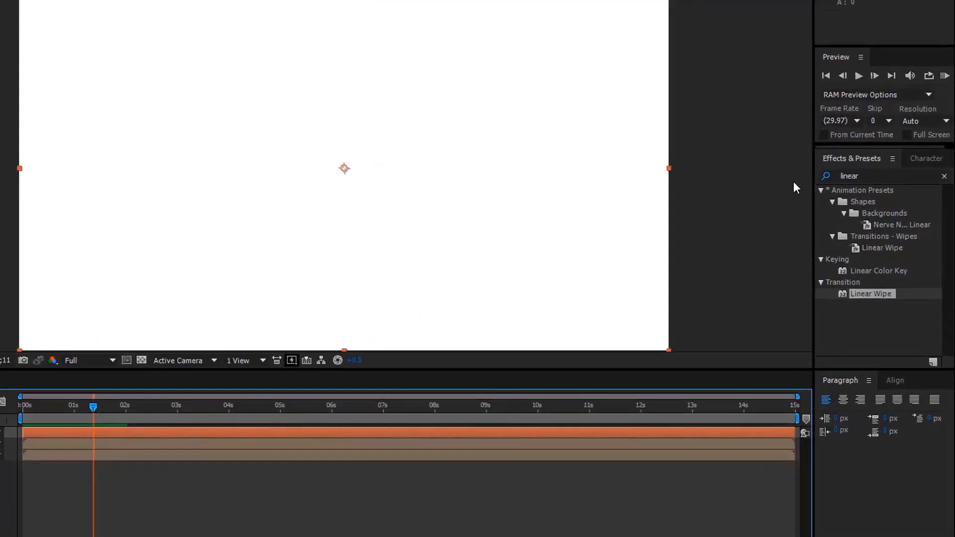
Apply Trapcode Form to the layer, with Box - Strings base form and individual XYZ sizes.
{"action": "double_click", "coordinate": [859, 176]}
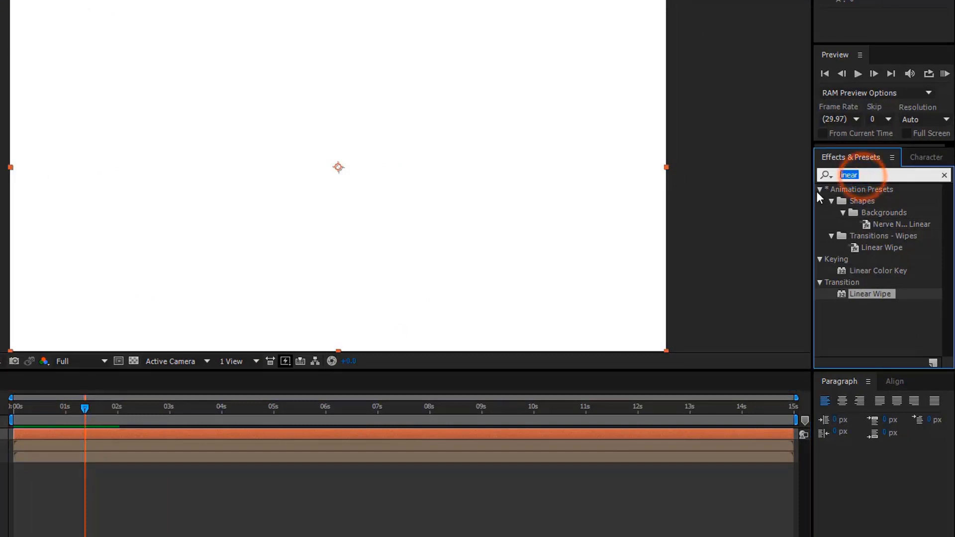
{"action": "type", "text": "fo"}
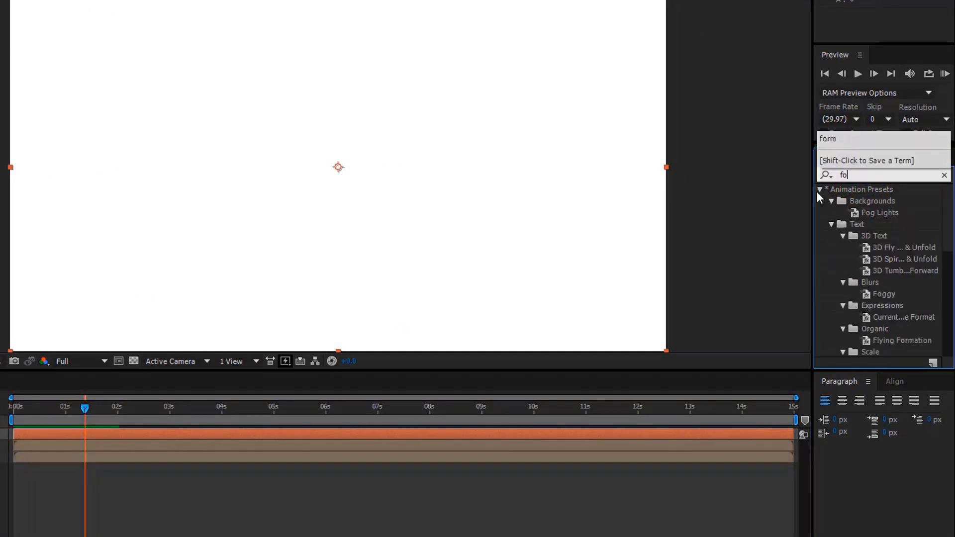
{"action": "type", "text": "rm"}
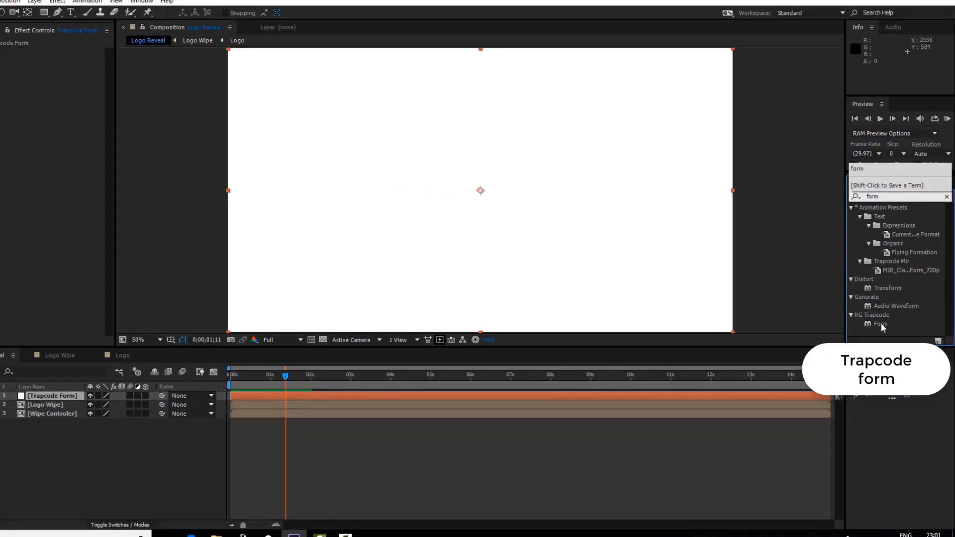
{"action": "left_click_drag", "start_coordinate": [882, 323], "coordinate": [531, 259]}
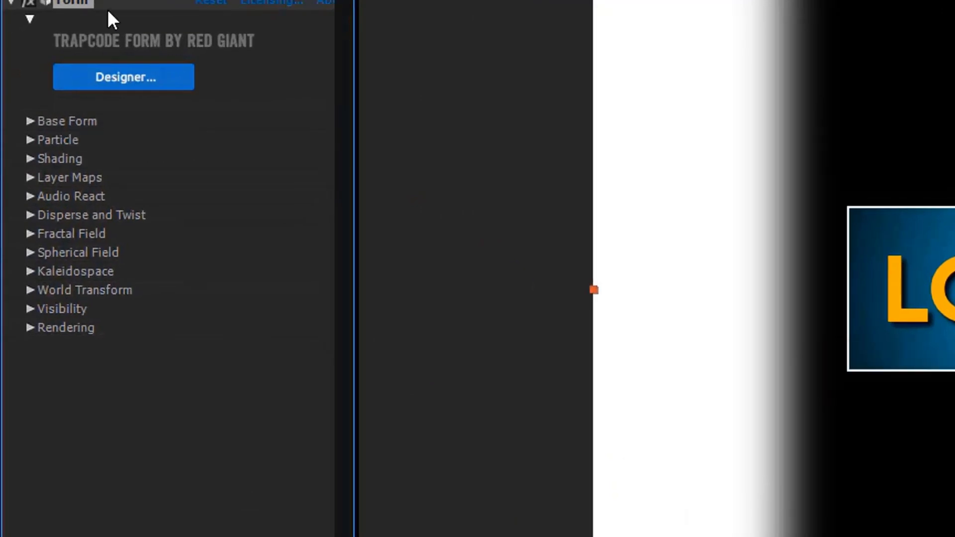
{"action": "left_click", "coordinate": [26, 122]}
{"action": "left_click", "coordinate": [268, 137]}
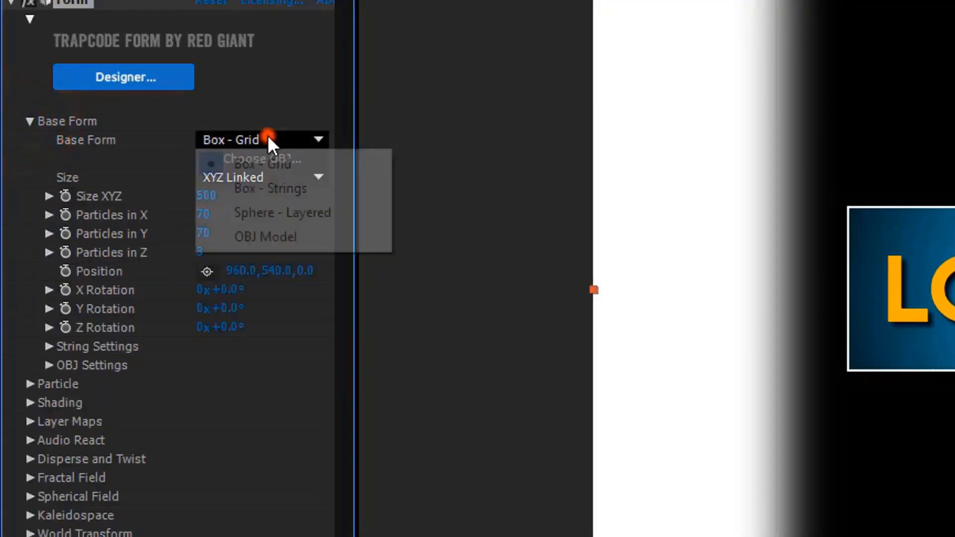
{"action": "left_click", "coordinate": [270, 187]}
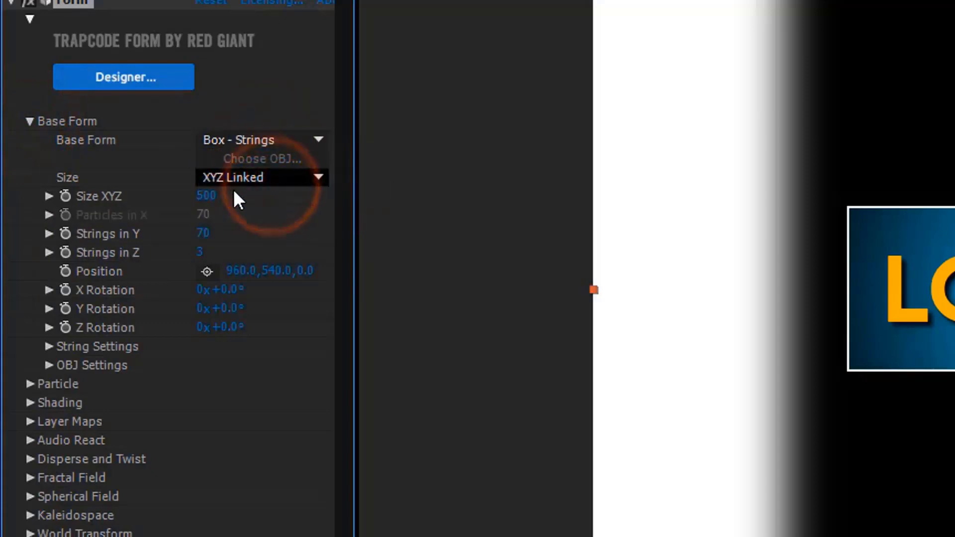
{"action": "left_click", "coordinate": [284, 184]}
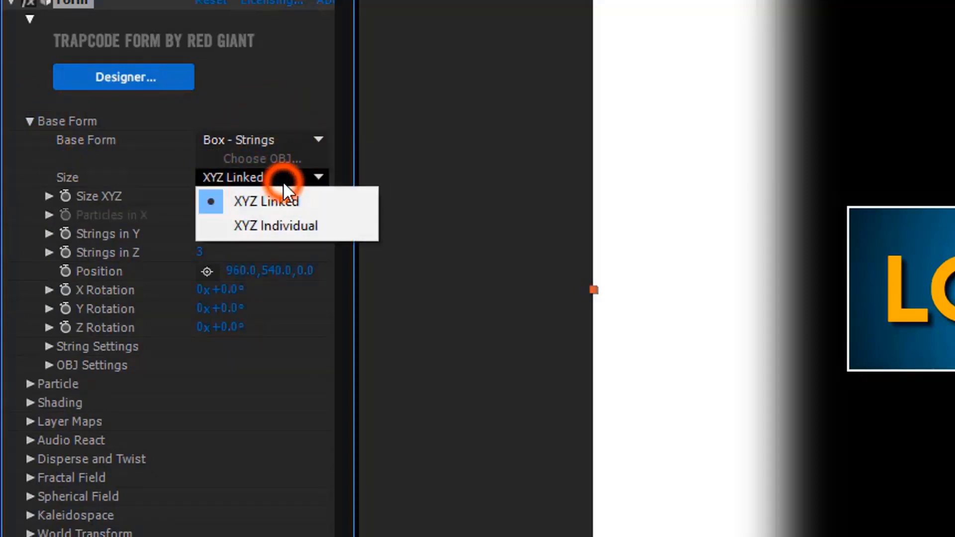
{"action": "left_click", "coordinate": [280, 224]}
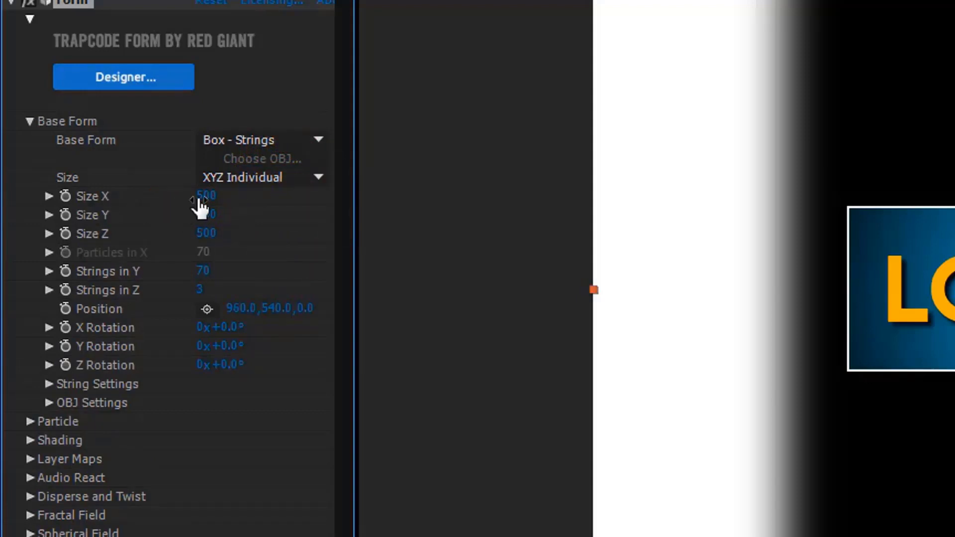
Set Form's Size X to 1920, Size Y to 1080, and Strings in Y to 1080.
{"action": "left_click", "coordinate": [202, 195]}
{"action": "left_click", "coordinate": [207, 196]}
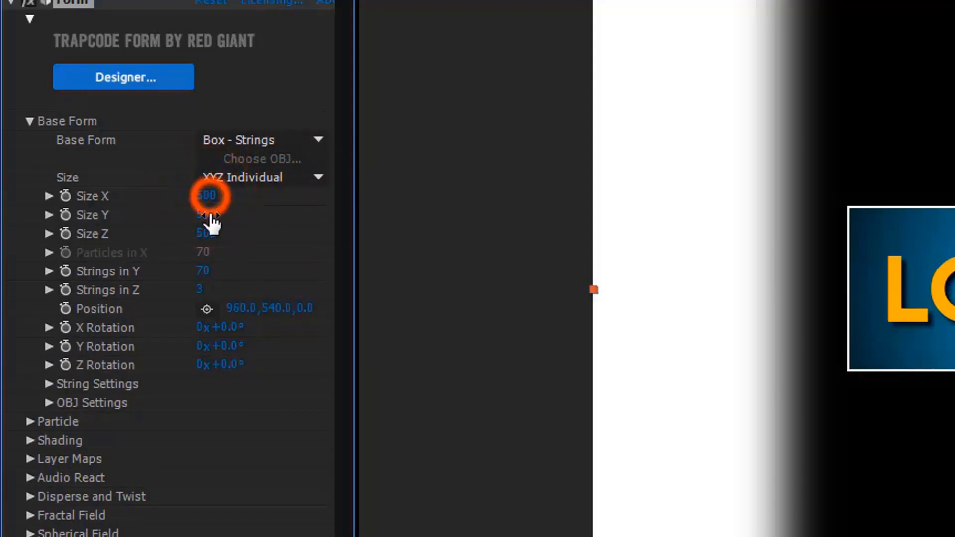
{"action": "type", "text": "1920"}
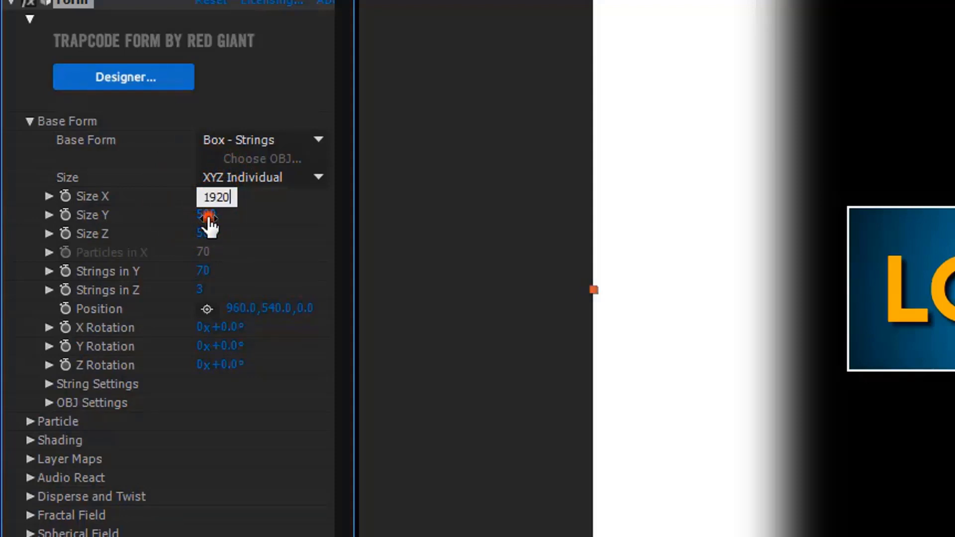
{"action": "left_click", "coordinate": [207, 215]}
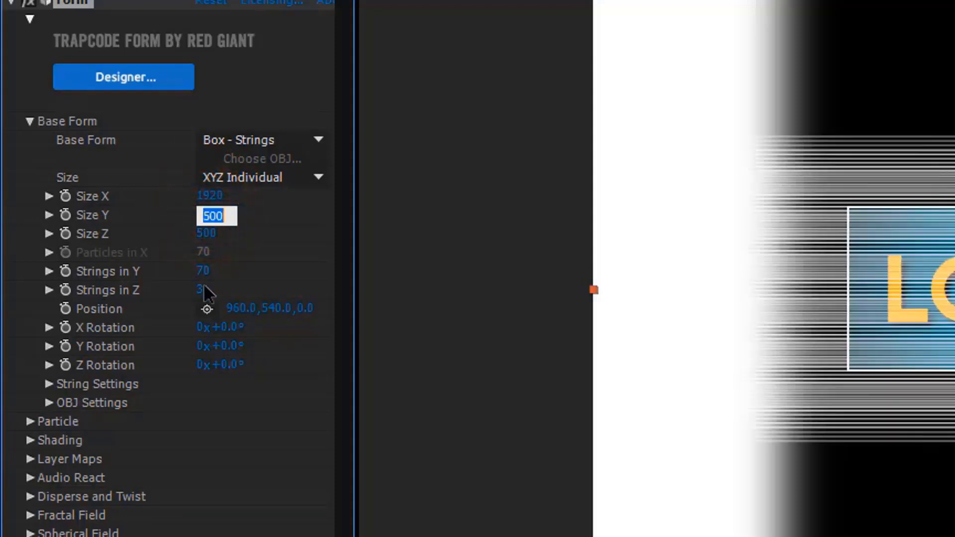
{"action": "type", "text": "10809"}
{"action": "key", "text": "BackSpace"}
{"action": "left_click", "coordinate": [231, 266]}
{"action": "left_click", "coordinate": [204, 273]}
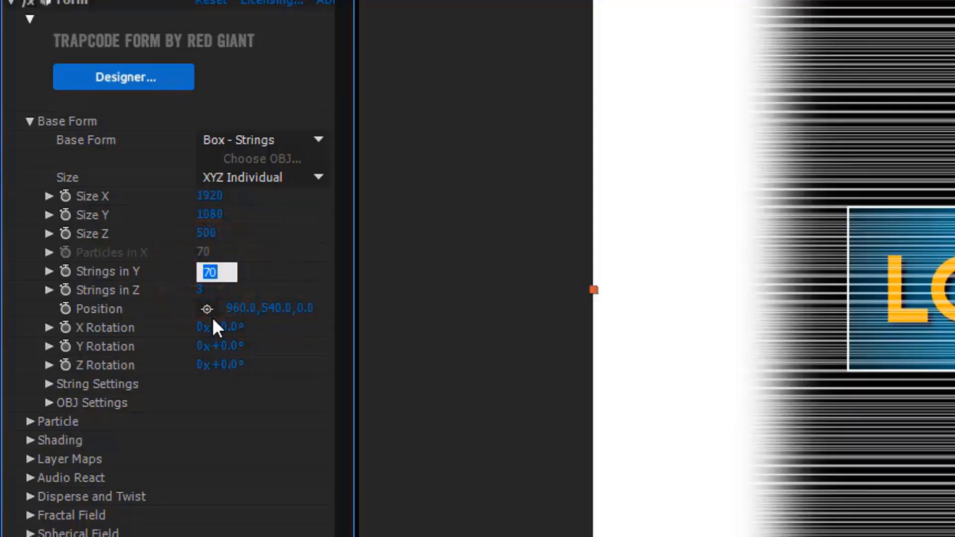
{"action": "type", "text": "1080"}
{"action": "left_click", "coordinate": [199, 289]}
{"action": "type", "text": "1"}
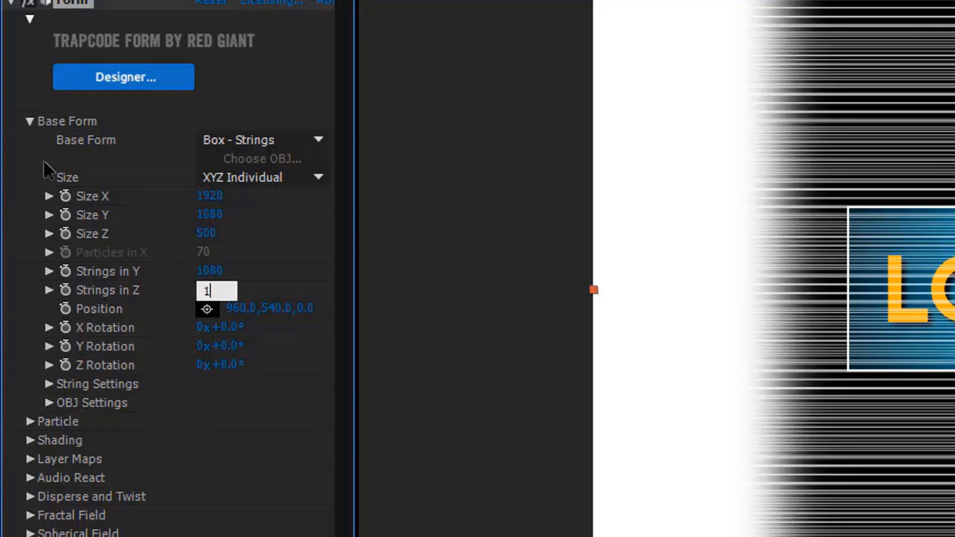
Set Form's particle Sphere Feather to 1 and Blend Mode to Normal.
{"action": "left_click", "coordinate": [29, 121]}
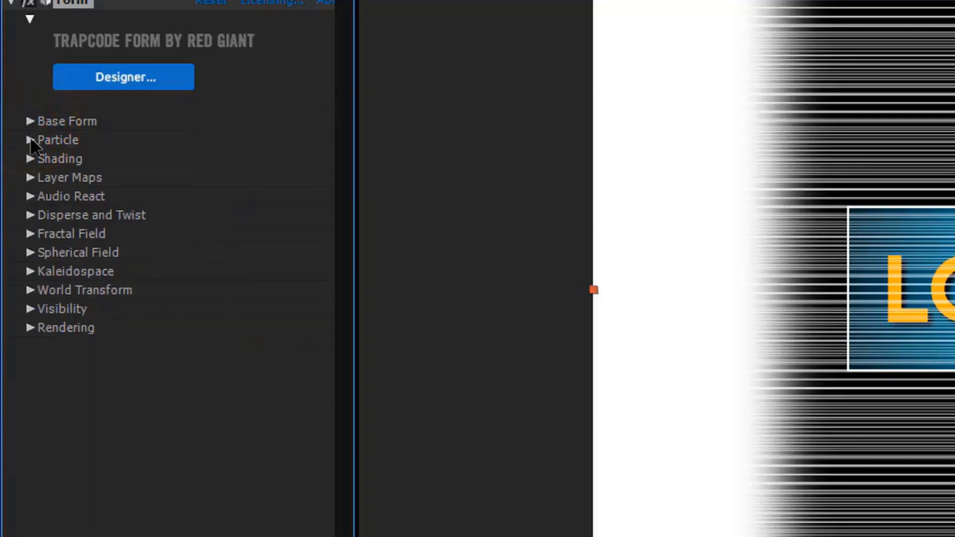
{"action": "left_click", "coordinate": [31, 139]}
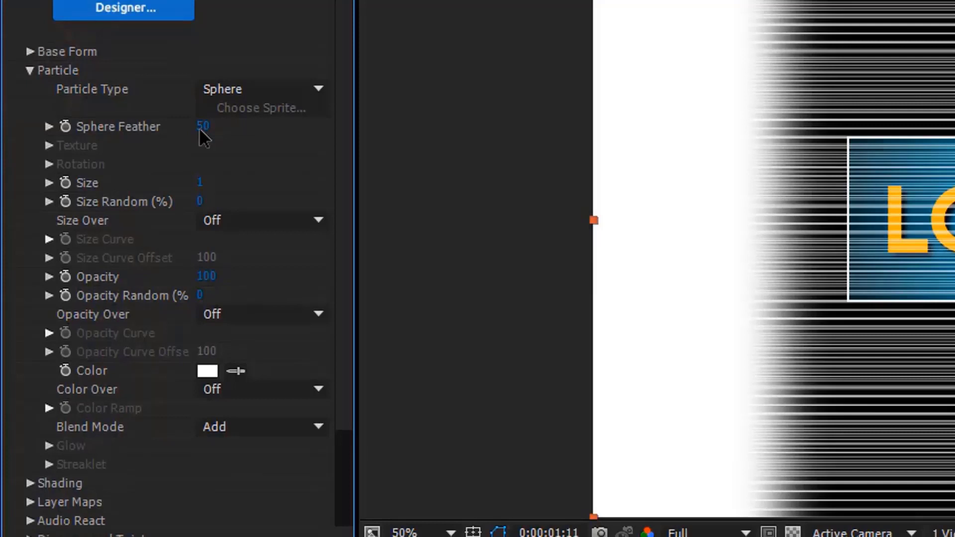
{"action": "left_click", "coordinate": [202, 123]}
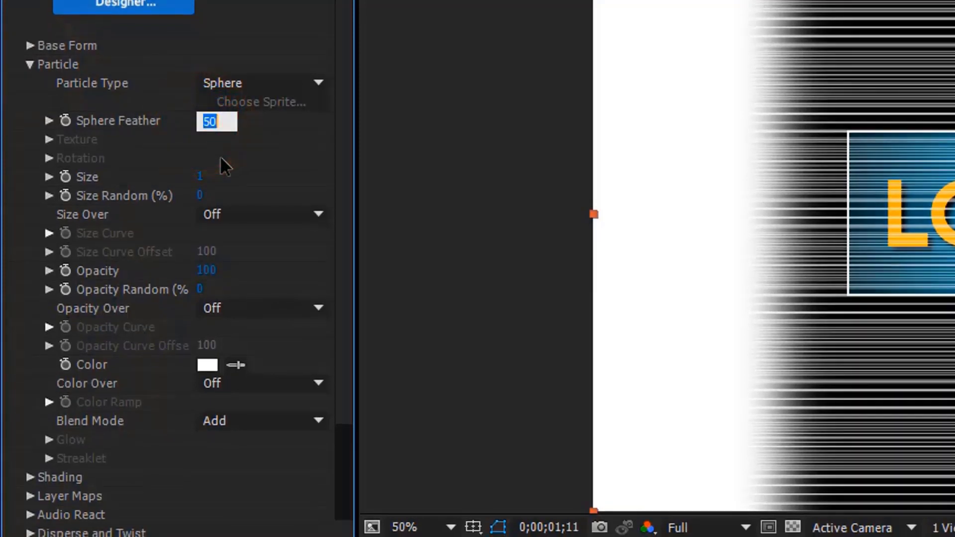
{"action": "type", "text": "1"}
{"action": "left_click", "coordinate": [245, 149]}
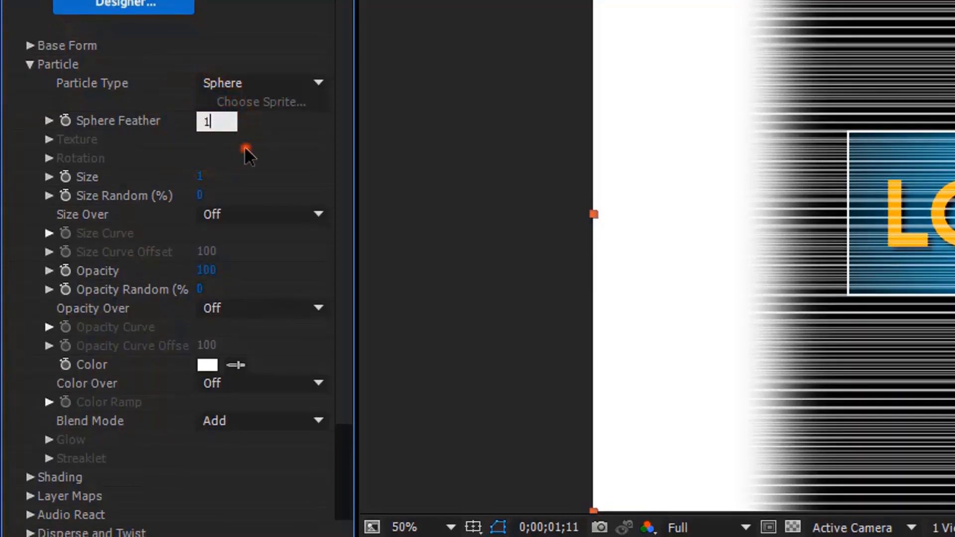
{"action": "left_click", "coordinate": [244, 423]}
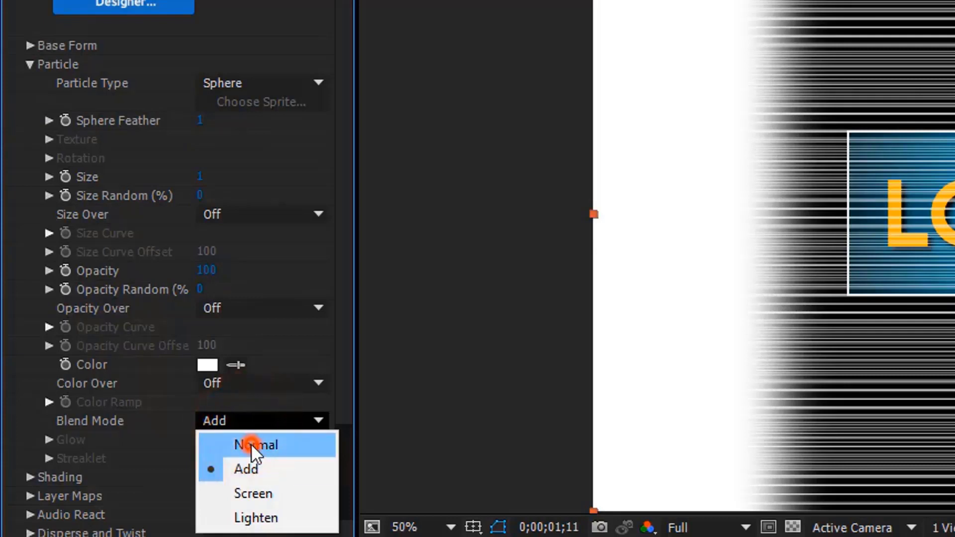
{"action": "left_click", "coordinate": [251, 443]}
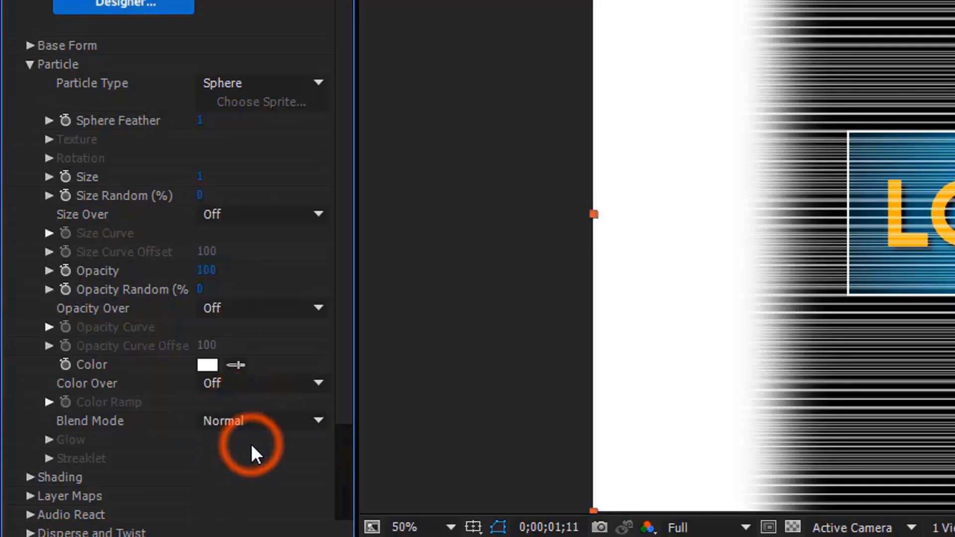
{"action": "left_click", "coordinate": [29, 65]}
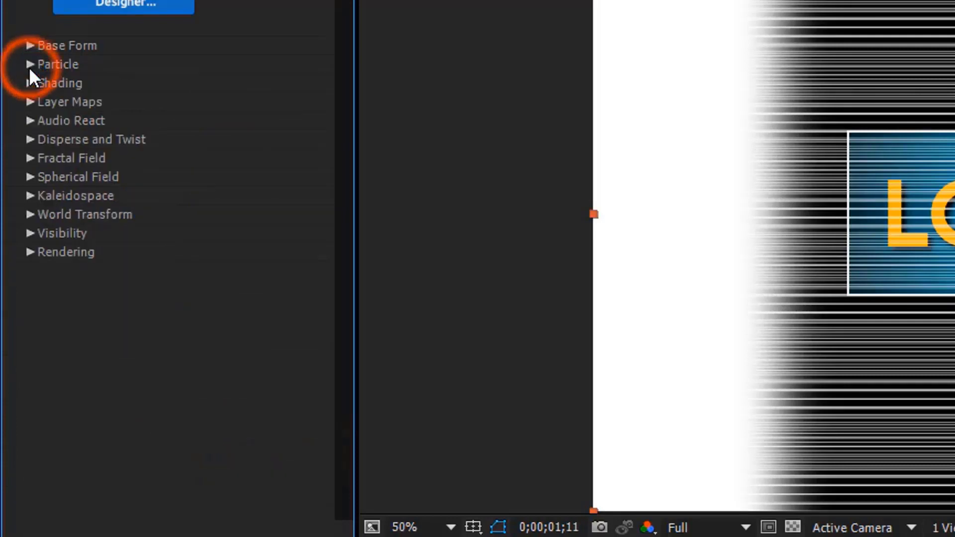
Map Form's Color and Alpha to the Logo Wipe layer, RGBA to RGBA, over XY.
{"action": "left_click", "coordinate": [28, 102]}
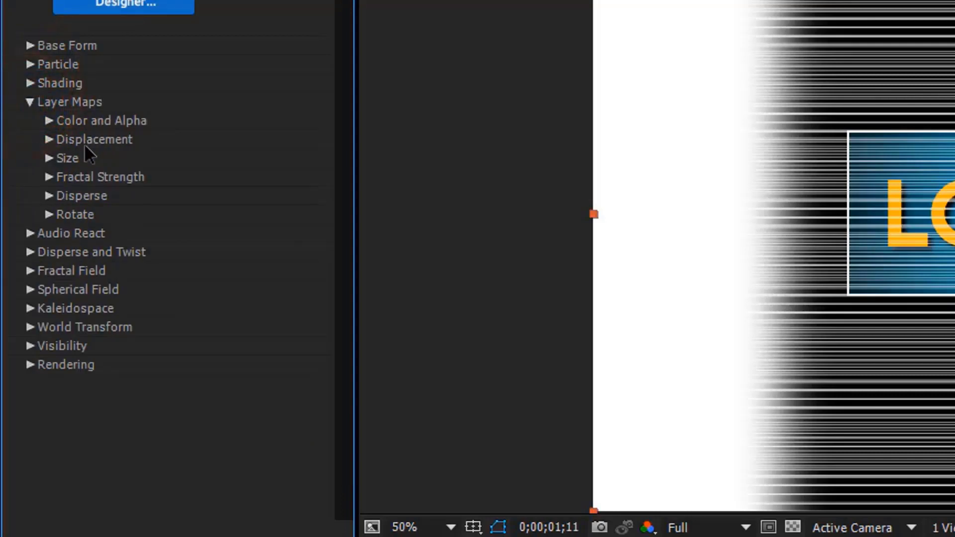
{"action": "left_click", "coordinate": [49, 125]}
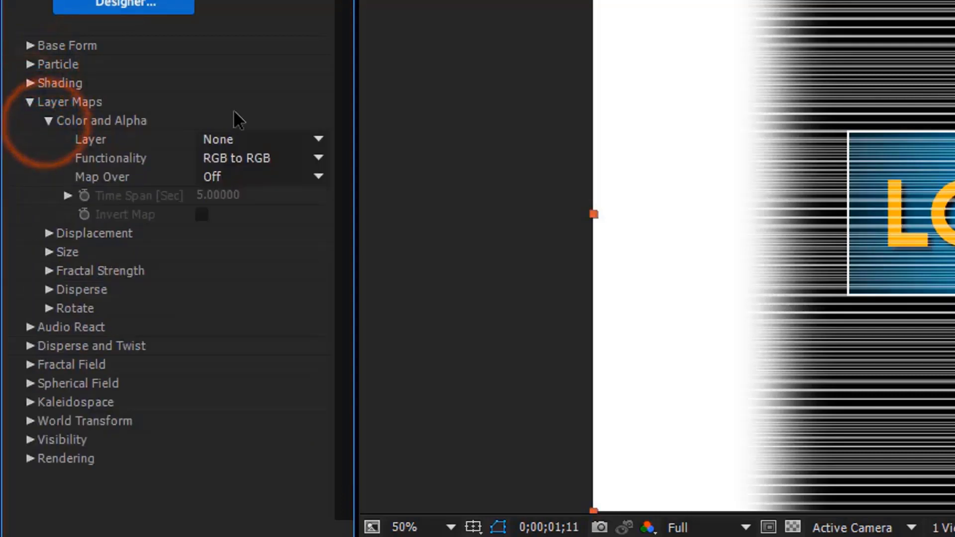
{"action": "left_click", "coordinate": [246, 139]}
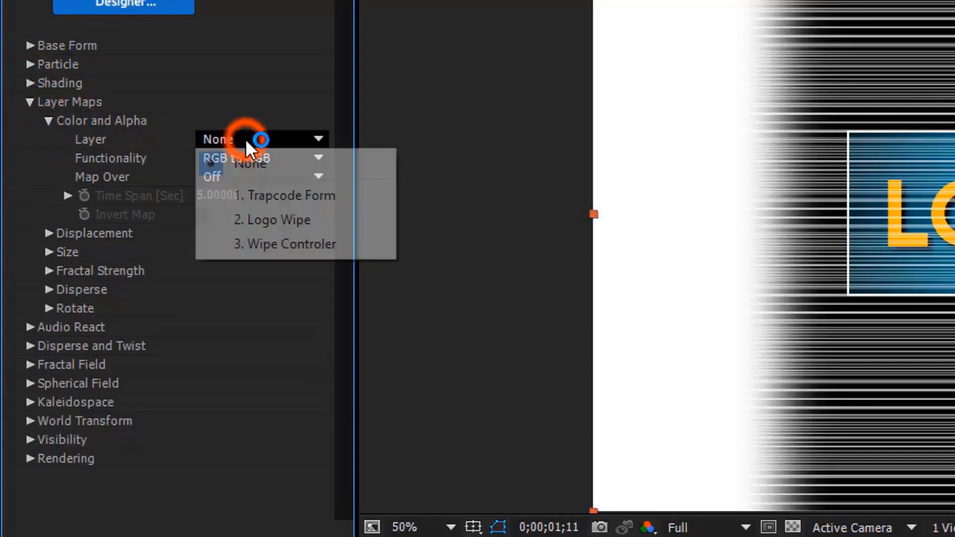
{"action": "left_click", "coordinate": [265, 220]}
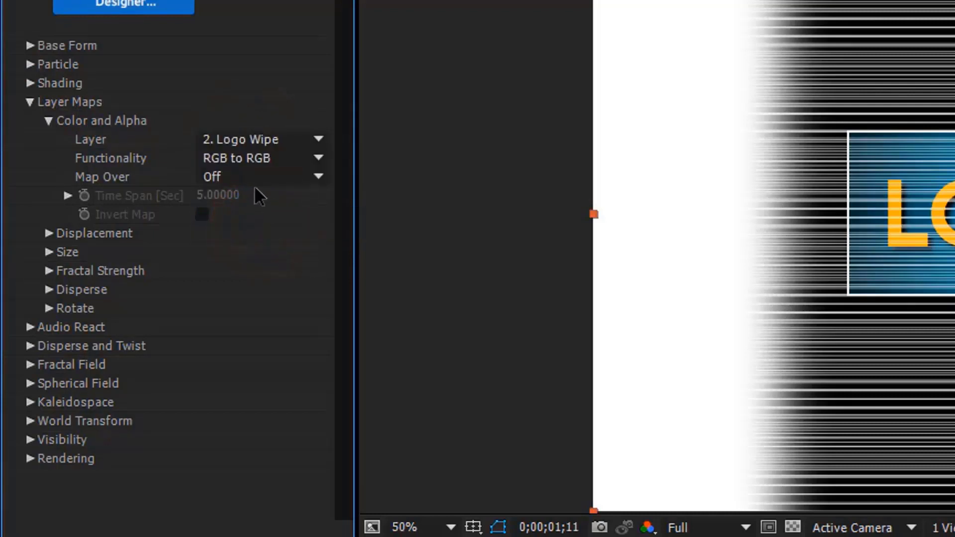
{"action": "left_click", "coordinate": [255, 159]}
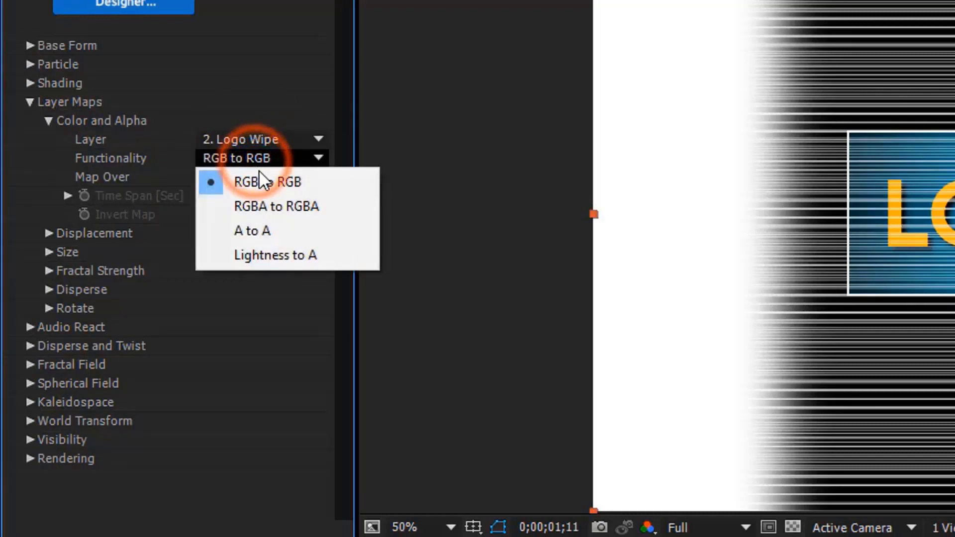
{"action": "left_click", "coordinate": [265, 205]}
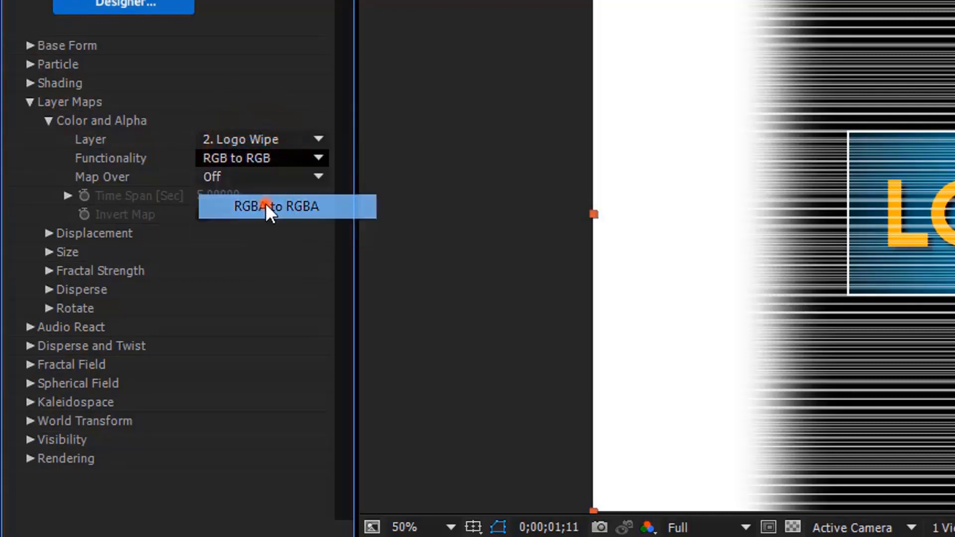
{"action": "left_click", "coordinate": [256, 177]}
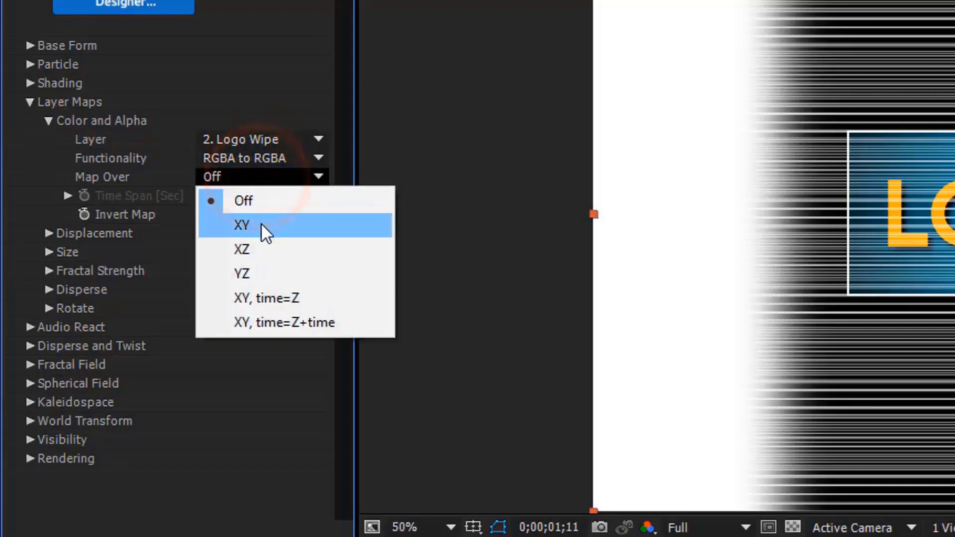
{"action": "left_click", "coordinate": [261, 222]}
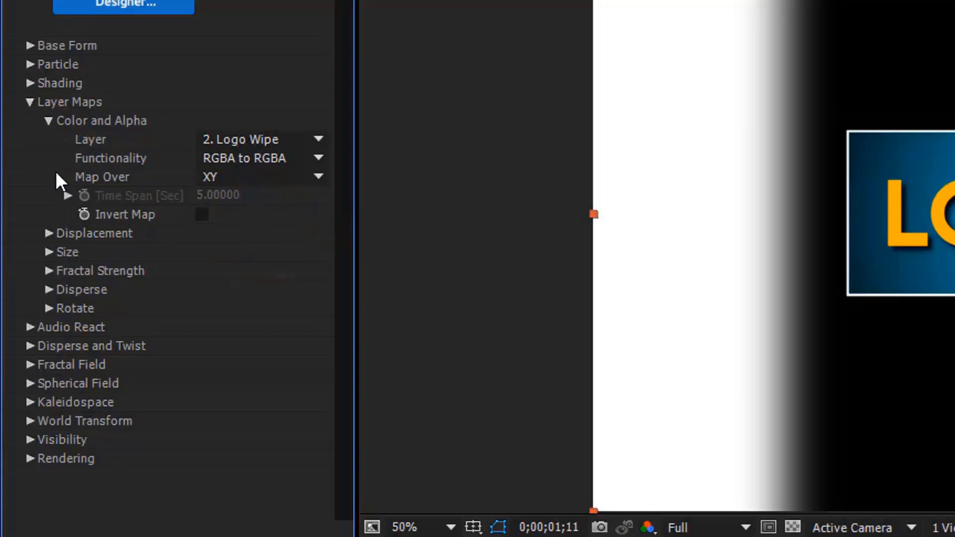
Map Fractal Strength and Disperse to the Wipe Controler layer, both over XY.
{"action": "left_click", "coordinate": [50, 272]}
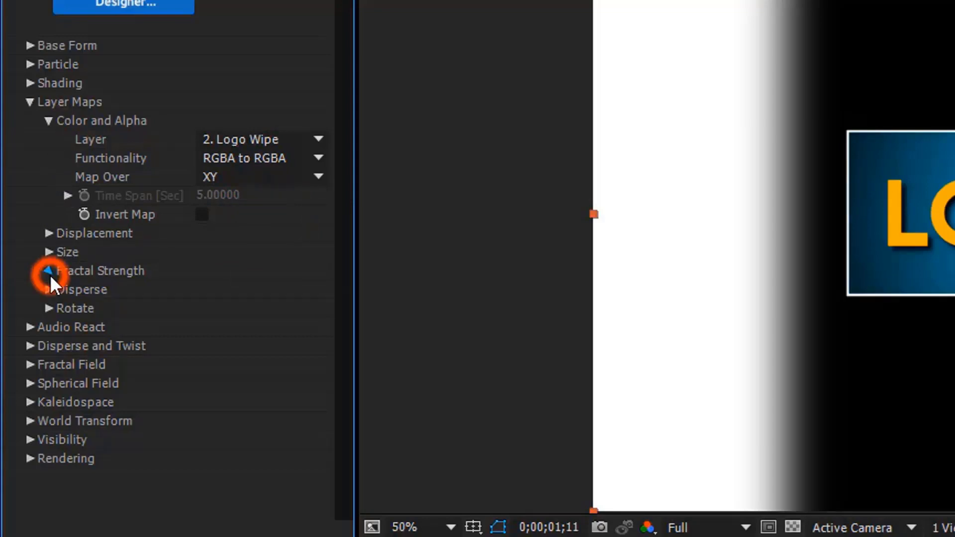
{"action": "left_click", "coordinate": [239, 290]}
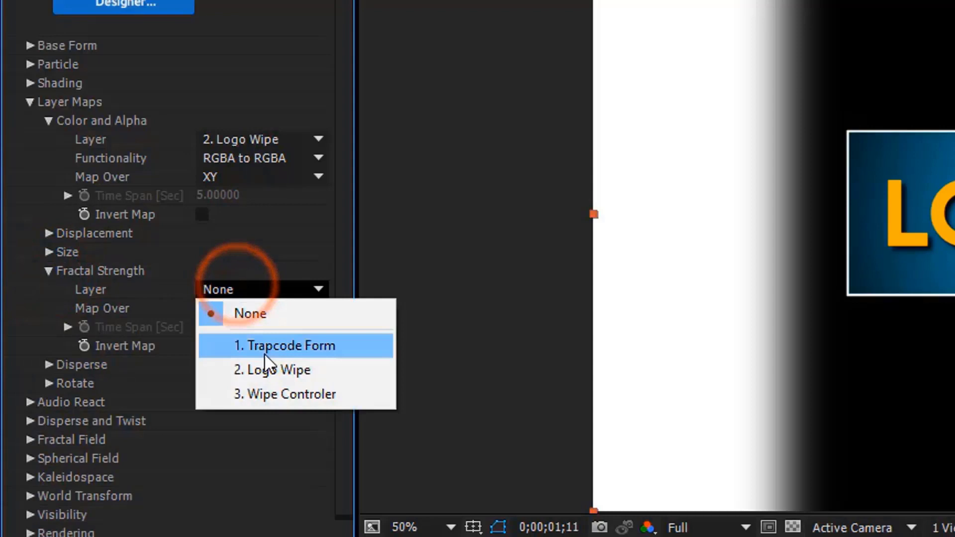
{"action": "left_click", "coordinate": [282, 389]}
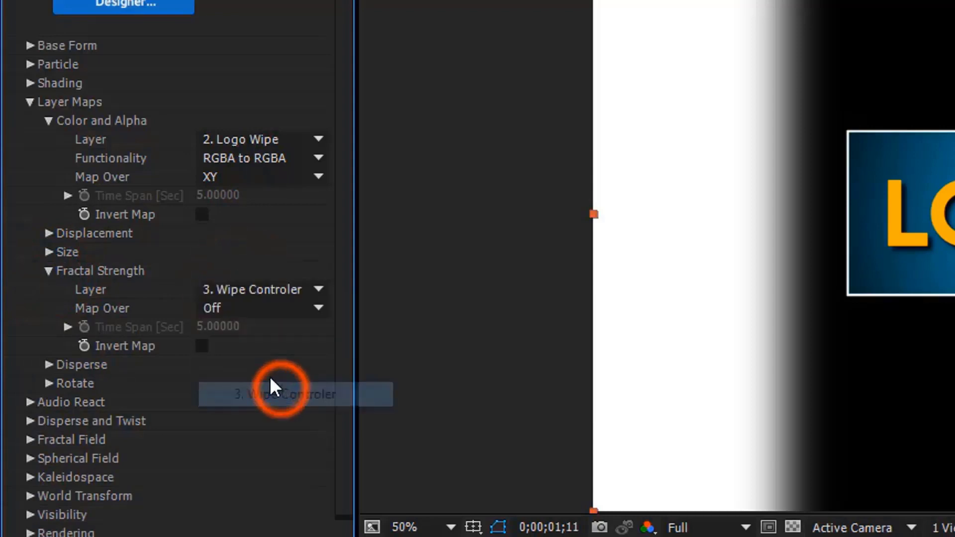
{"action": "left_click", "coordinate": [220, 307]}
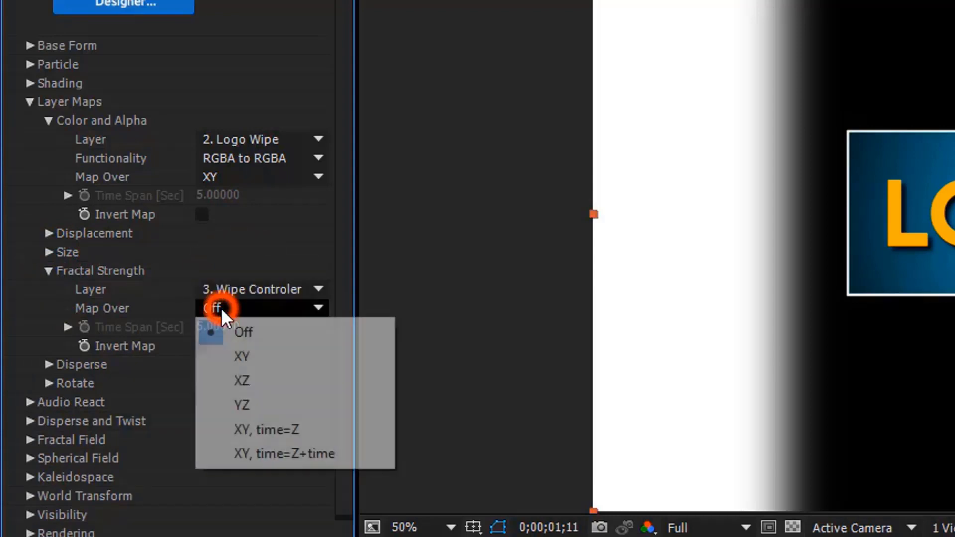
{"action": "left_click", "coordinate": [246, 359]}
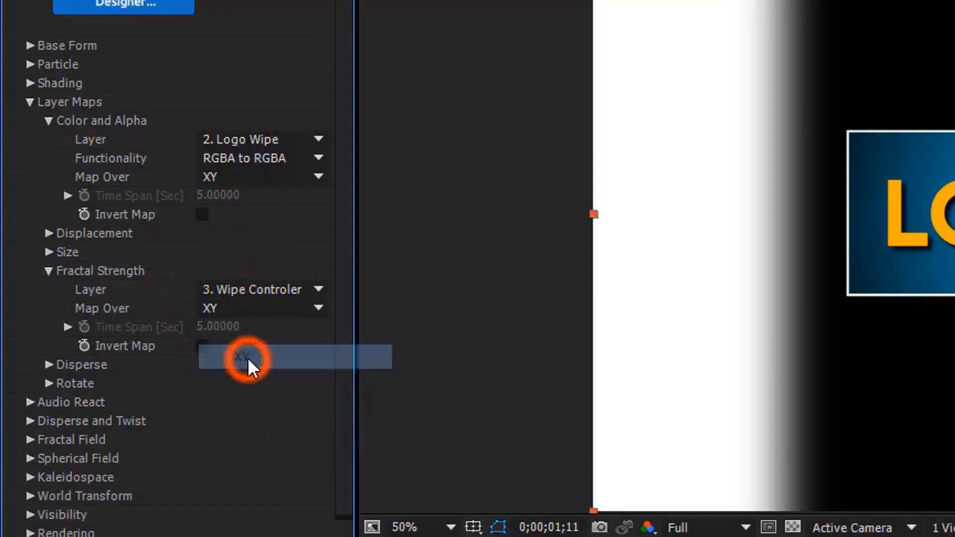
{"action": "left_click", "coordinate": [49, 366]}
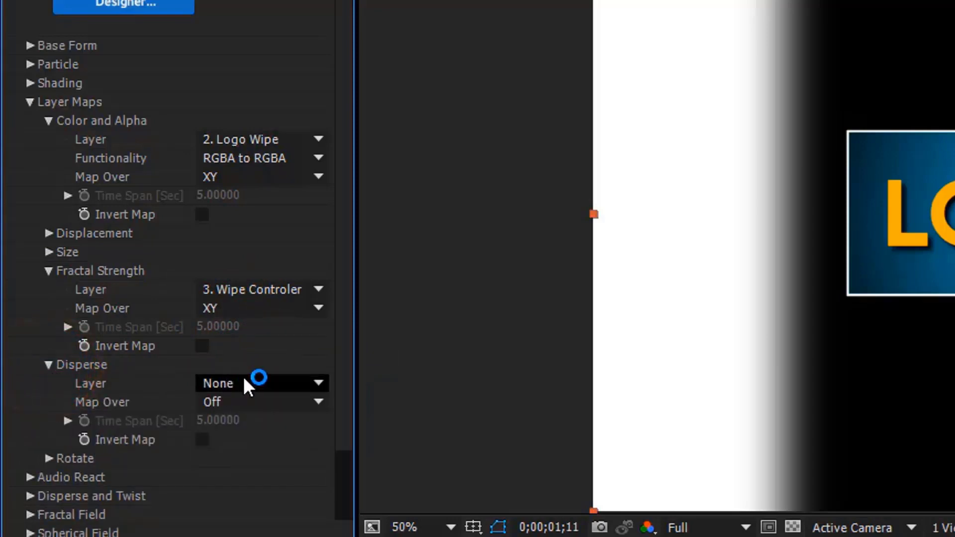
{"action": "left_click", "coordinate": [245, 383]}
{"action": "left_click", "coordinate": [269, 488]}
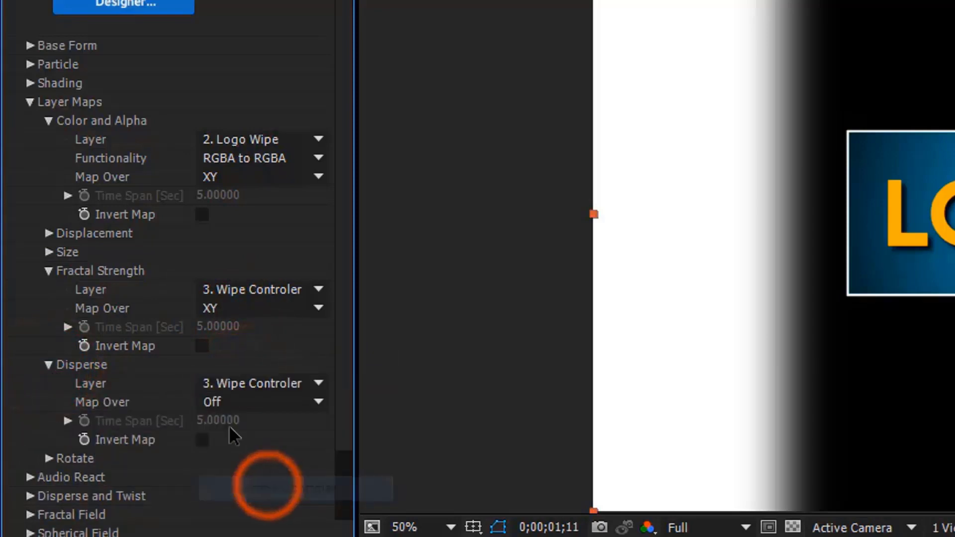
{"action": "left_click", "coordinate": [217, 402]}
{"action": "left_click", "coordinate": [242, 450]}
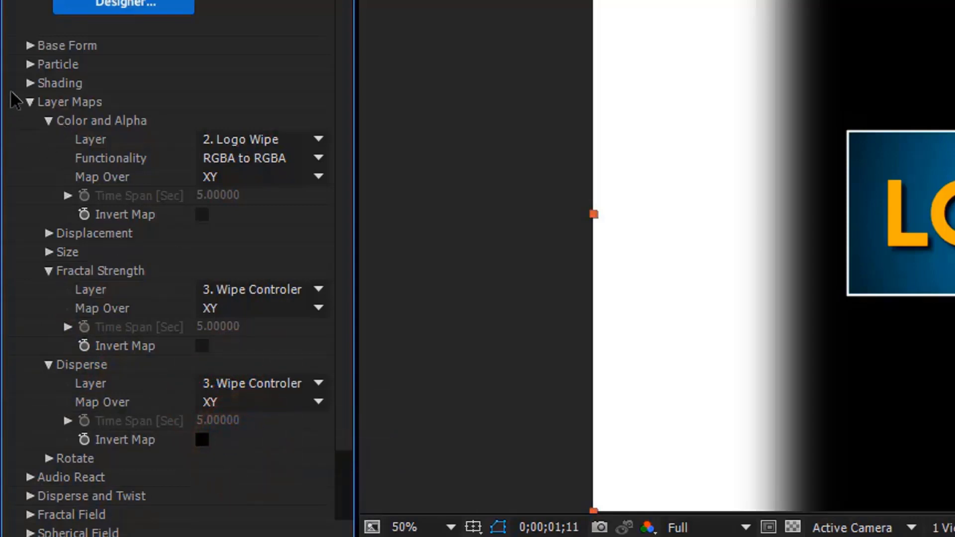
{"action": "left_click", "coordinate": [30, 104]}
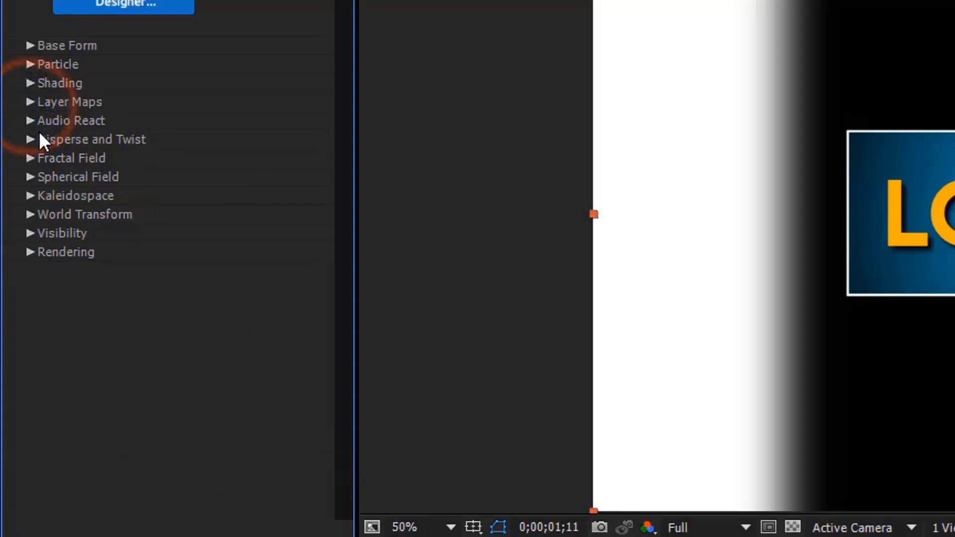
Set Form's Disperse amount to 120 in Disperse and Twist.
{"action": "left_click", "coordinate": [30, 140]}
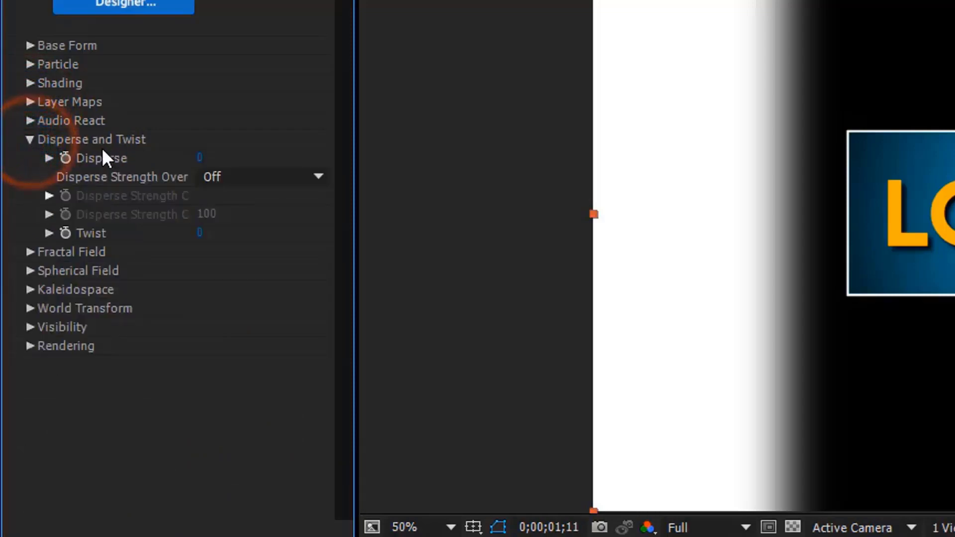
{"action": "left_click", "coordinate": [201, 158]}
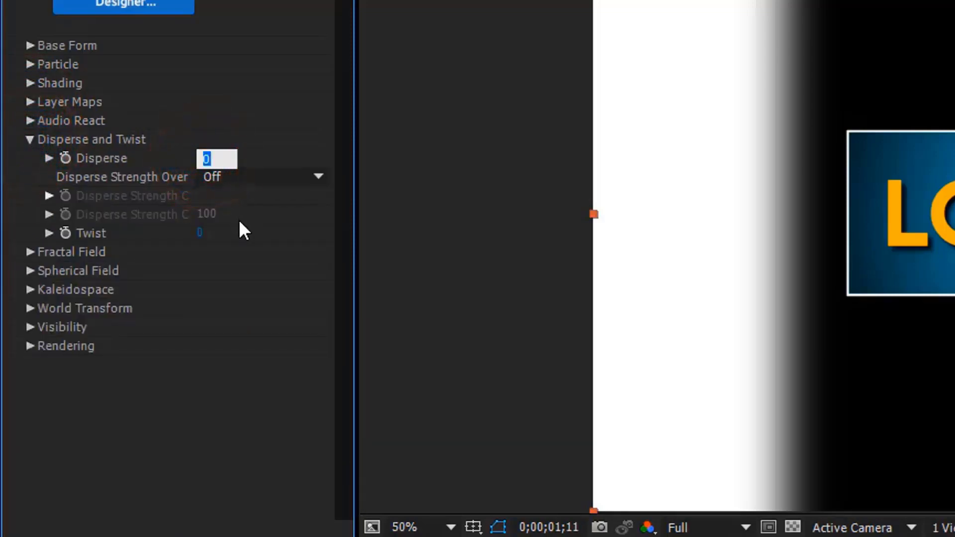
{"action": "type", "text": "120"}
{"action": "left_click", "coordinate": [246, 363]}
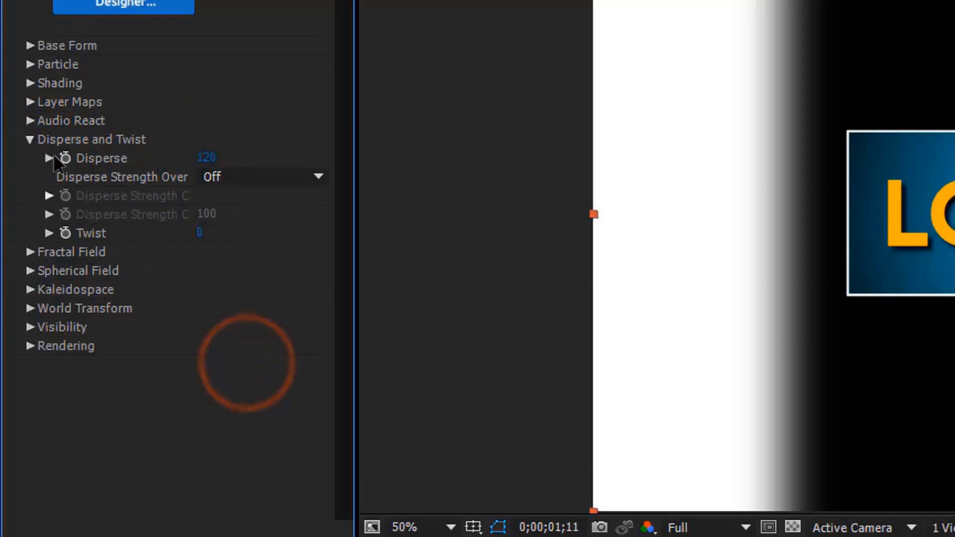
{"action": "left_click", "coordinate": [30, 139]}
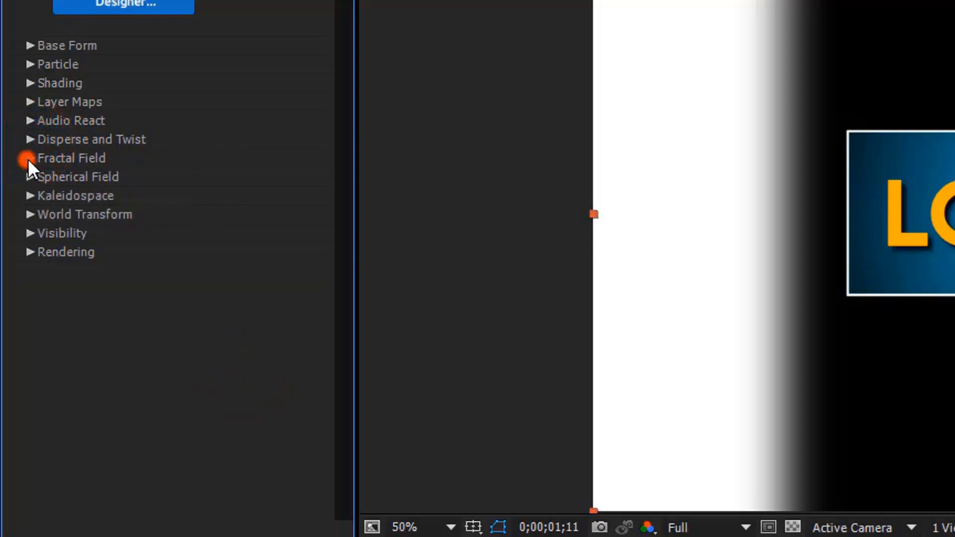
Set Fractal Field Displace 171, Flow X and Y -14, and Flow Evolution 64.
{"action": "left_click", "coordinate": [28, 157]}
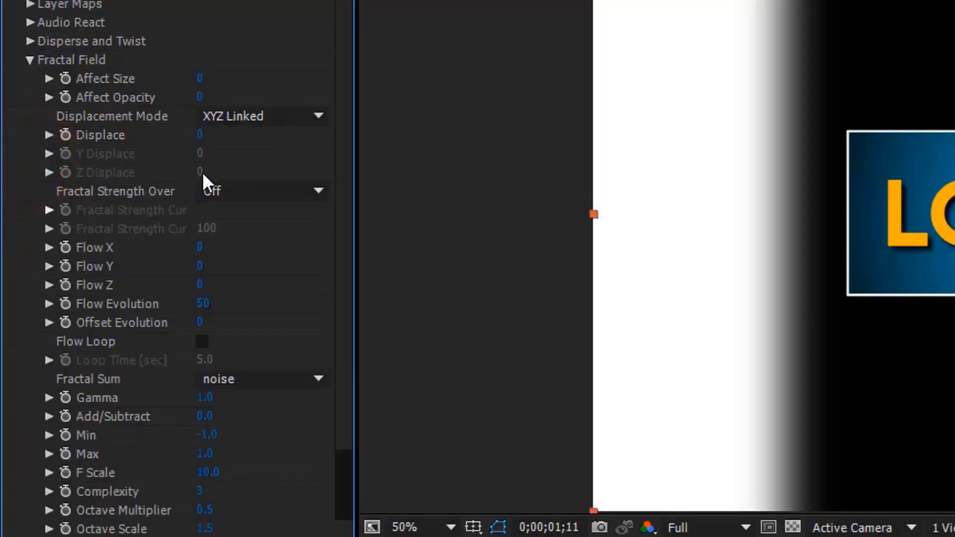
{"action": "left_click", "coordinate": [199, 134]}
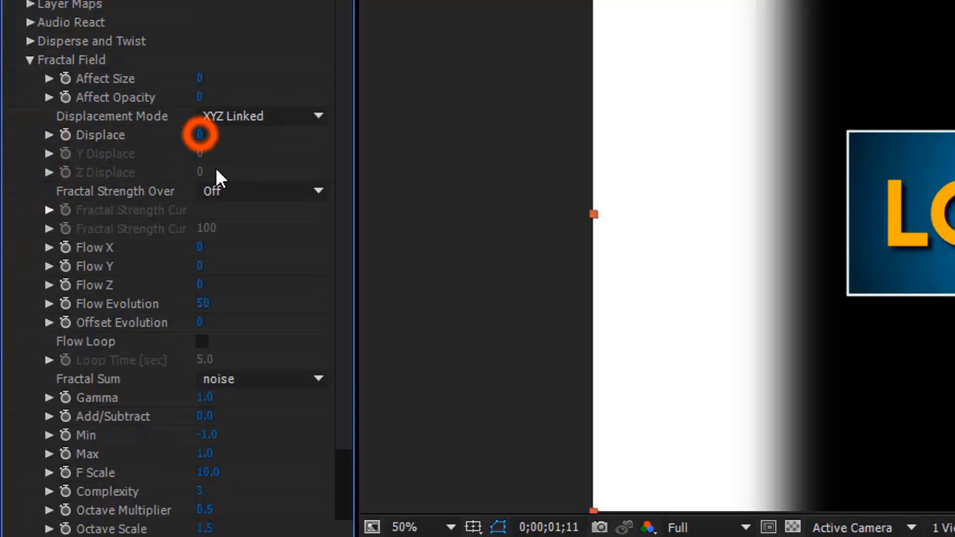
{"action": "type", "text": "1"}
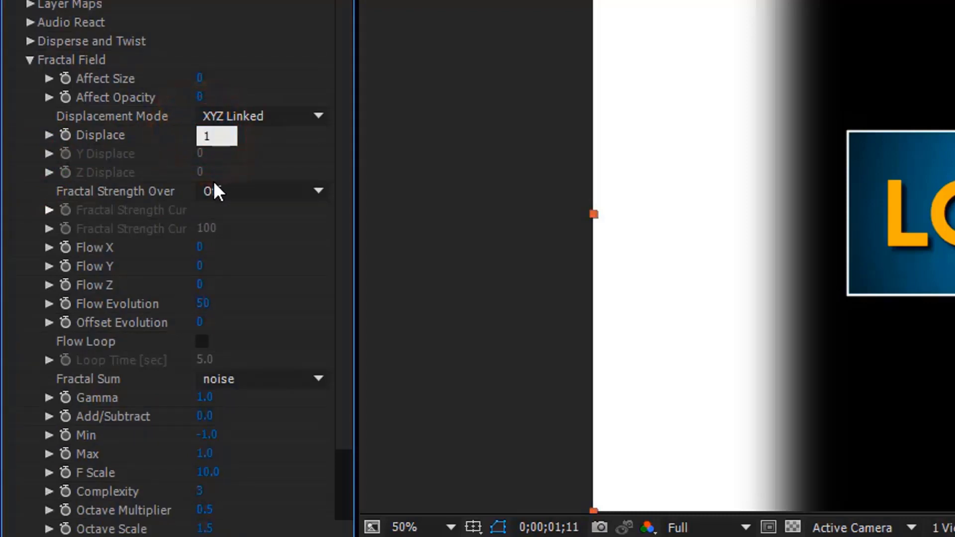
{"action": "type", "text": "71"}
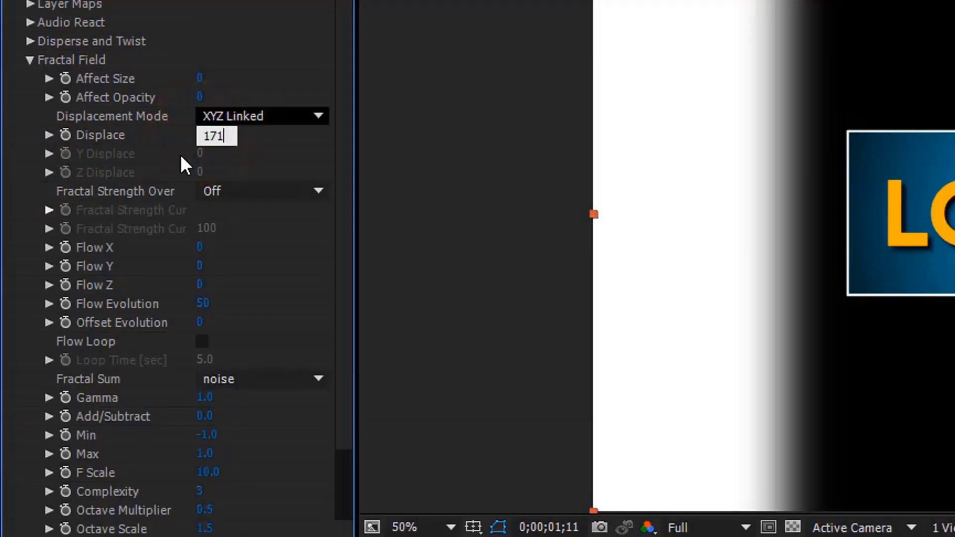
{"action": "left_click", "coordinate": [199, 247]}
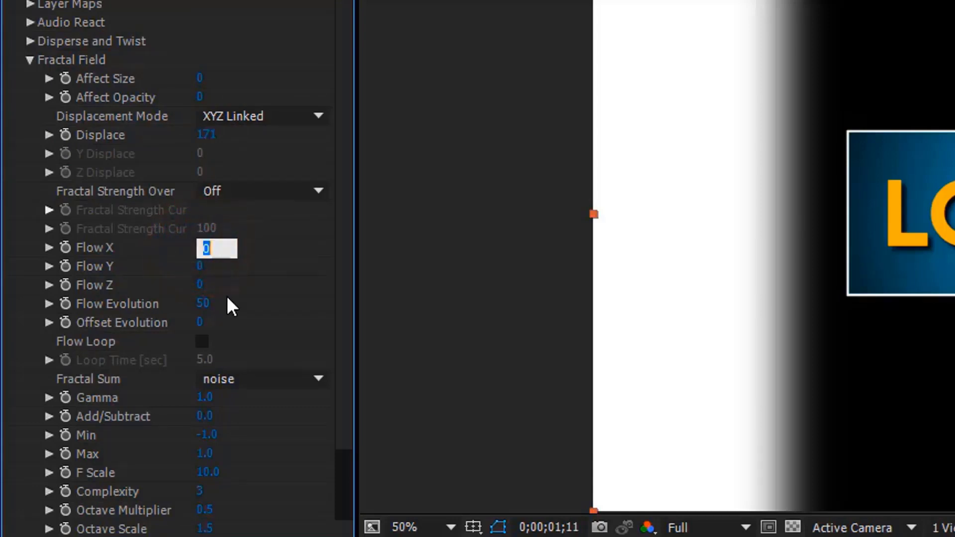
{"action": "type", "text": "-14"}
{"action": "left_click", "coordinate": [203, 268]}
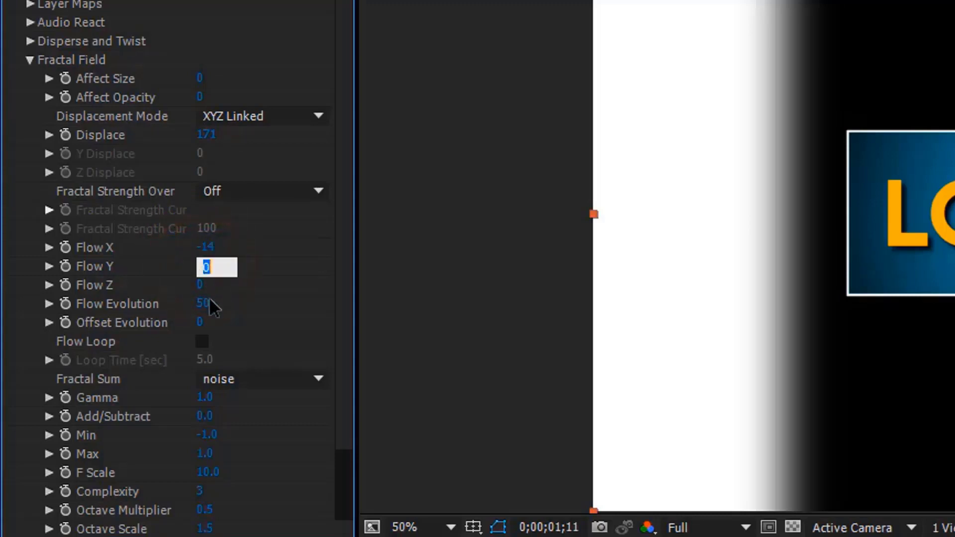
{"action": "type", "text": "-14"}
{"action": "left_click", "coordinate": [204, 307]}
{"action": "type", "text": "64"}
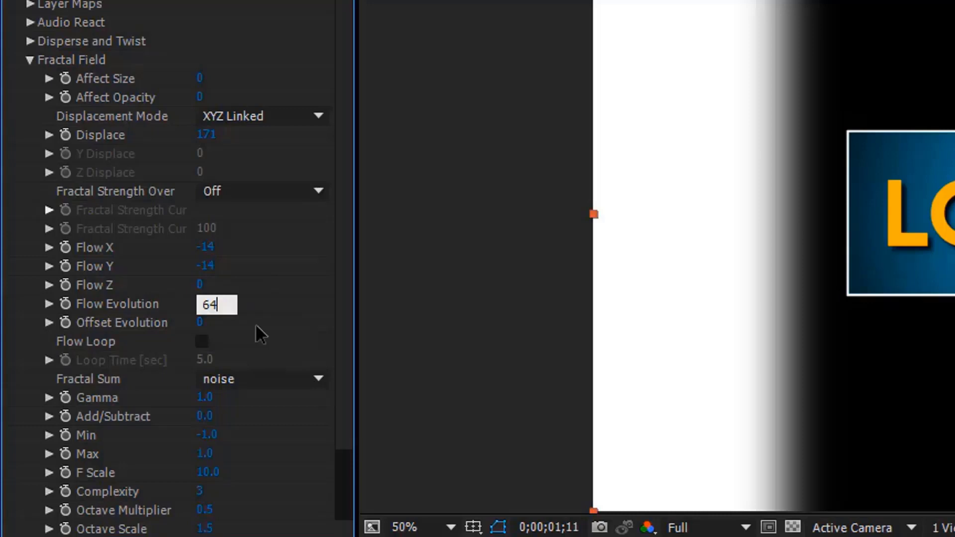
{"action": "left_click", "coordinate": [256, 328]}
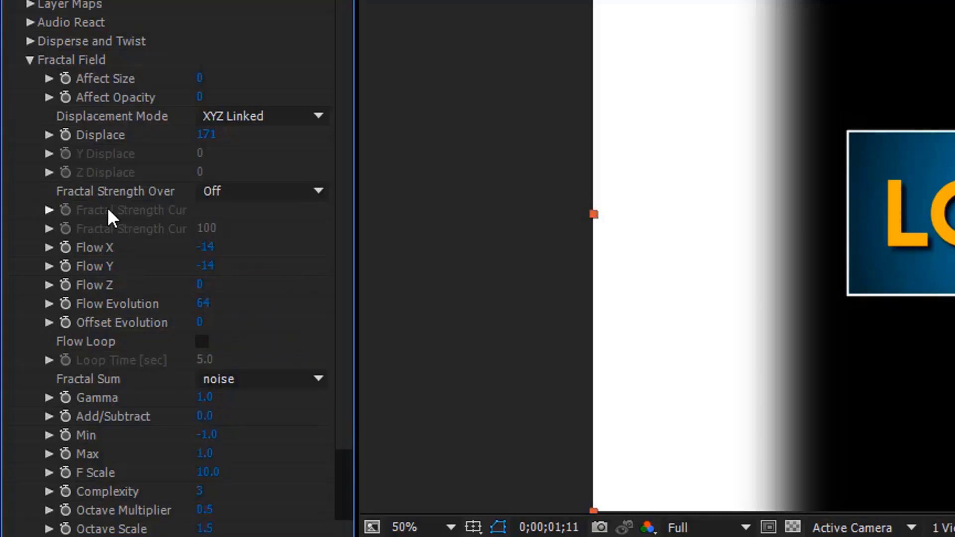
{"action": "left_click", "coordinate": [30, 60]}
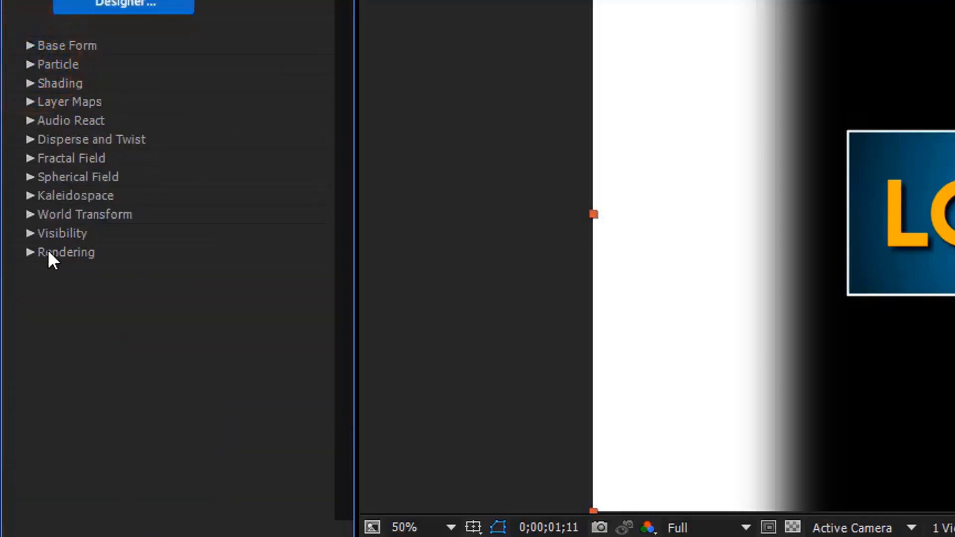
Set Form's Visibility Far Start Fade to 40600.
{"action": "left_click", "coordinate": [30, 234]}
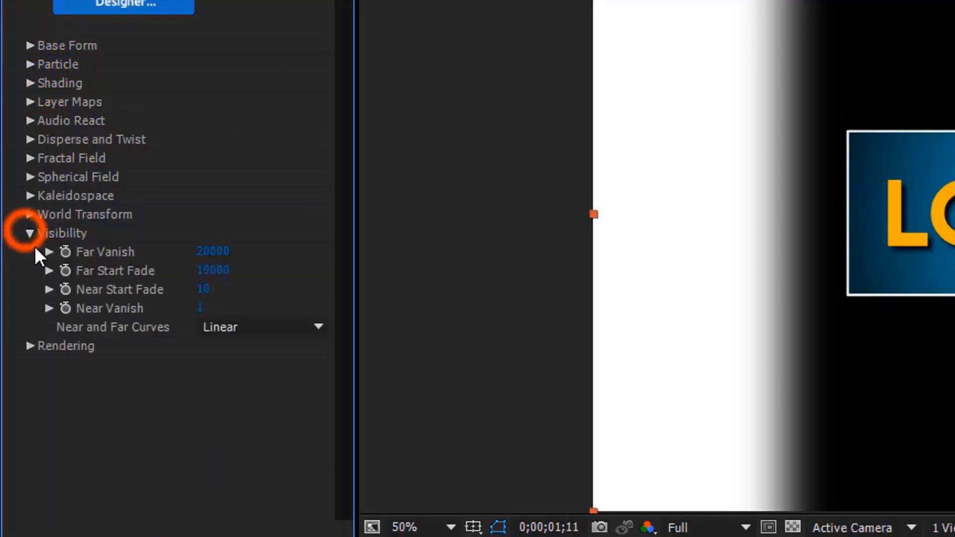
{"action": "left_click", "coordinate": [215, 272]}
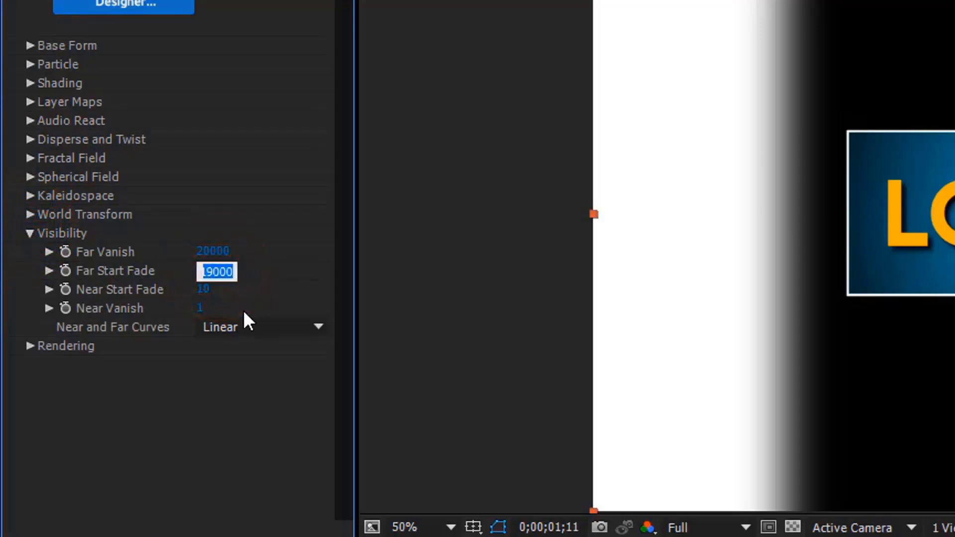
{"action": "type", "text": "4"}
{"action": "type", "text": "0600"}
{"action": "left_click", "coordinate": [206, 394]}
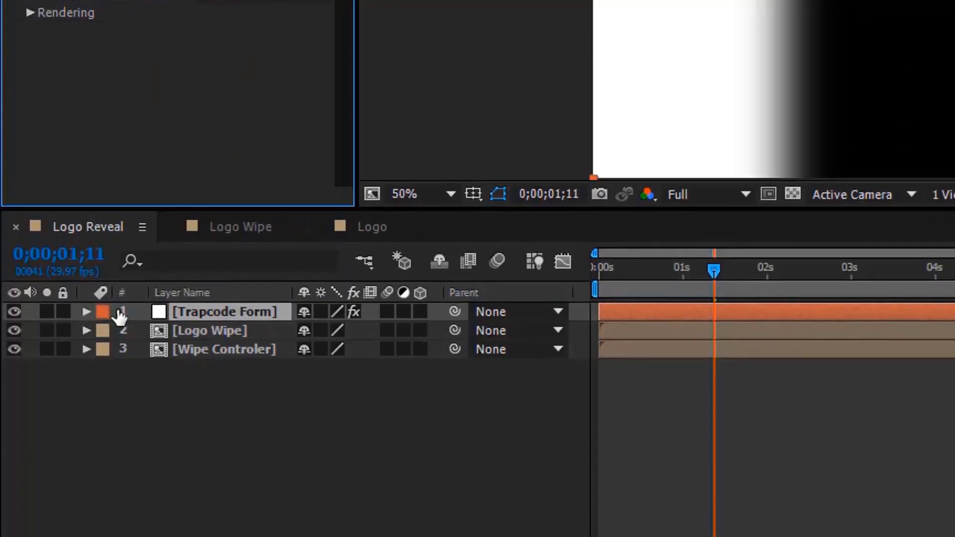
Hide Logo Wipe and Wipe Controler, then scrub to about 0;00;03;16 to preview.
{"action": "left_click", "coordinate": [13, 310]}
{"action": "left_click", "coordinate": [14, 329]}
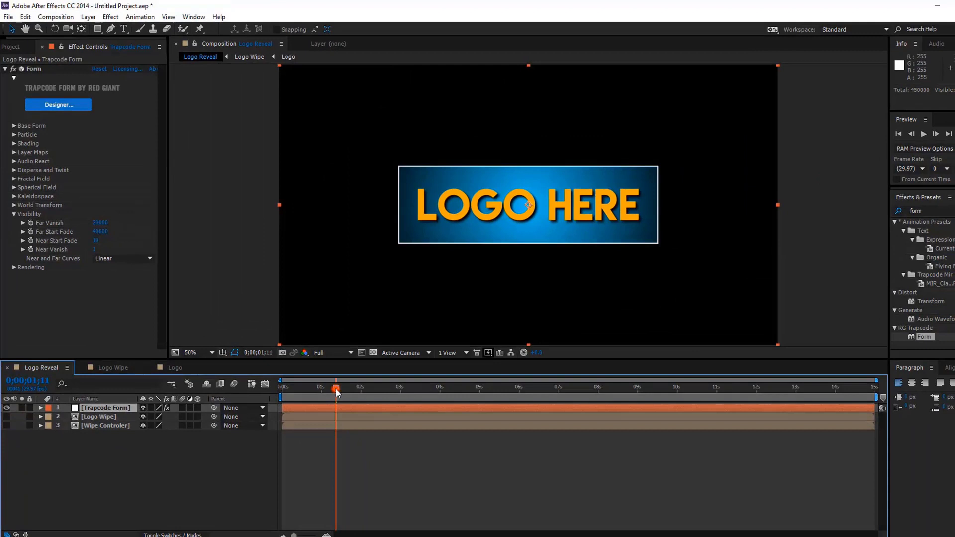
{"action": "left_click", "coordinate": [337, 389]}
{"action": "left_click", "coordinate": [408, 391]}
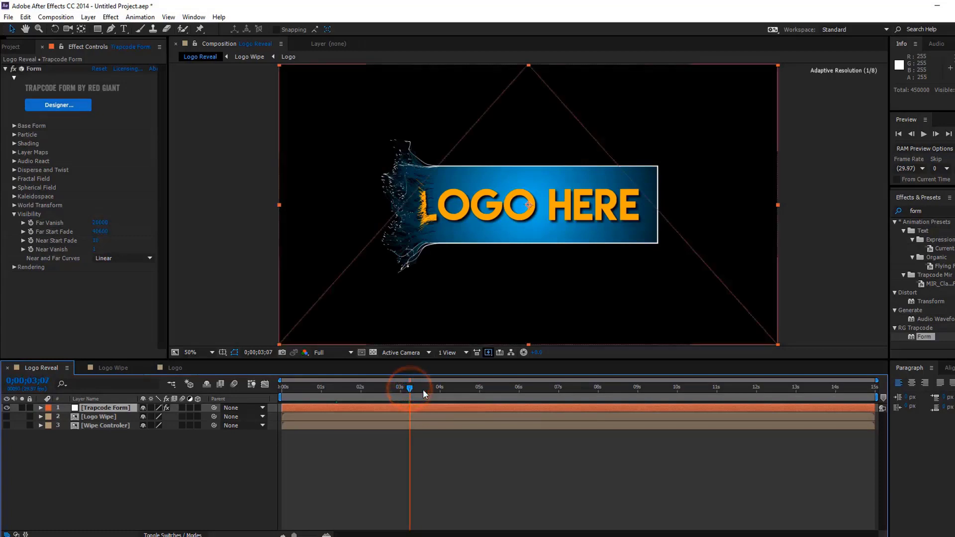
{"action": "left_click_drag", "start_coordinate": [409, 388], "coordinate": [422, 388]}
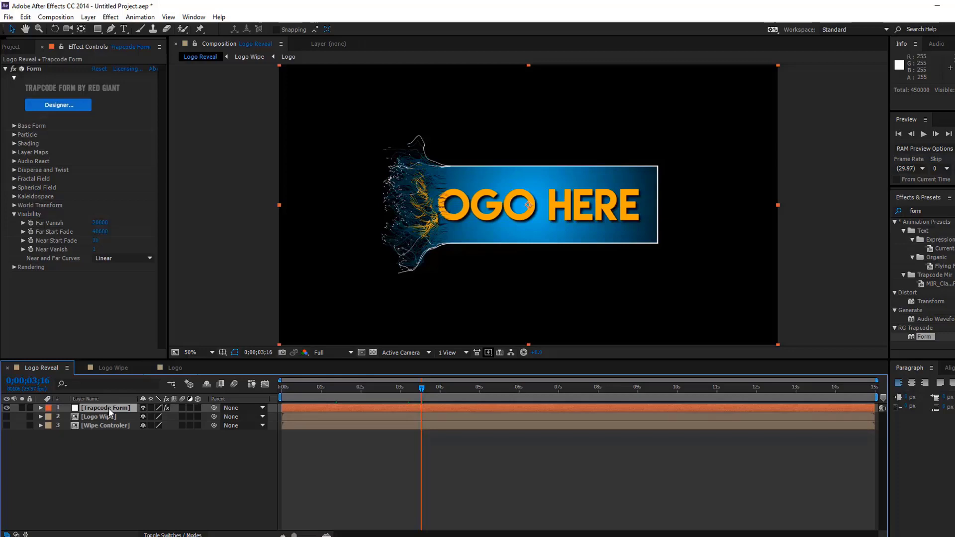
Duplicate the Trapcode Form layer and rename the copy 'Trapcode Form dots'.
{"action": "key", "text": "ctrl+d"}
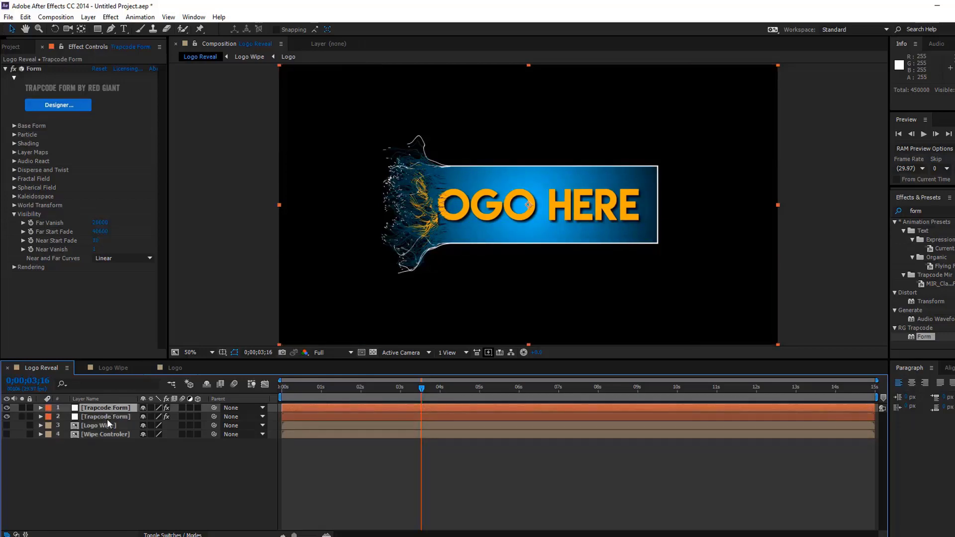
{"action": "right_click", "coordinate": [112, 417]}
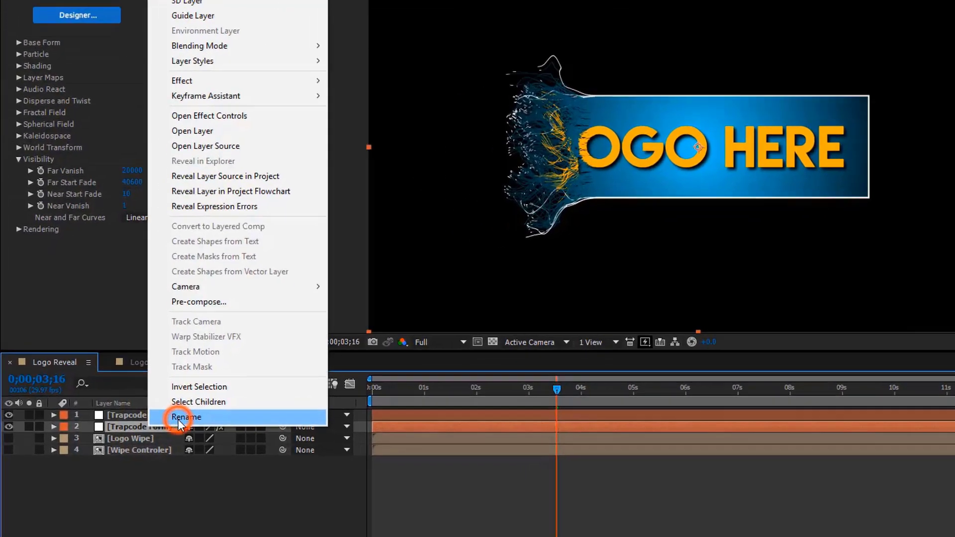
{"action": "left_click", "coordinate": [135, 409]}
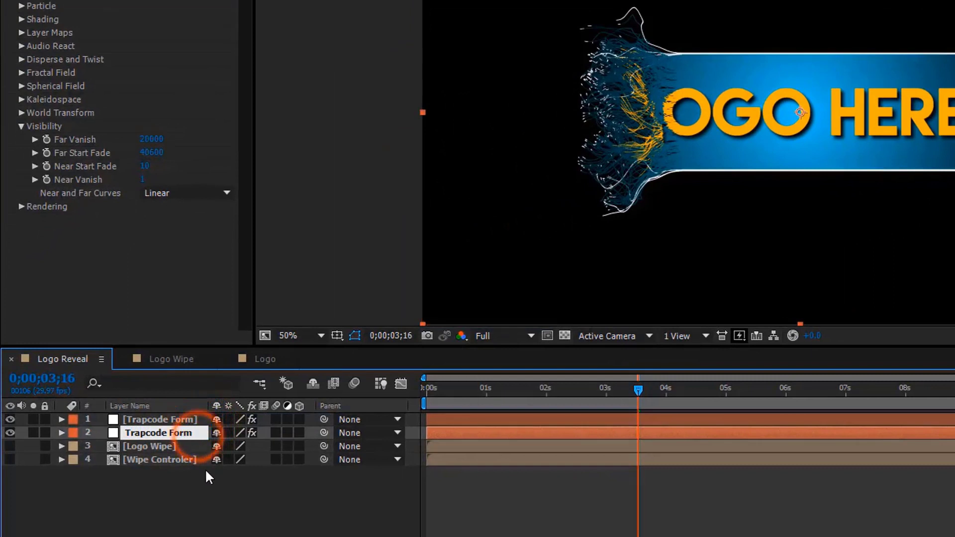
{"action": "type", "text": " do"}
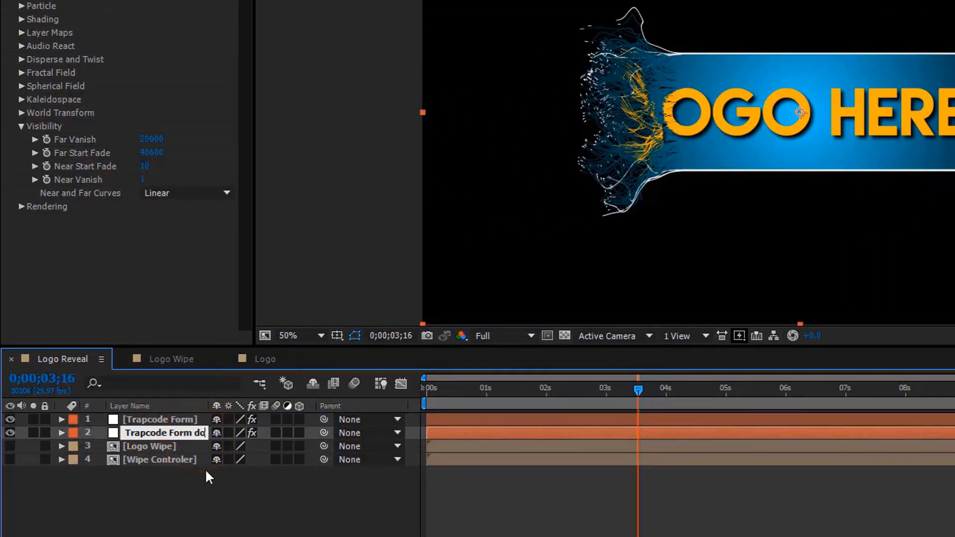
{"action": "type", "text": "ts"}
{"action": "left_click", "coordinate": [200, 502]}
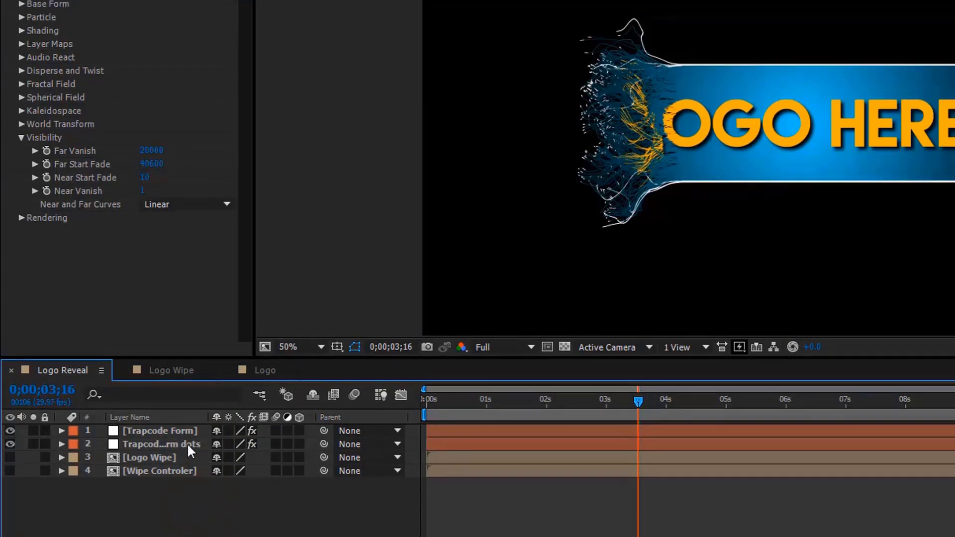
{"action": "left_click", "coordinate": [187, 472]}
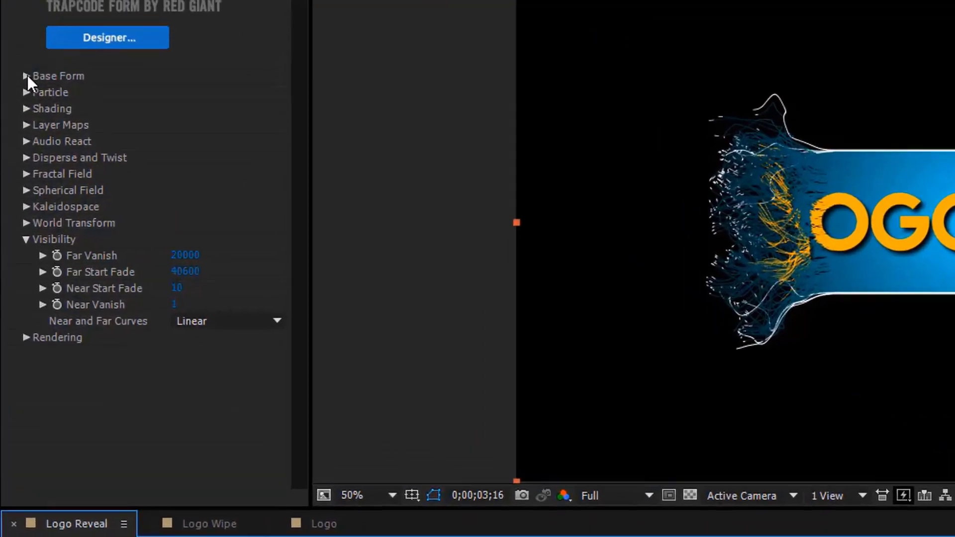
Set the dots layer's Base Form to Box - Grid with 1920 particles in X.
{"action": "left_click", "coordinate": [26, 76]}
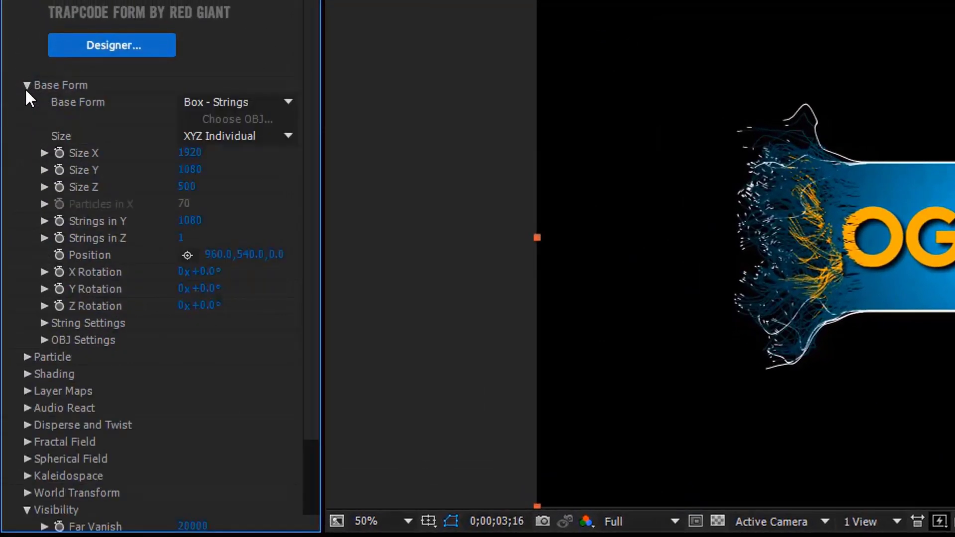
{"action": "left_click", "coordinate": [238, 101]}
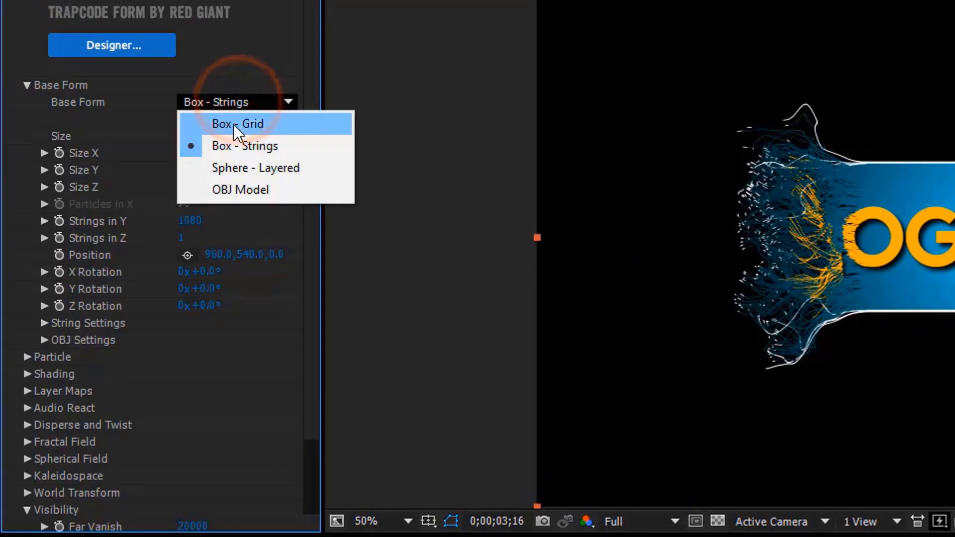
{"action": "left_click", "coordinate": [225, 124]}
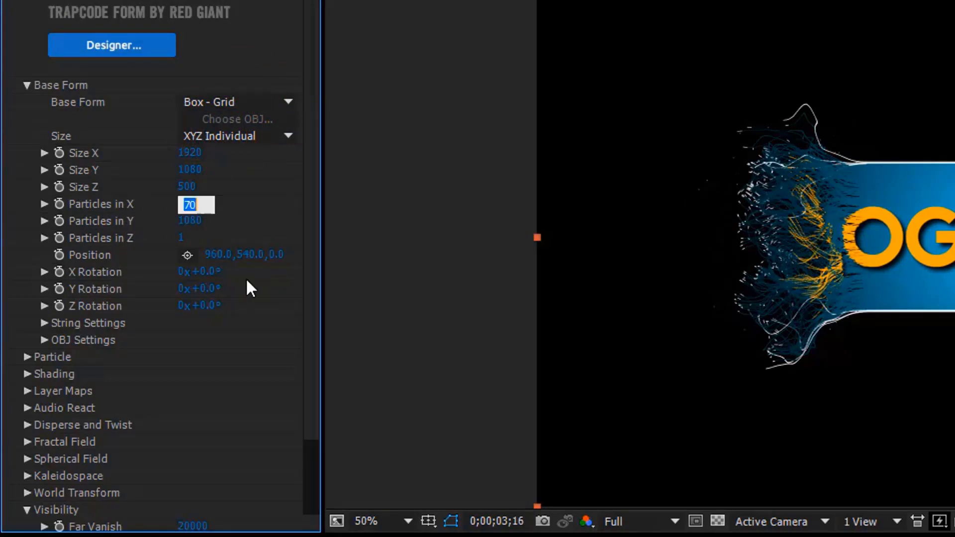
{"action": "type", "text": "1"}
{"action": "key", "text": "BackSpace"}
{"action": "type", "text": "1920"}
{"action": "left_click", "coordinate": [229, 389]}
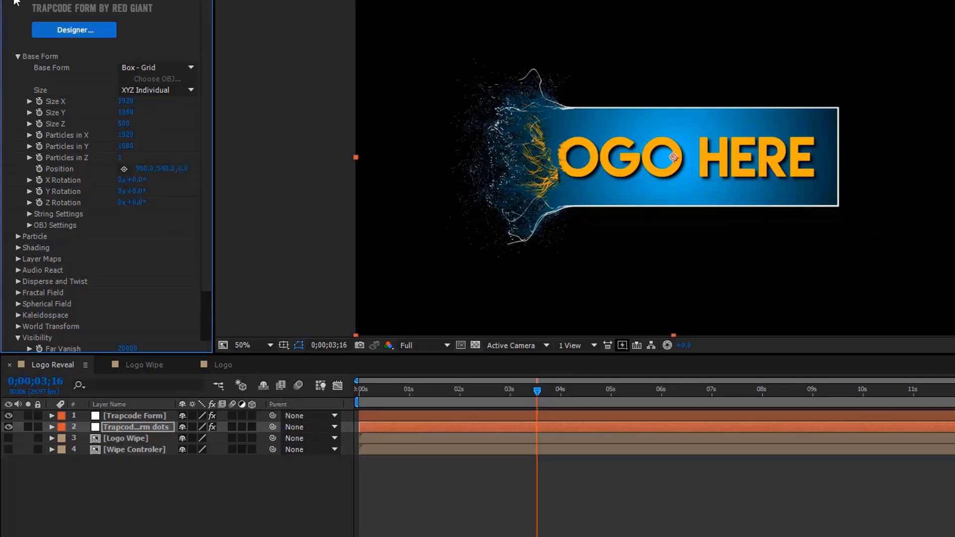
{"action": "scroll", "coordinate": [20, 2], "scroll_direction": "down", "scroll_amount": 3}
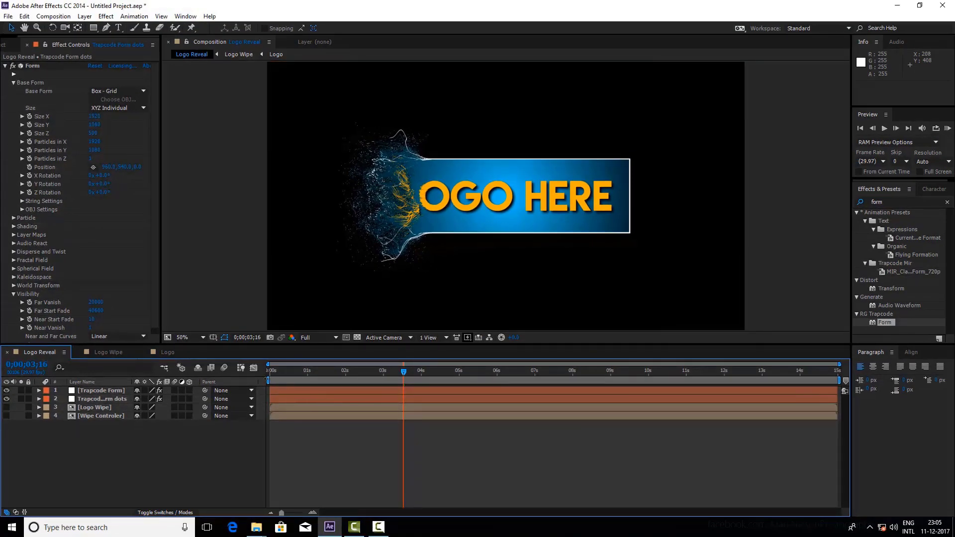
Drag the Logo Reveal work area brackets to span about 2–10 seconds, then RAM-preview it.
{"action": "left_click_drag", "start_coordinate": [269, 380], "coordinate": [382, 381]}
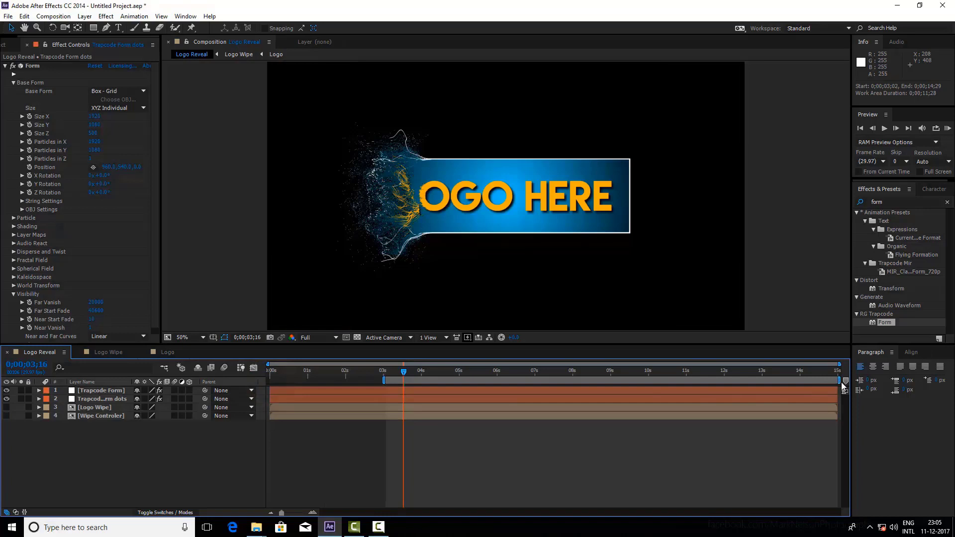
{"action": "left_click_drag", "start_coordinate": [839, 380], "coordinate": [670, 381]}
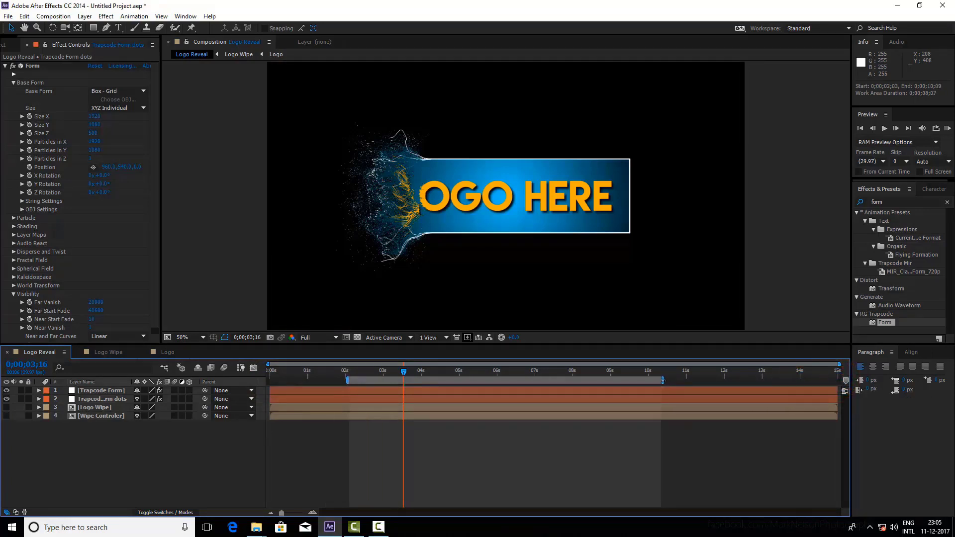
{"action": "mouse_move", "coordinate": [348, 381]}
{"action": "left_mouse_down"}
{"action": "mouse_move", "coordinate": [381, 383]}
{"action": "mouse_move", "coordinate": [357, 381]}
{"action": "left_mouse_up"}
{"action": "key", "text": "KP_0"}
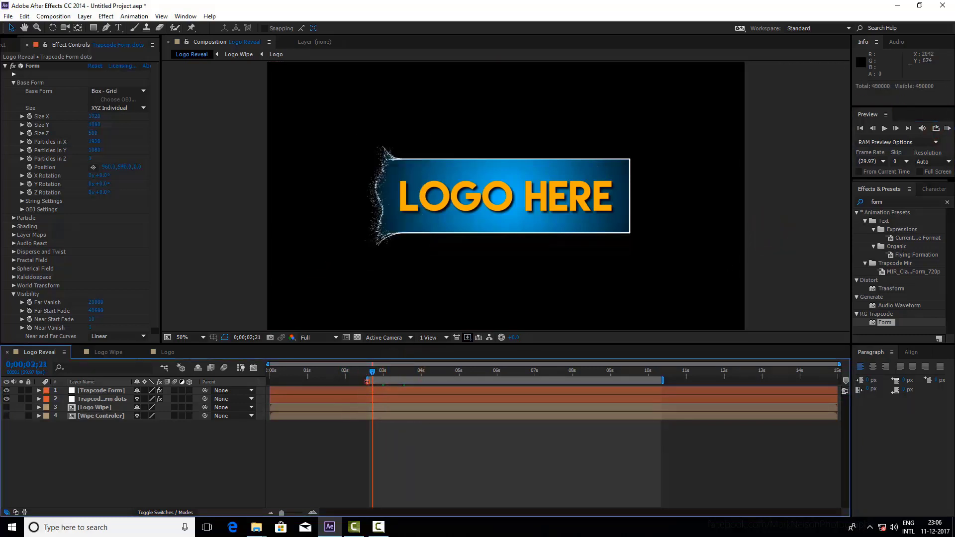
{"action": "left_click_drag", "start_coordinate": [356, 381], "coordinate": [348, 381]}
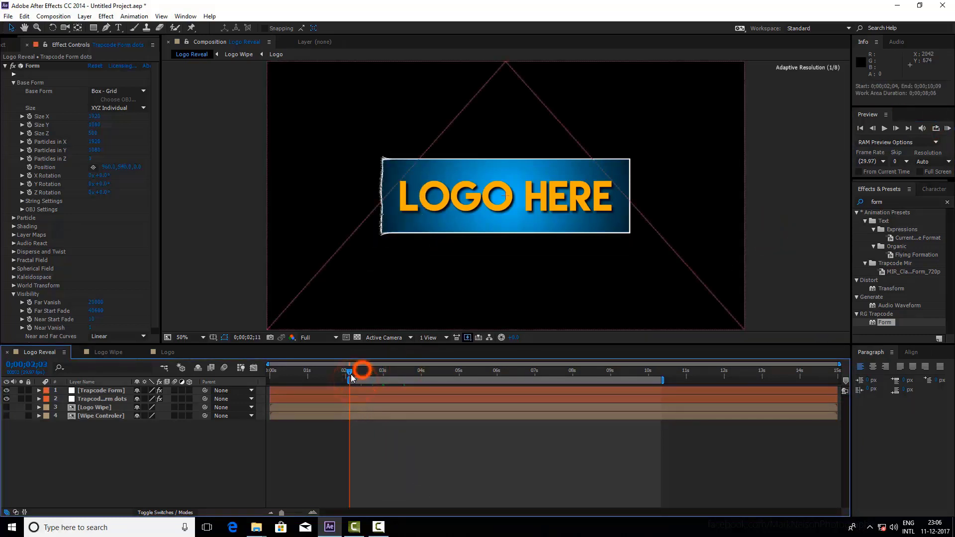
{"action": "left_click", "coordinate": [948, 128]}
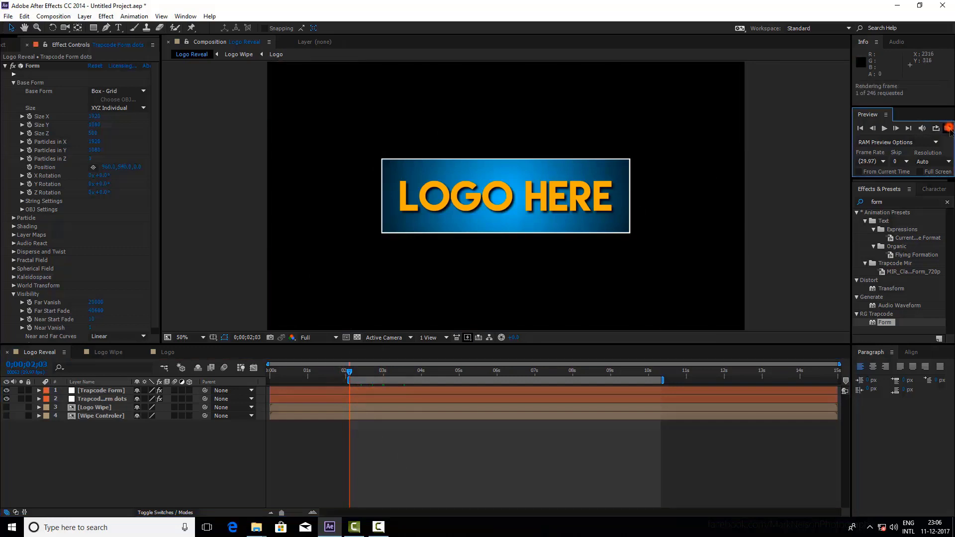
{"action": "left_click", "coordinate": [951, 130]}
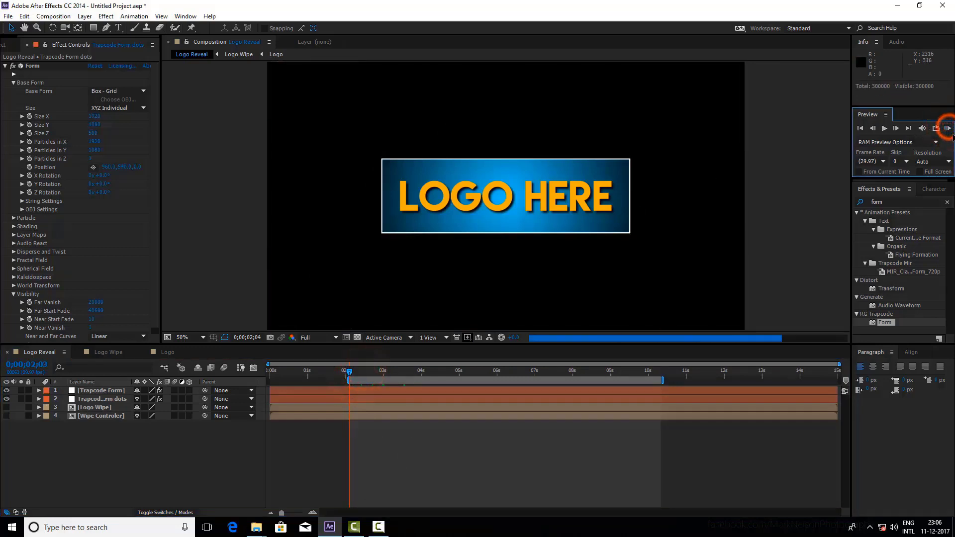